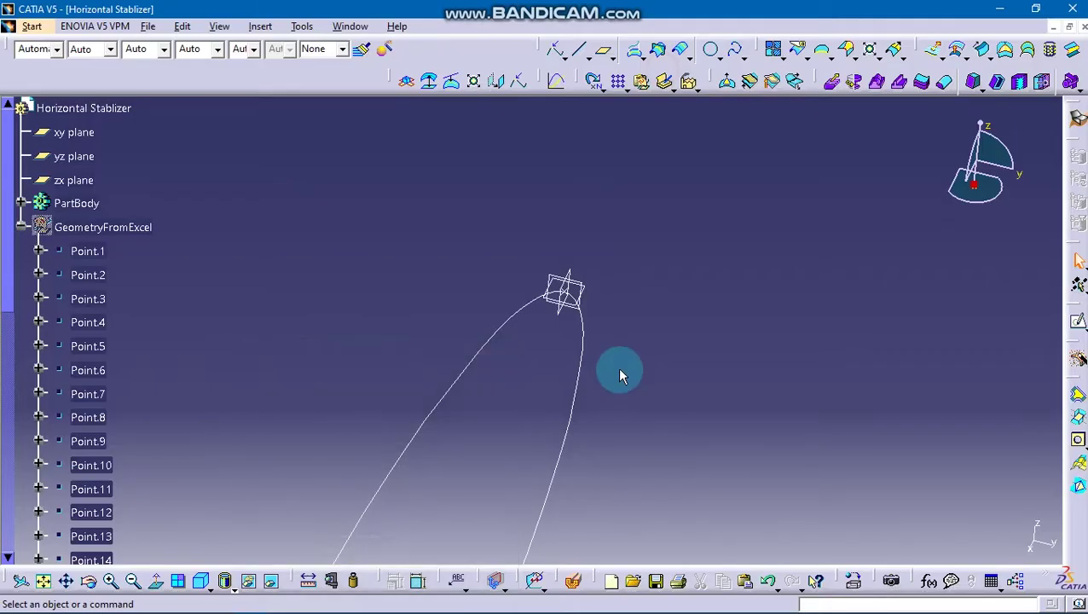
# Draw a point-to-point line joining the two open end vertices of the Scaling.2 airfoil curve
pyautogui.moveTo(617, 367)
pyautogui.mouseDown(button='middle')
pyautogui.moveTo(450, 443)
pyautogui.moveTo(689, 472)
pyautogui.mouseUp(button='middle')
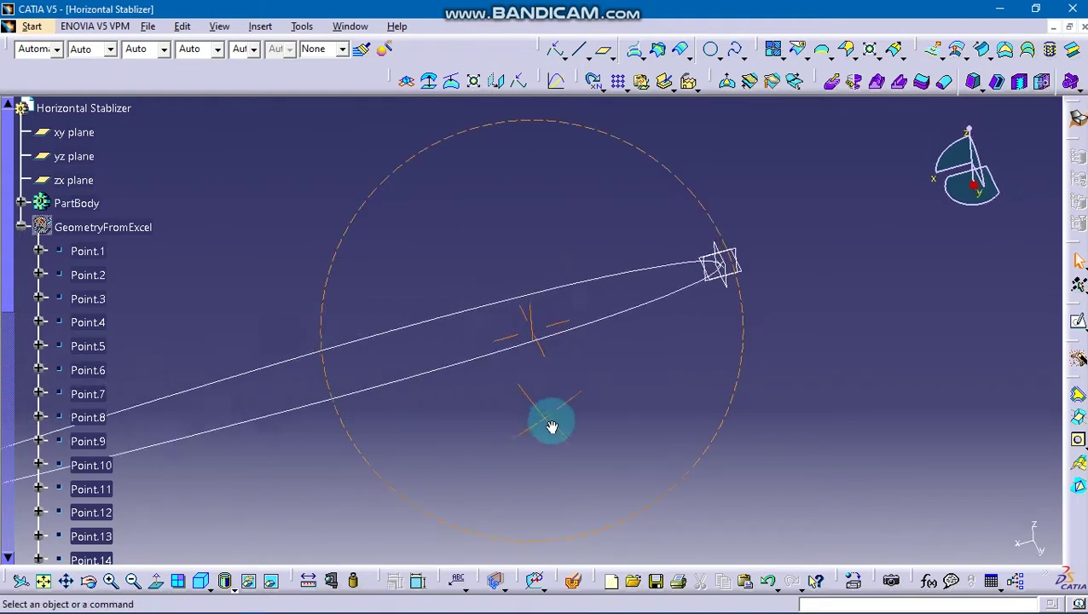
pyautogui.moveTo(471, 338)
pyautogui.mouseDown(button='middle')
pyautogui.moveTo(457, 255)
pyautogui.moveTo(556, 294)
pyautogui.moveTo(435, 267)
pyautogui.moveTo(433, 182)
pyautogui.moveTo(441, 296)
pyautogui.moveTo(491, 180)
pyautogui.moveTo(557, 235)
pyautogui.moveTo(734, 197)
pyautogui.moveTo(600, 241)
pyautogui.moveTo(651, 124)
pyautogui.moveTo(409, 273)
pyautogui.moveTo(411, 369)
pyautogui.moveTo(524, 250)
pyautogui.moveTo(263, 318)
pyautogui.moveTo(432, 288)
pyautogui.mouseUp(button='middle')
pyautogui.click(579, 48)
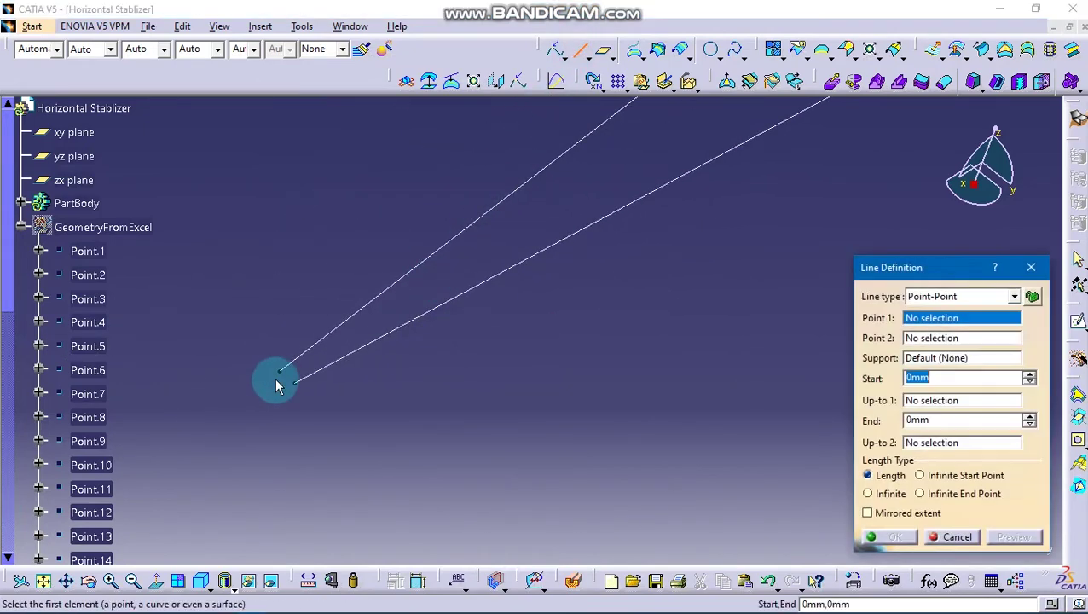
pyautogui.click(285, 374)
pyautogui.click(309, 391)
pyautogui.moveTo(457, 364)
pyautogui.mouseDown(button='middle')
pyautogui.moveTo(456, 389)
pyautogui.moveTo(675, 238)
pyautogui.moveTo(473, 409)
pyautogui.moveTo(838, 497)
pyautogui.mouseUp(button='middle')
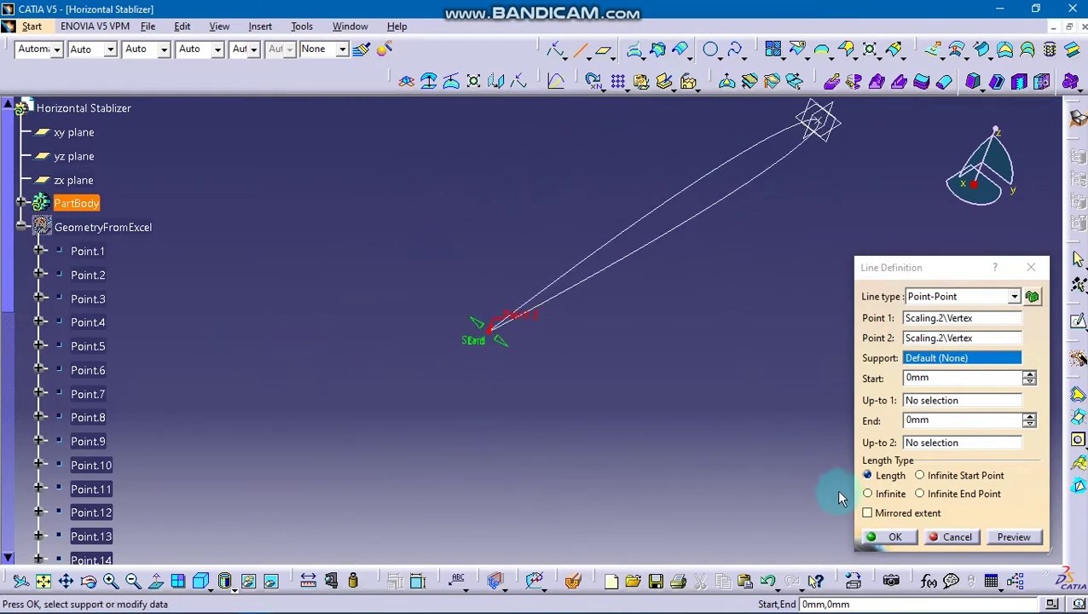
pyautogui.click(895, 537)
pyautogui.moveTo(527, 306)
pyautogui.mouseDown(button='middle')
pyautogui.moveTo(429, 413)
pyautogui.moveTo(420, 332)
pyautogui.moveTo(583, 335)
pyautogui.moveTo(498, 324)
pyautogui.moveTo(505, 412)
pyautogui.moveTo(529, 356)
pyautogui.moveTo(433, 275)
pyautogui.mouseUp(button='middle')
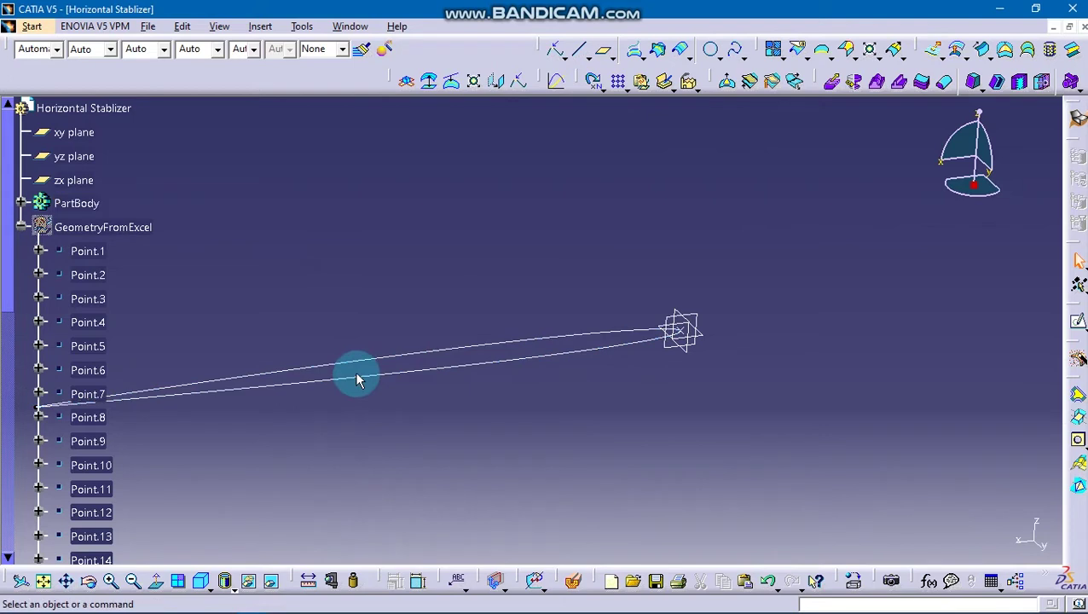
# Scale Scaling.2 by a ratio of 2 about Extremum.1 to add a larger airfoil outline
pyautogui.moveTo(638, 411); pyautogui.dragTo(553, 230, button='middle')
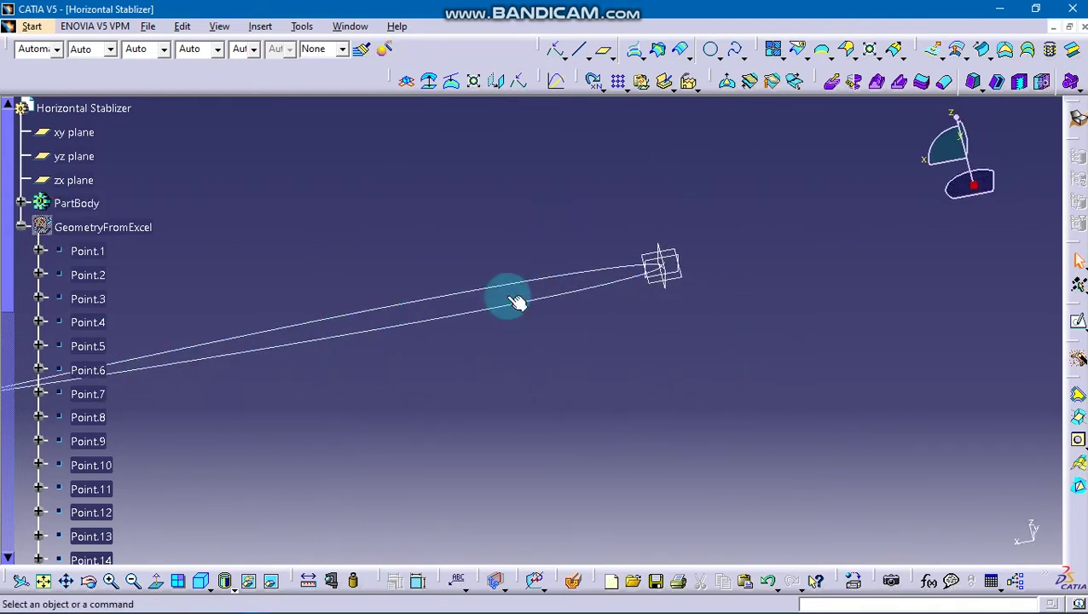
pyautogui.click(475, 82)
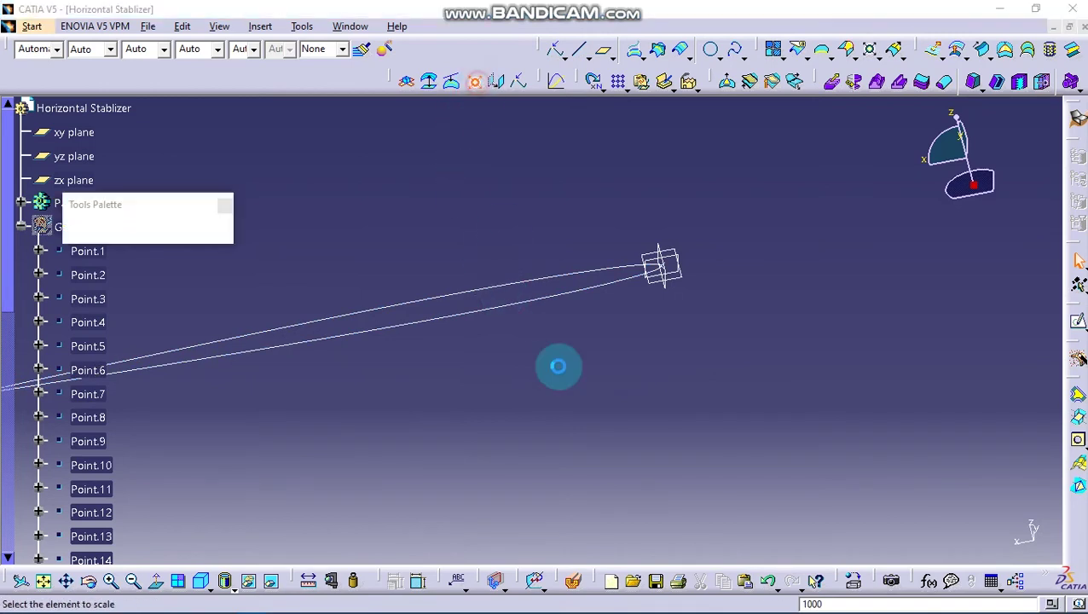
pyautogui.click(559, 302)
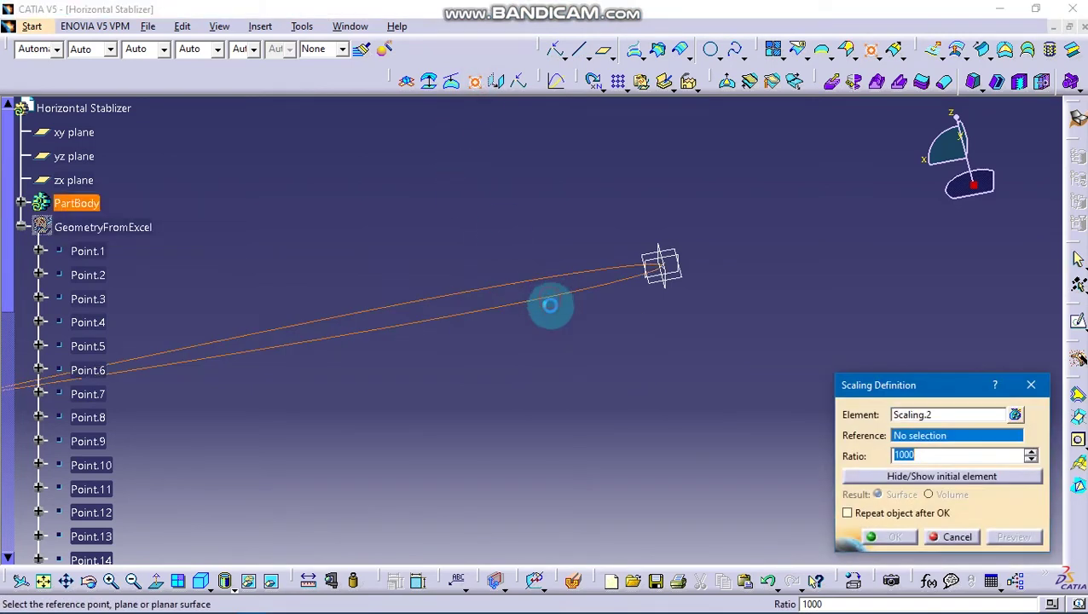
pyautogui.moveTo(602, 371); pyautogui.dragTo(534, 304, button='middle')
pyautogui.doubleClick(942, 456)
pyautogui.write('0.2')
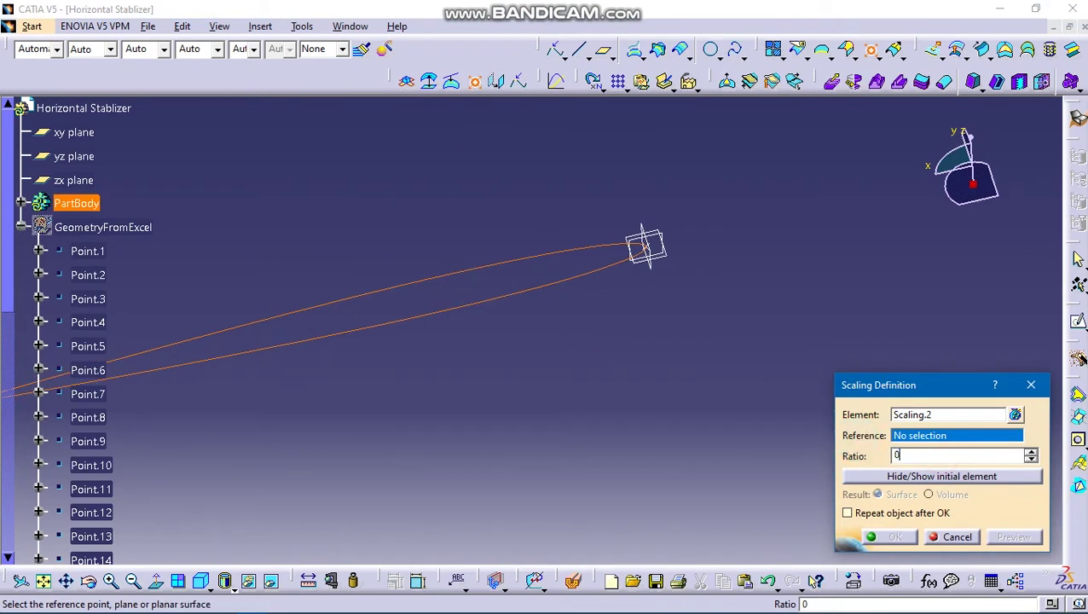
pyautogui.click(645, 245)
pyautogui.write('2')
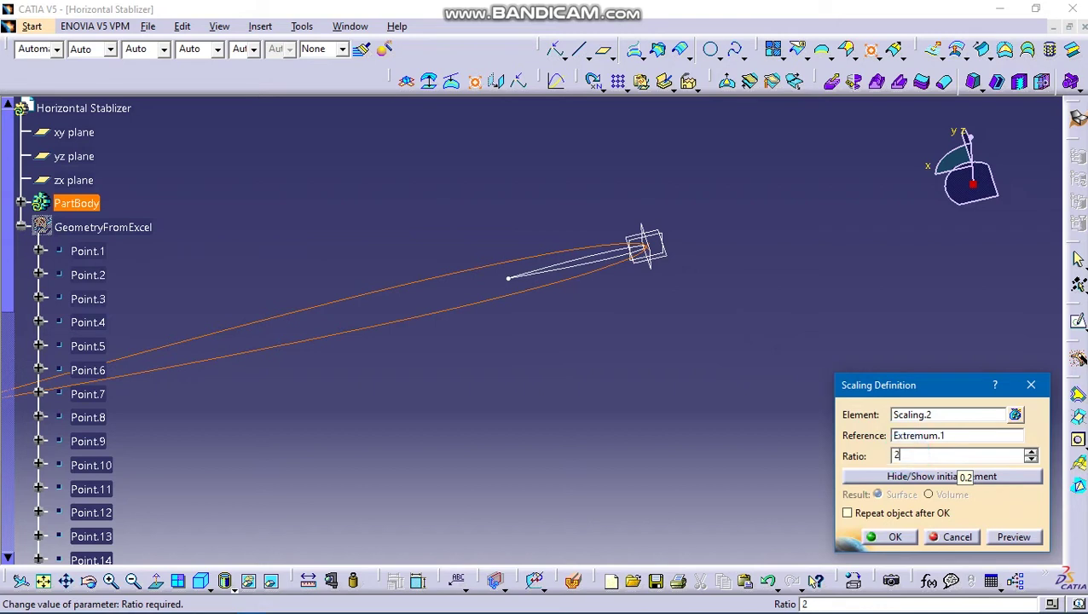
pyautogui.click(1014, 536)
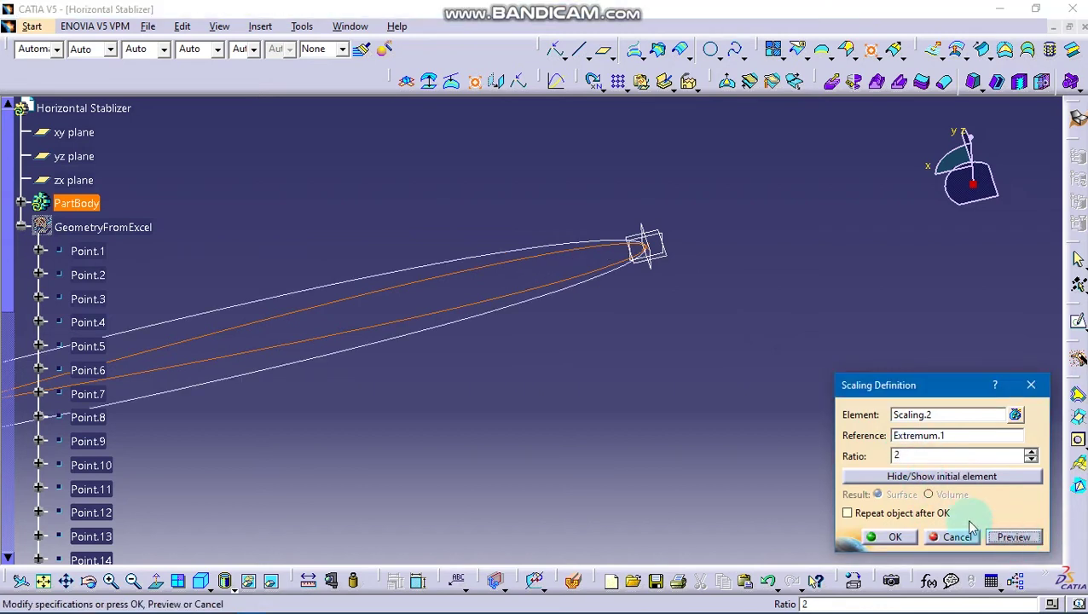
pyautogui.click(870, 537)
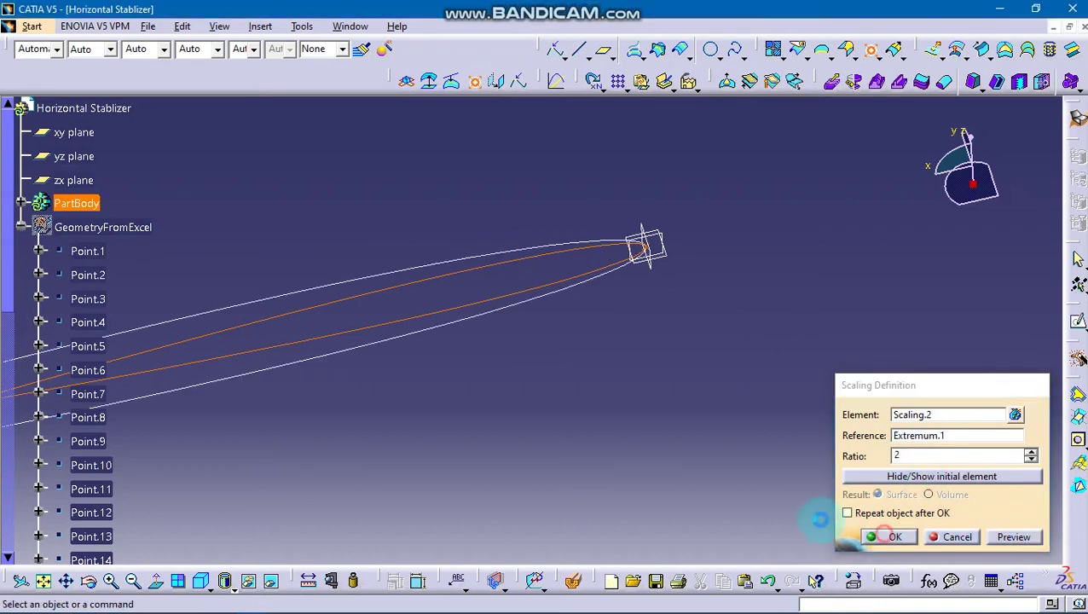
pyautogui.moveTo(304, 425)
pyautogui.mouseDown(button='middle')
pyautogui.moveTo(408, 382)
pyautogui.moveTo(416, 354)
pyautogui.mouseUp(button='middle')
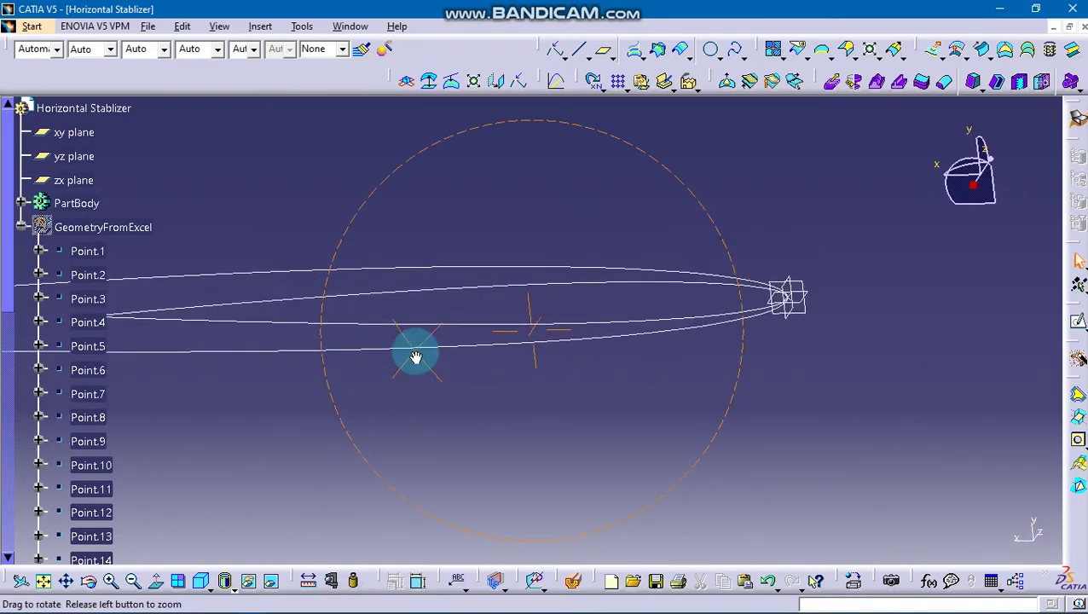
# Start a sketch on the zx plane and draw a line from the origin up and to the left
pyautogui.click(435, 289)
pyautogui.moveTo(544, 304)
pyautogui.mouseDown(button='middle')
pyautogui.moveTo(599, 369)
pyautogui.moveTo(556, 435)
pyautogui.moveTo(487, 488)
pyautogui.moveTo(687, 471)
pyautogui.mouseUp(button='middle')
pyautogui.click(757, 479)
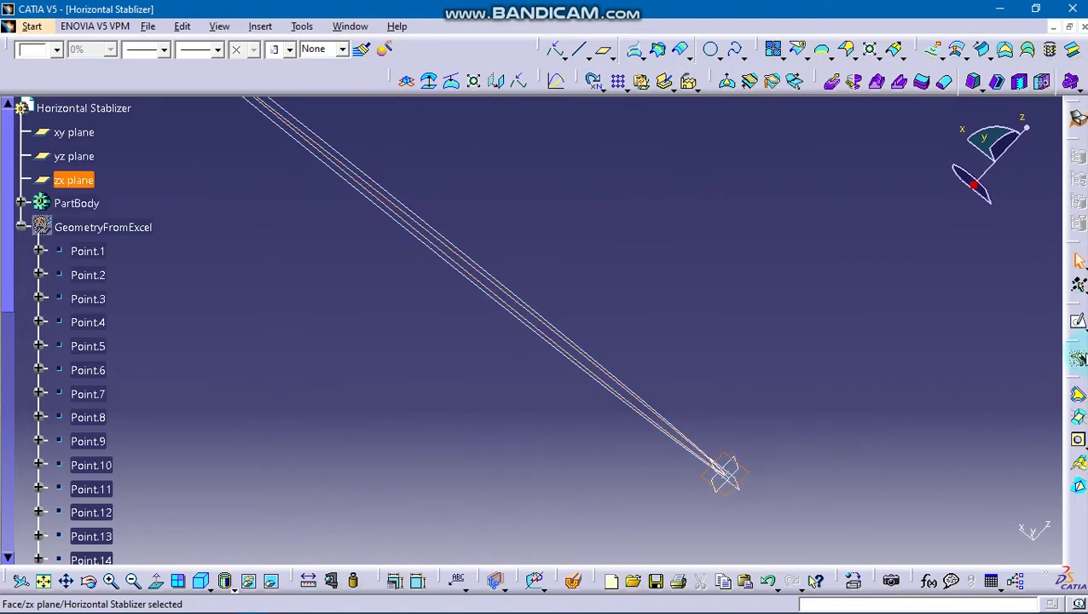
pyautogui.click(1078, 321)
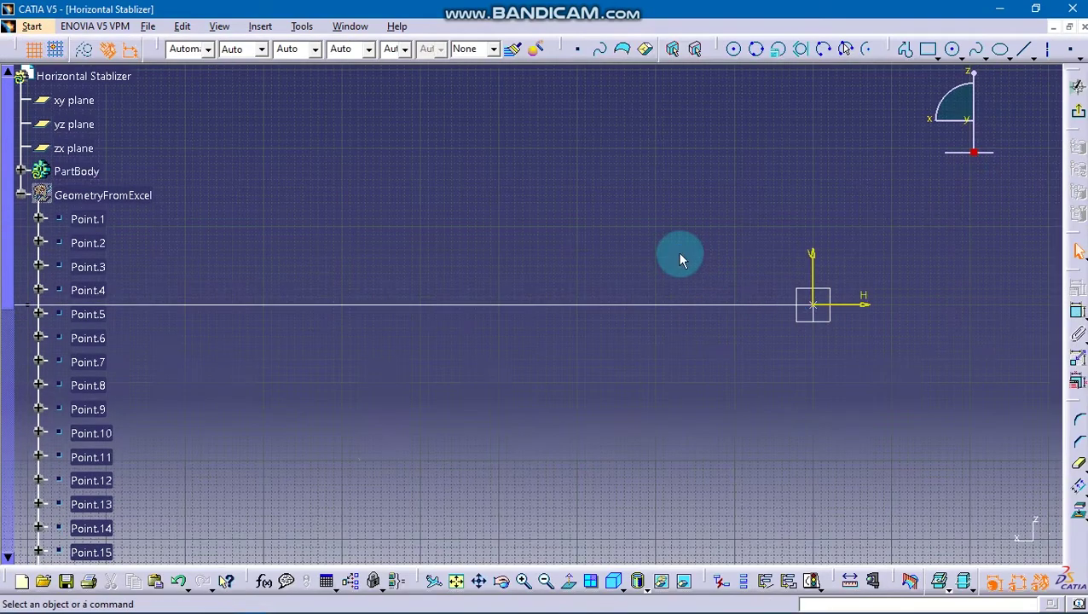
pyautogui.moveTo(680, 261)
pyautogui.mouseDown(button='middle')
pyautogui.moveTo(693, 328)
pyautogui.moveTo(656, 352)
pyautogui.moveTo(748, 438)
pyautogui.moveTo(748, 303)
pyautogui.mouseUp(button='middle')
pyautogui.click(1022, 50)
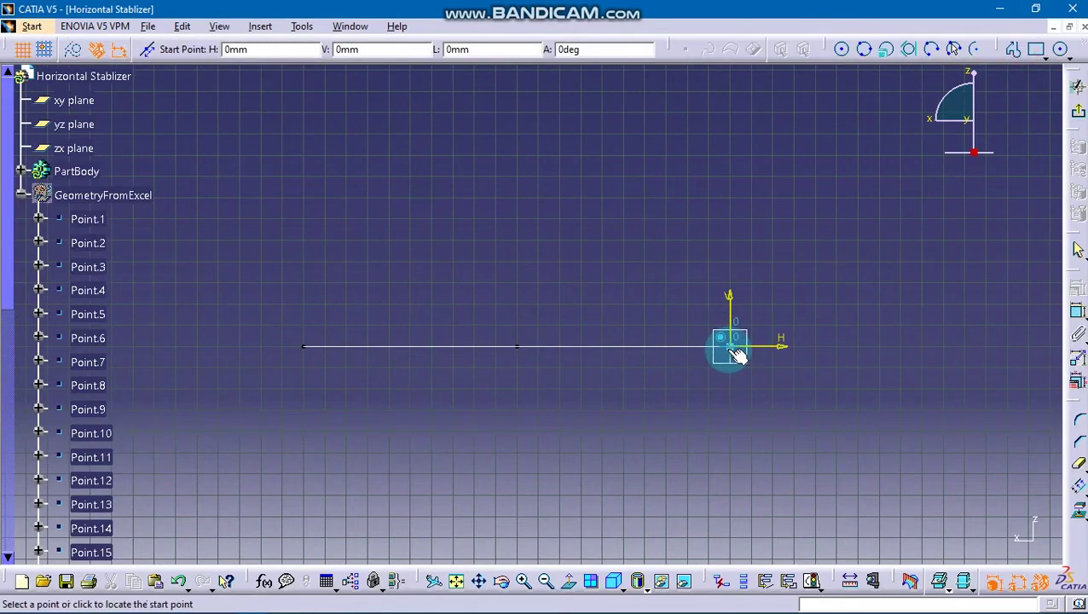
pyautogui.click(731, 348)
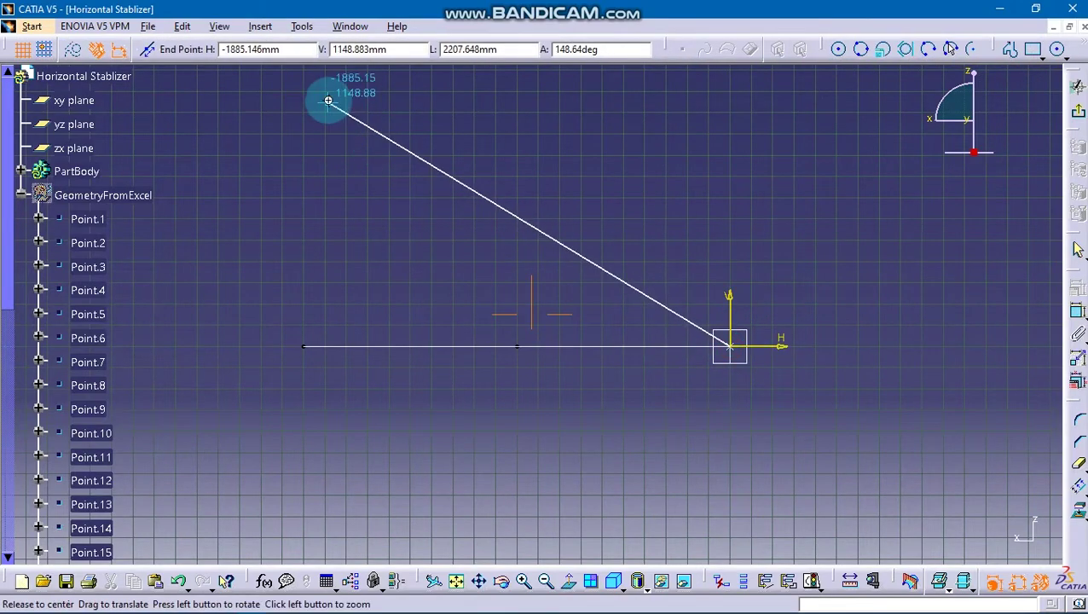
pyautogui.moveTo(329, 101); pyautogui.dragTo(389, 109, button='middle')
pyautogui.click(374, 109)
# Constrain the line's length to 2500 mm, briefly trying 1500 mm, then exit the sketch
pyautogui.click(1076, 310)
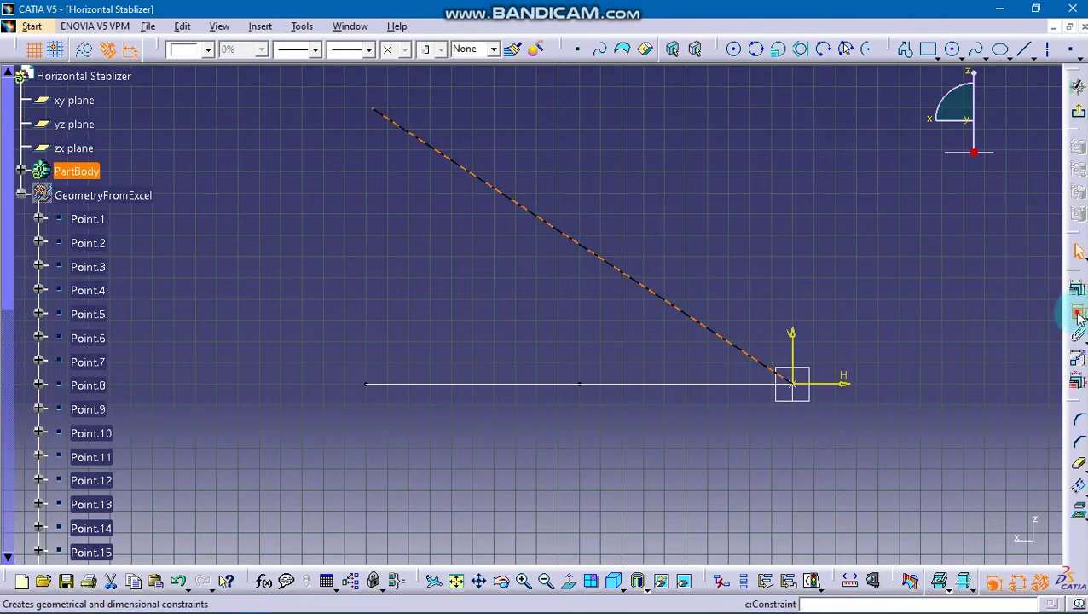
pyautogui.click(758, 213)
pyautogui.doubleClick(756, 212)
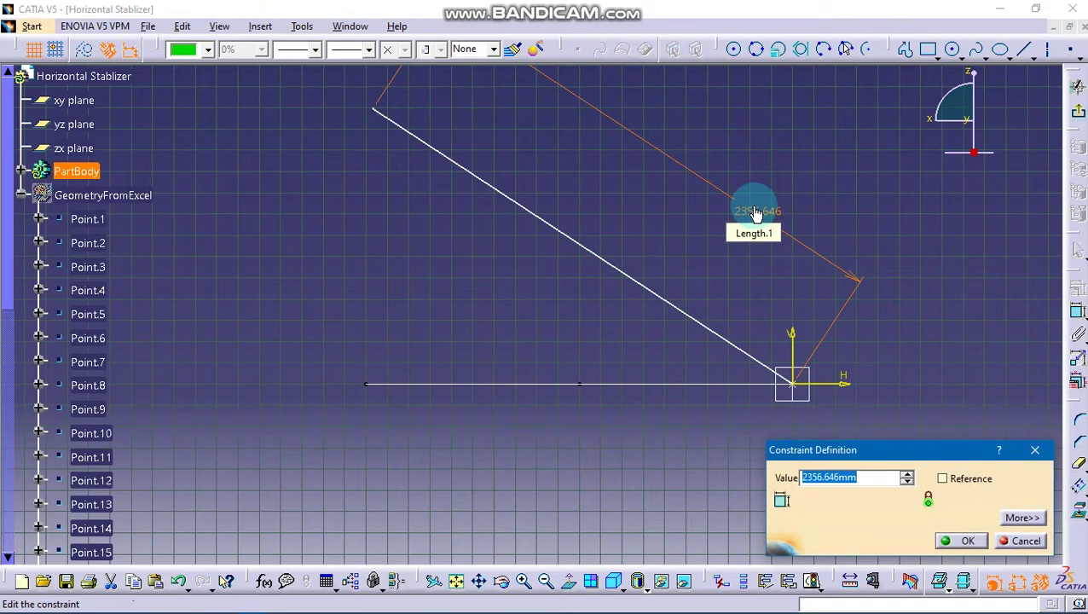
pyautogui.press('Return')
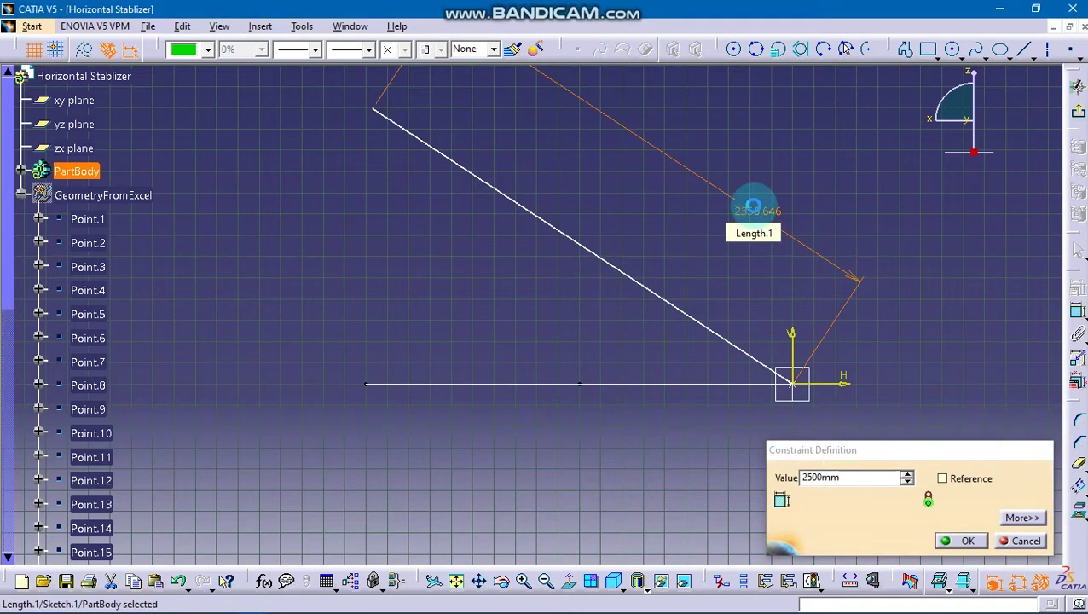
pyautogui.click(756, 213)
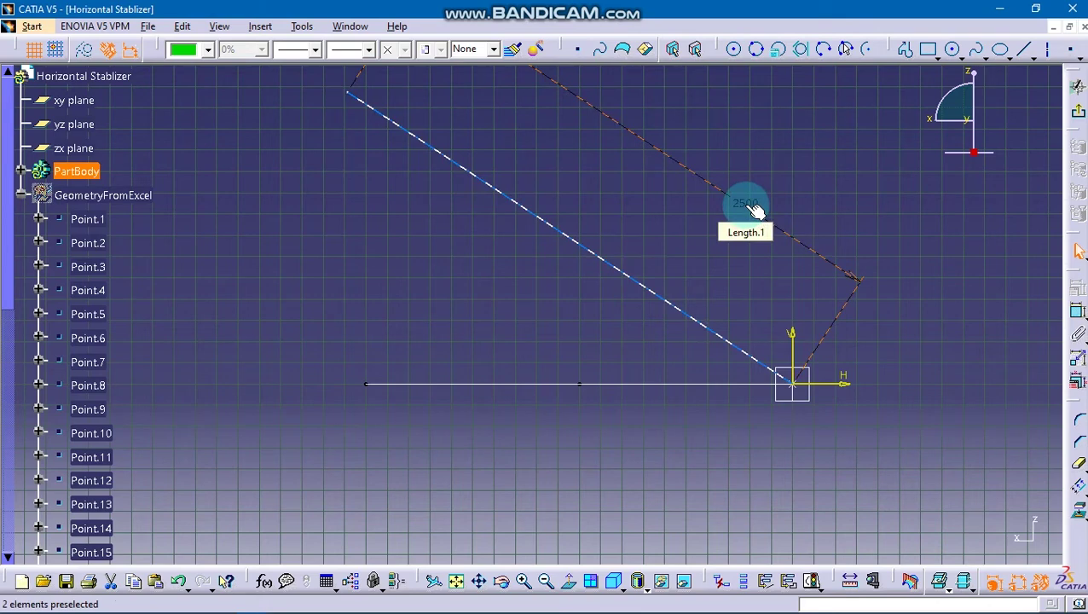
pyautogui.doubleClick(754, 212)
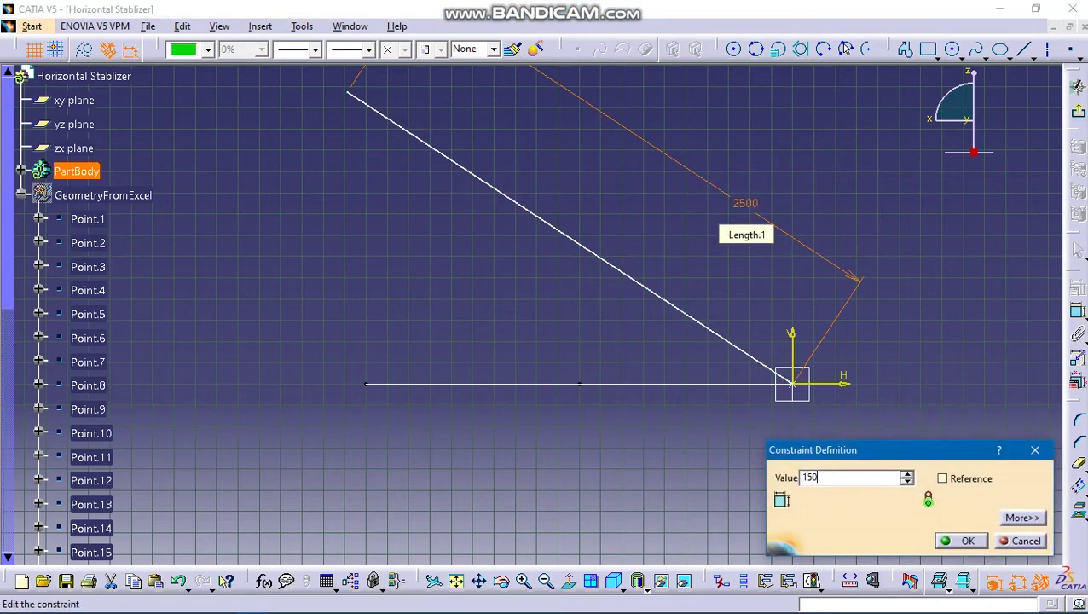
pyautogui.write('0')
pyautogui.press('Return')
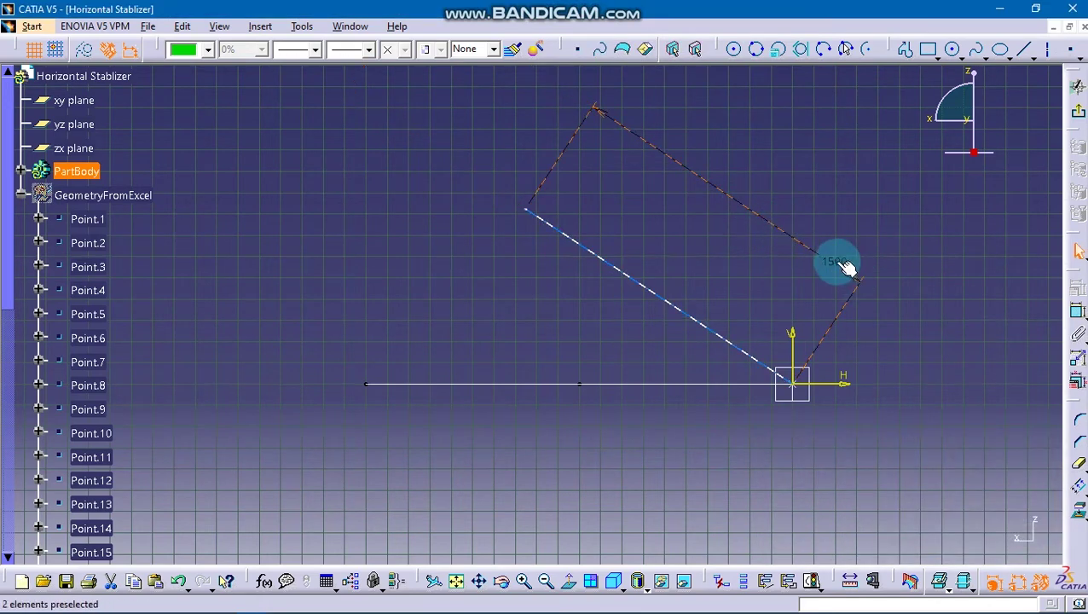
pyautogui.doubleClick(844, 266)
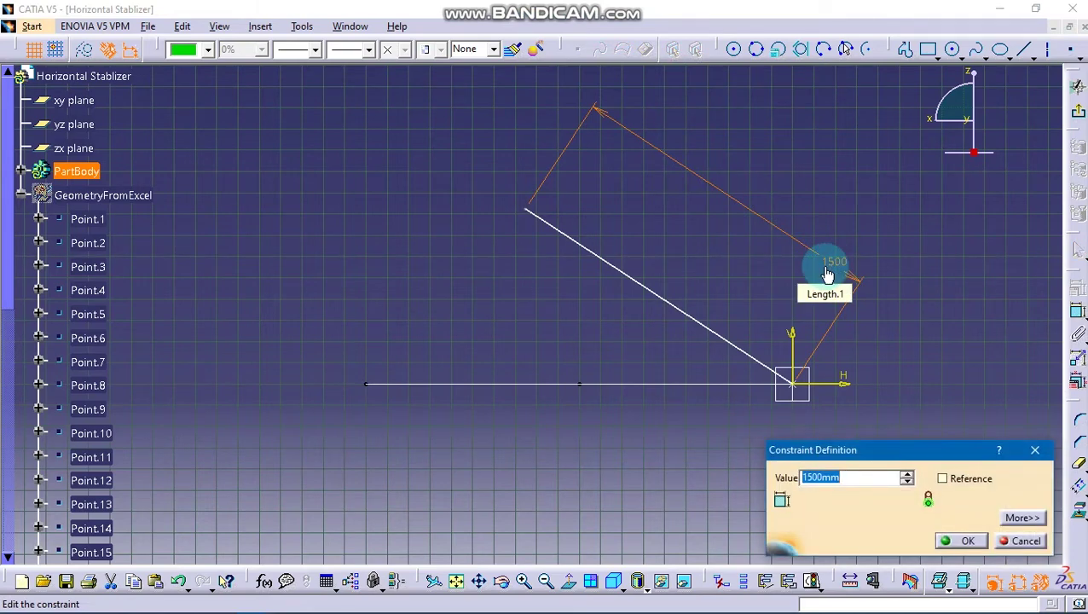
pyautogui.press('Return')
pyautogui.click(826, 273)
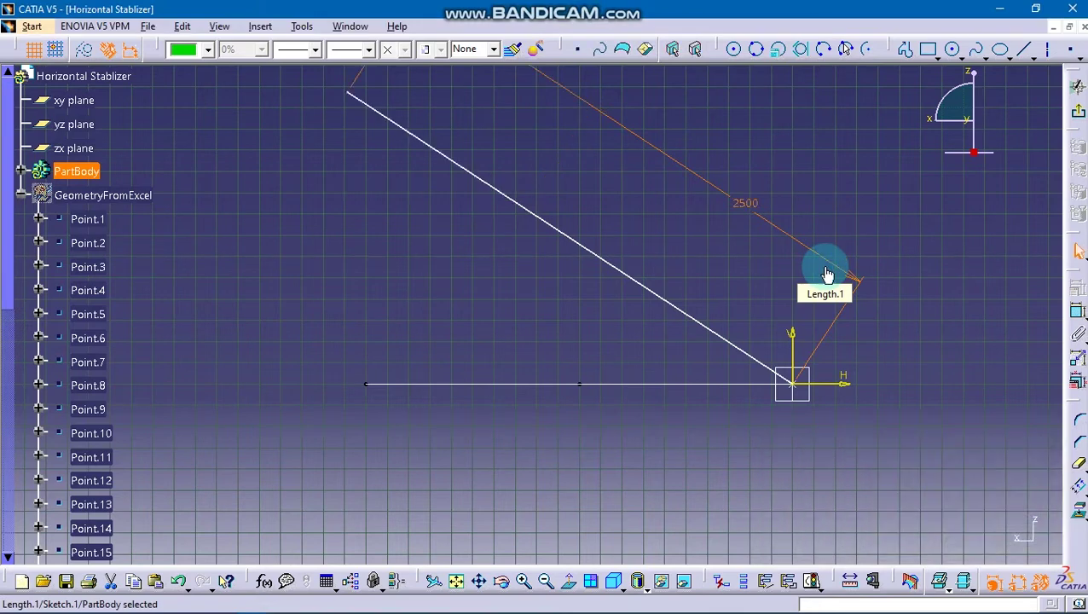
pyautogui.click(864, 221)
pyautogui.click(1079, 109)
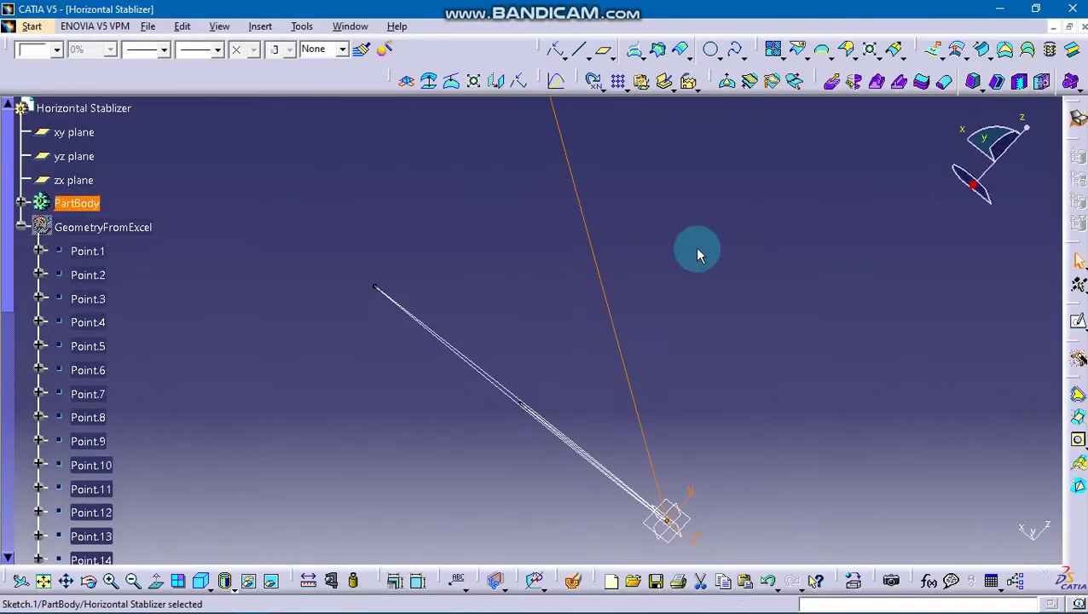
# Edit Sketch.1 and change the Length.1 dimension from 2500 mm to 1500 mm
pyautogui.moveTo(697, 250)
pyautogui.mouseDown(button='middle')
pyautogui.moveTo(529, 211)
pyautogui.moveTo(257, 367)
pyautogui.moveTo(629, 491)
pyautogui.moveTo(699, 536)
pyautogui.moveTo(663, 386)
pyautogui.mouseUp(button='middle')
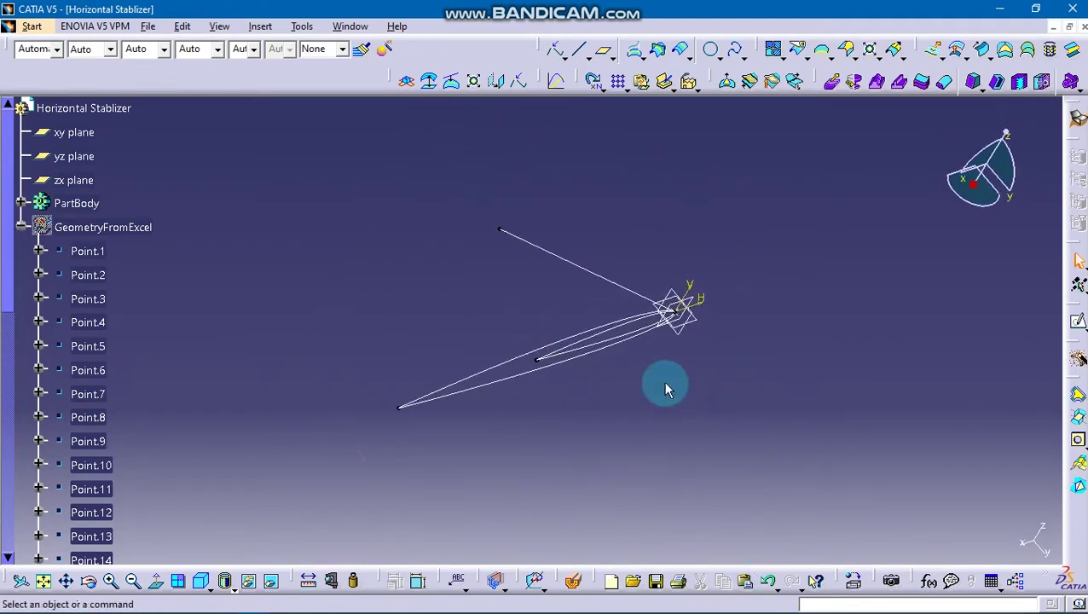
pyautogui.moveTo(612, 358)
pyautogui.mouseDown(button='middle')
pyautogui.moveTo(638, 412)
pyautogui.moveTo(613, 402)
pyautogui.moveTo(631, 401)
pyautogui.moveTo(517, 307)
pyautogui.mouseUp(button='middle')
pyautogui.click(636, 374)
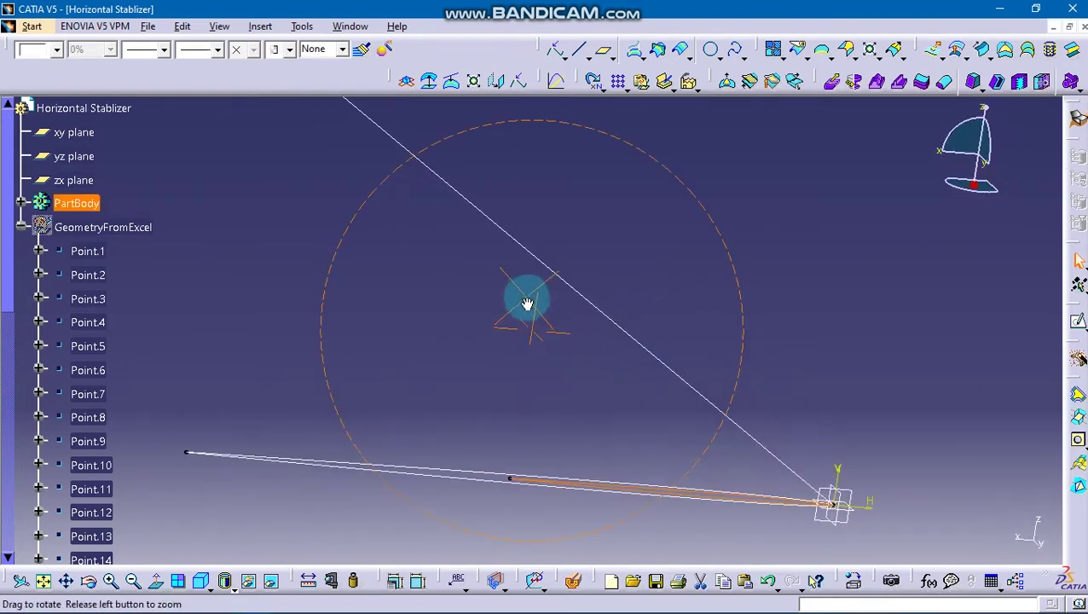
pyautogui.doubleClick(558, 272)
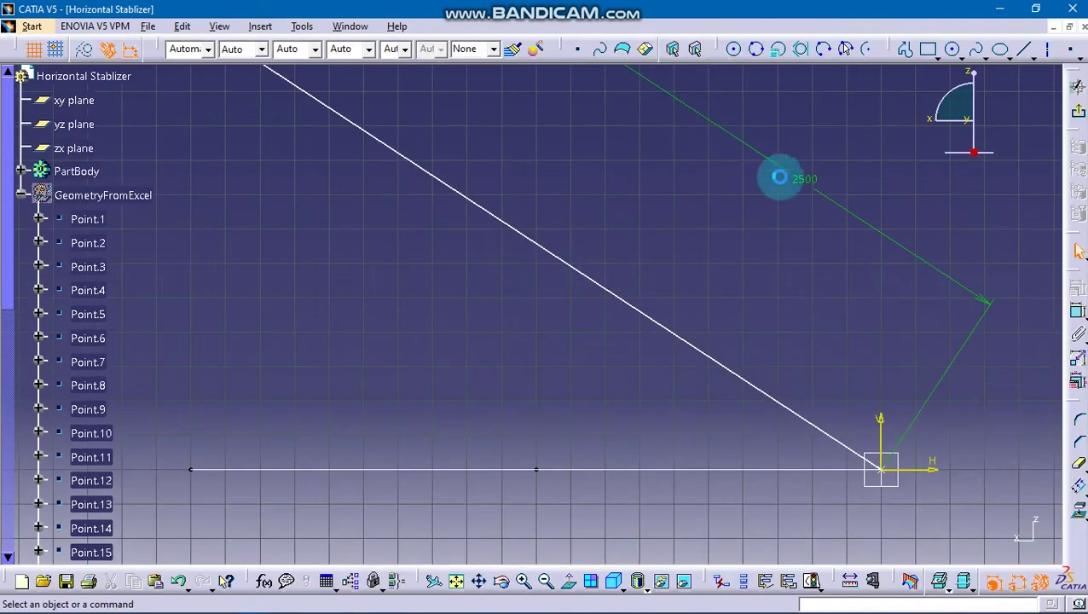
pyautogui.click(808, 184)
pyautogui.doubleClick(808, 184)
pyautogui.write('1500')
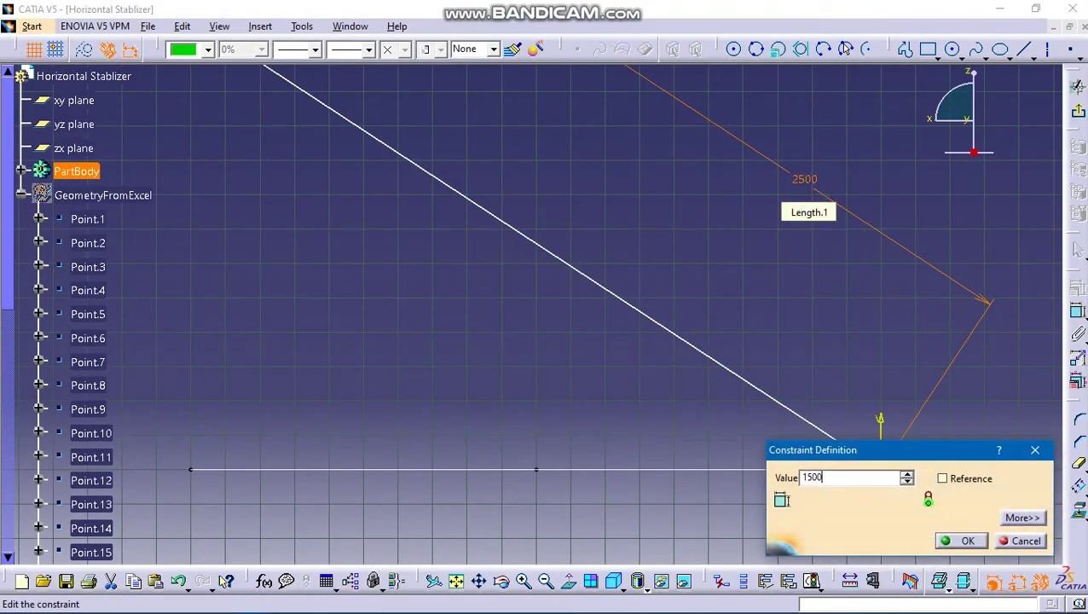
pyautogui.press('Return')
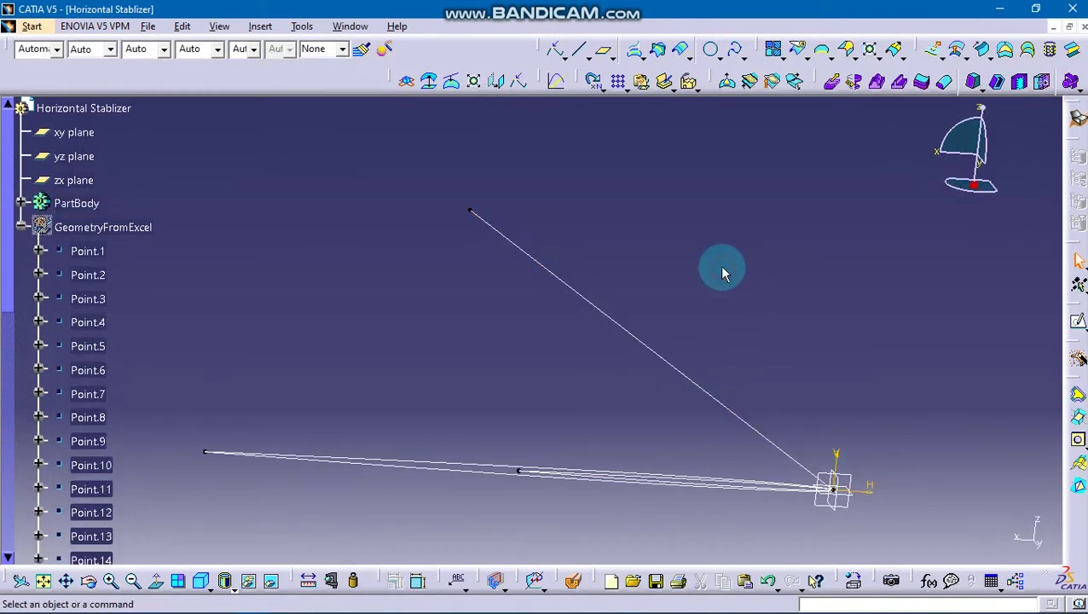
pyautogui.moveTo(719, 265)
pyautogui.mouseDown(button='middle')
pyautogui.moveTo(692, 308)
pyautogui.moveTo(693, 294)
pyautogui.mouseUp(button='middle')
pyautogui.click(669, 482)
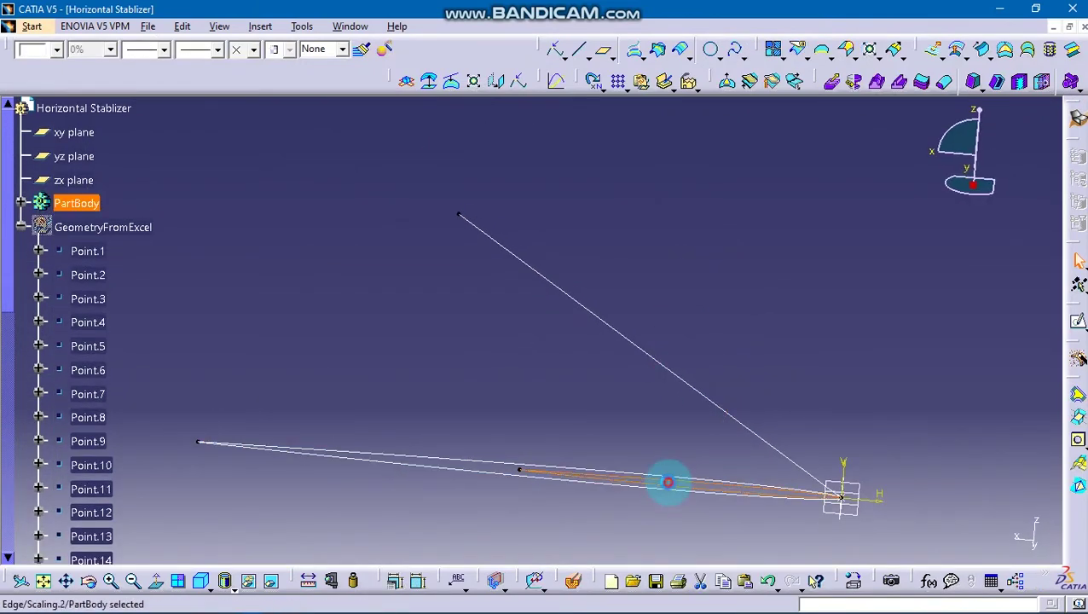
# Scale the airfoil profile by 0.5 about Extremum.1 to make a half-size copy
pyautogui.click(473, 81)
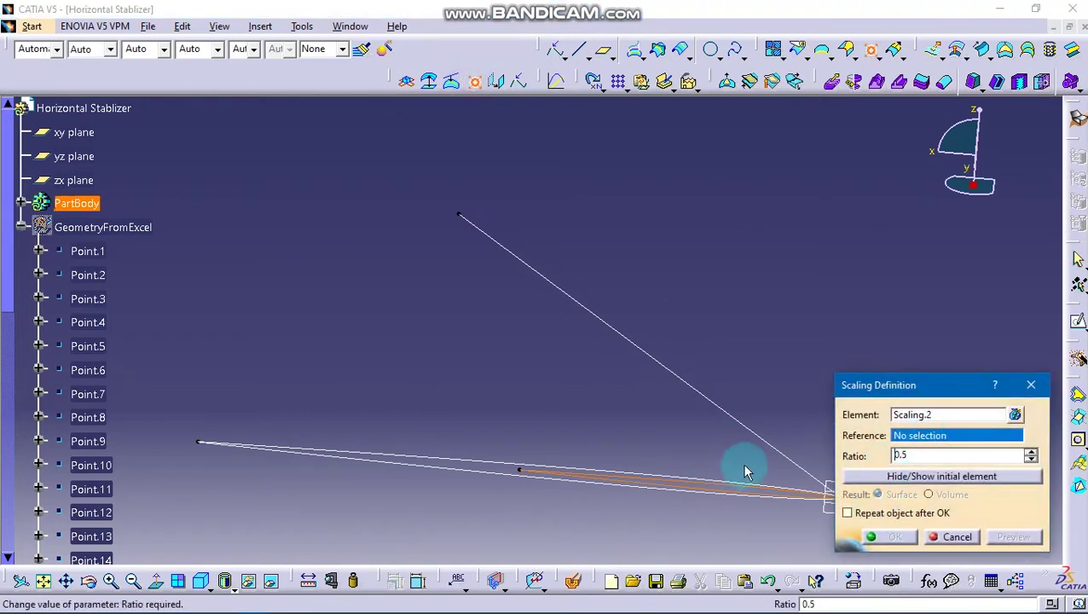
pyautogui.moveTo(746, 472); pyautogui.dragTo(668, 427, button='middle')
pyautogui.click(641, 413)
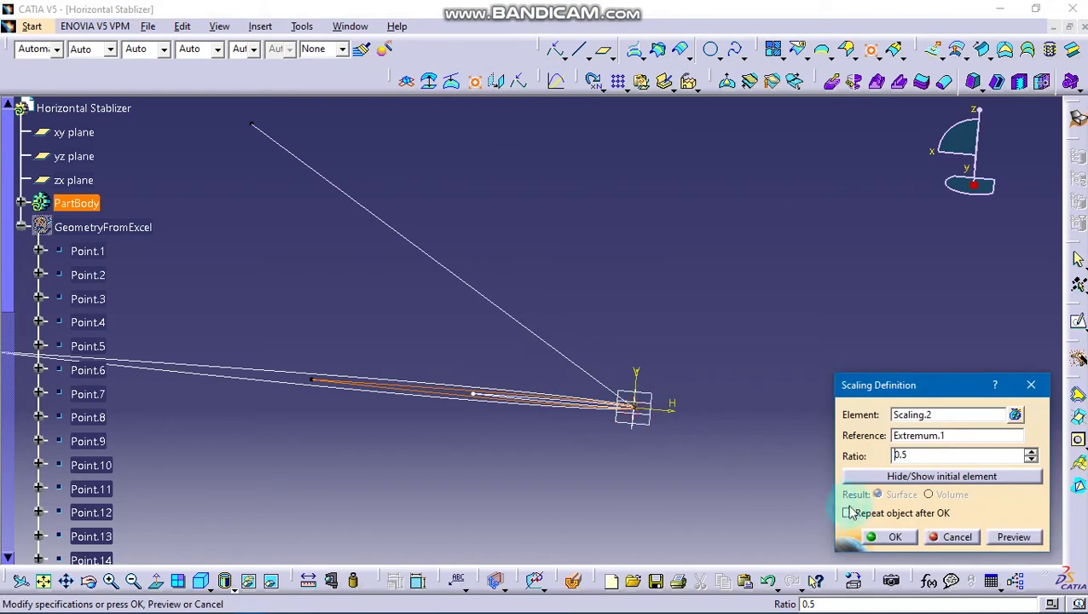
pyautogui.click(889, 539)
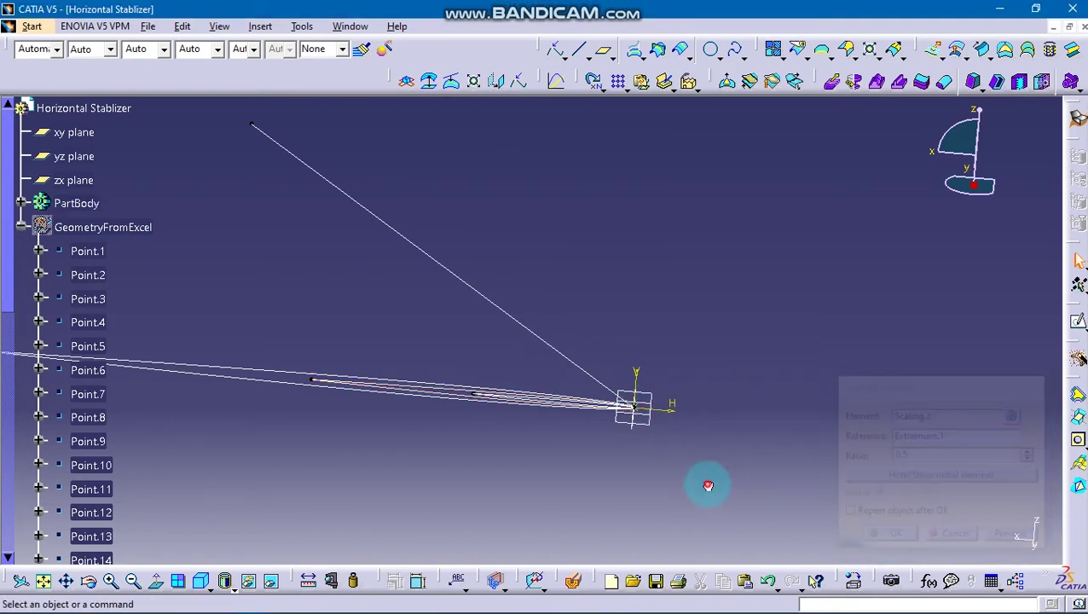
# Translate Scaling.4 point to point from Extremum.1 to the far end vertex of Sketch.1
pyautogui.click(553, 407)
pyautogui.click(502, 82)
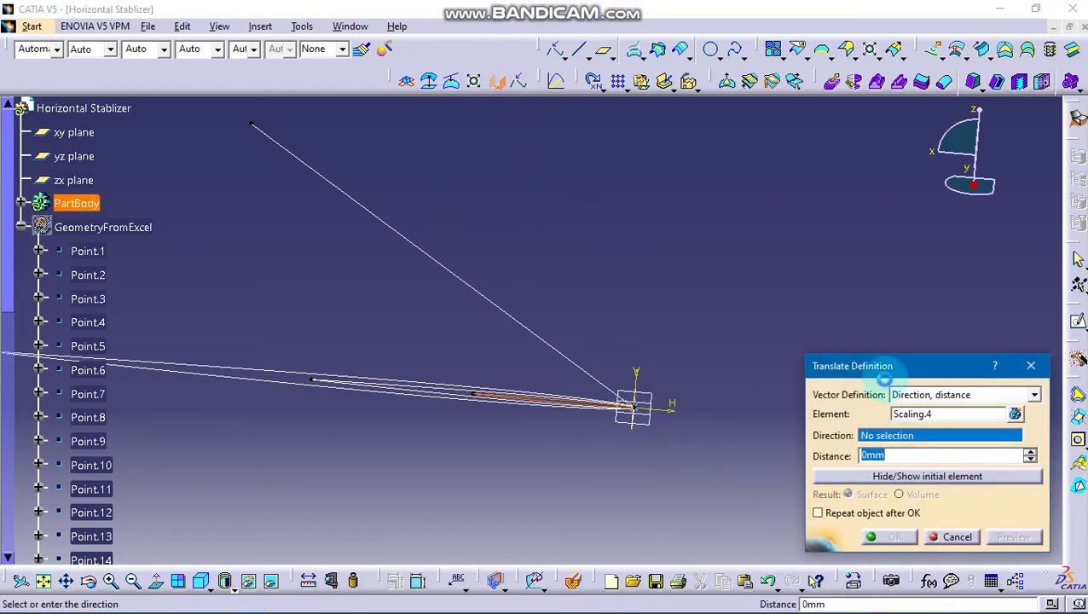
pyautogui.click(970, 397)
pyautogui.click(941, 424)
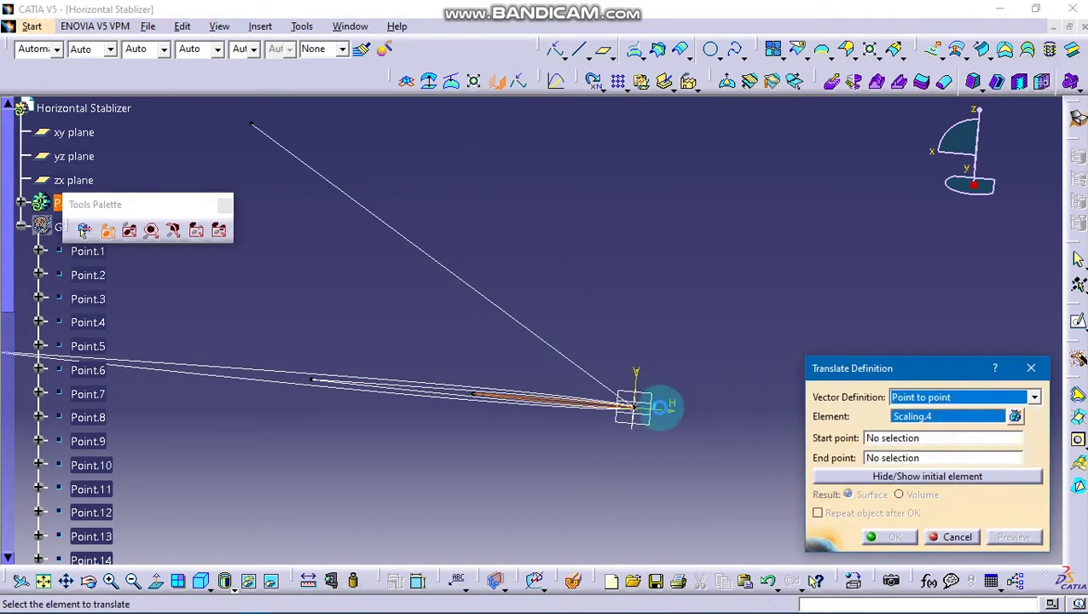
pyautogui.click(640, 411)
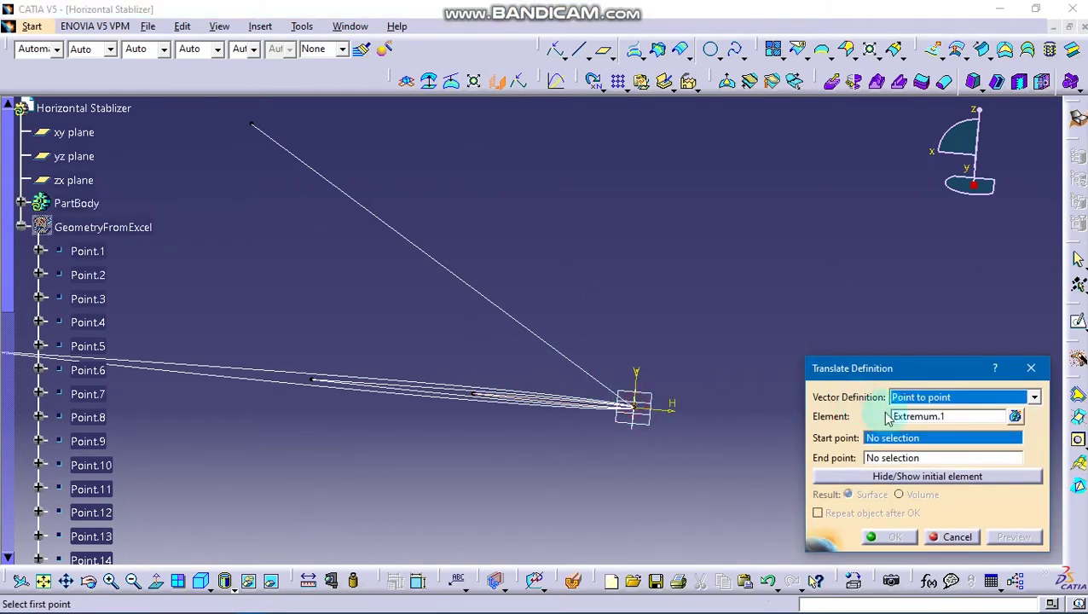
pyautogui.click(539, 402)
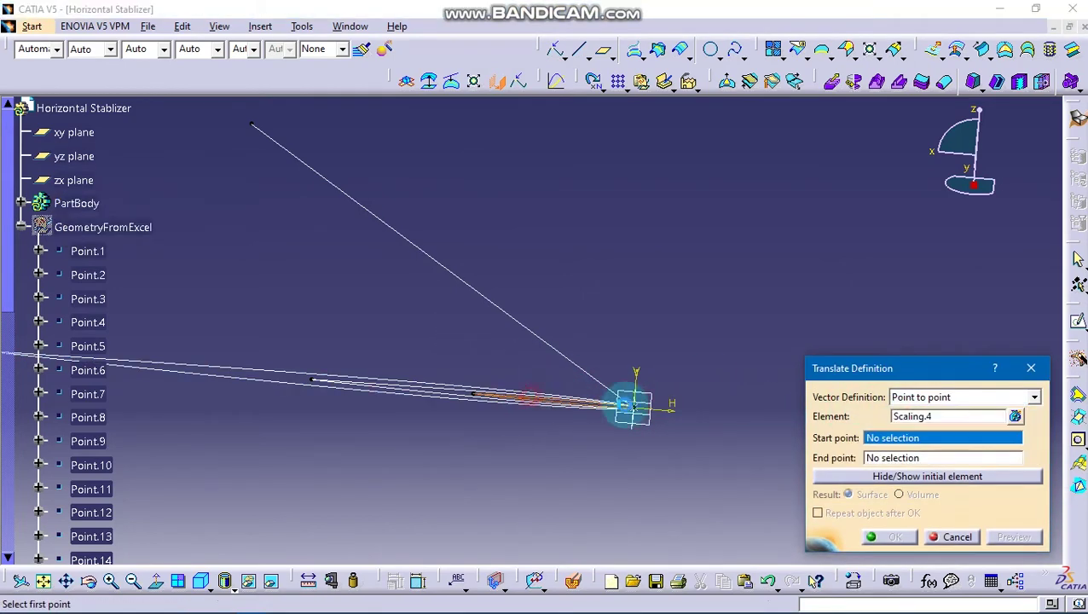
pyautogui.click(643, 414)
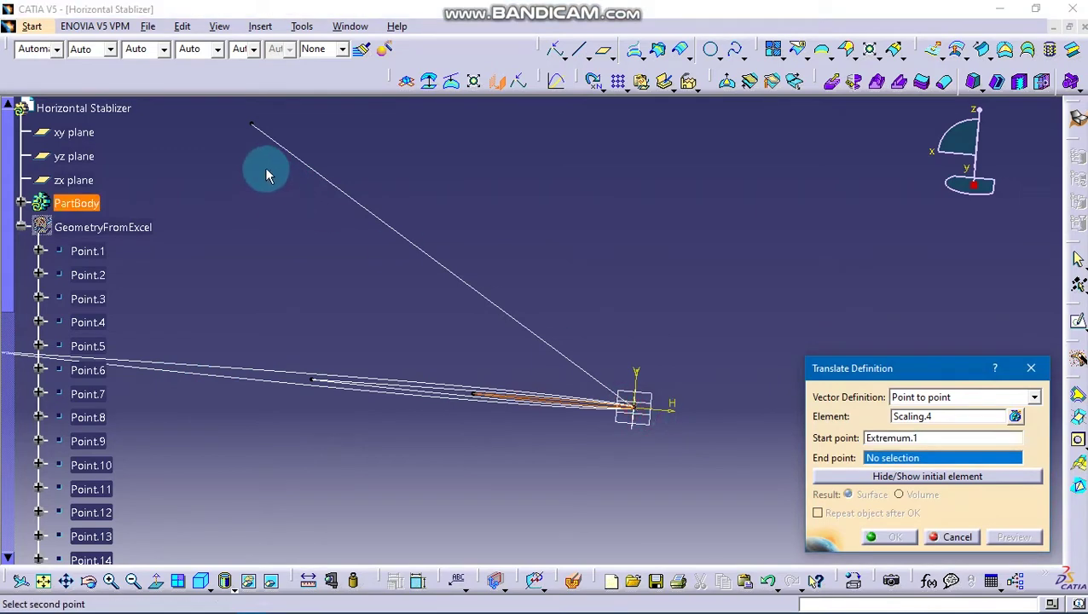
pyautogui.click(251, 123)
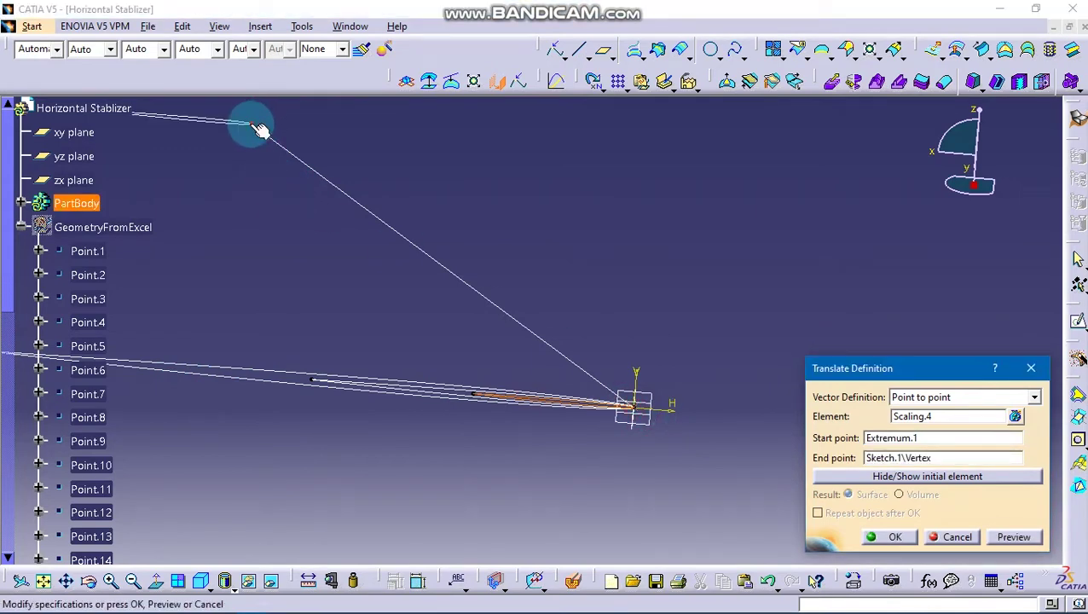
pyautogui.click(878, 542)
pyautogui.click(667, 438)
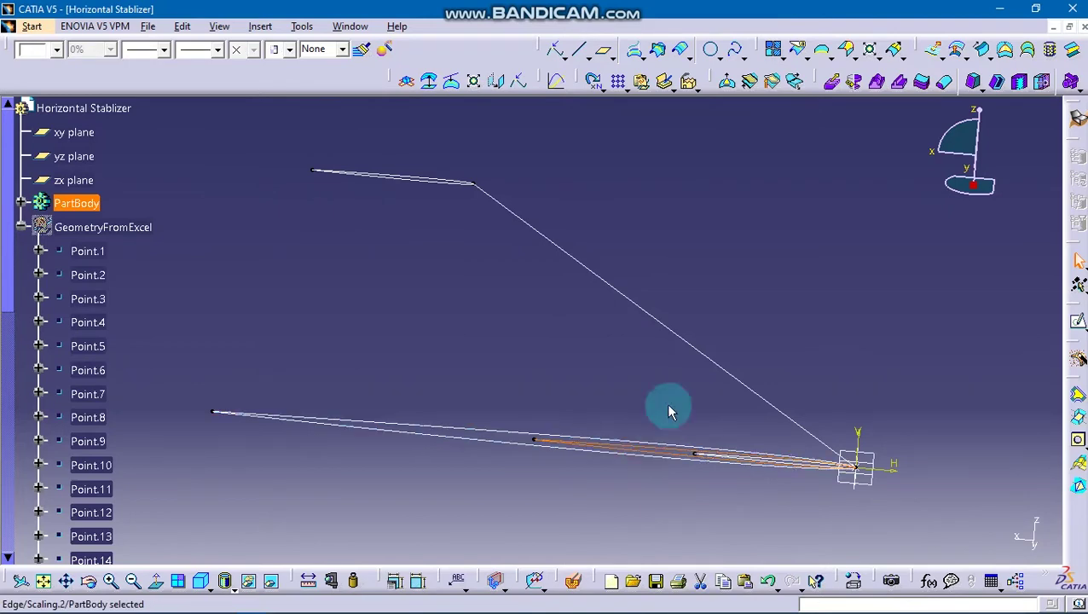
# Loft a multi-sections surface from Scaling.2 to Translate.1 with Sketch.1 as the guide curve
pyautogui.click(1005, 49)
pyautogui.click(380, 173)
pyautogui.click(843, 299)
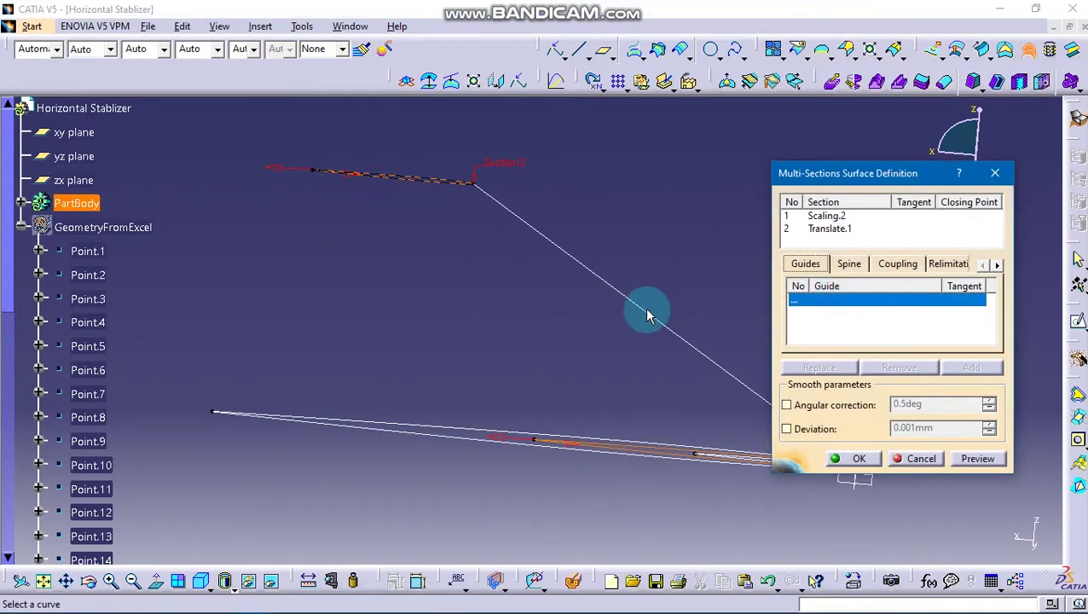
pyautogui.click(655, 315)
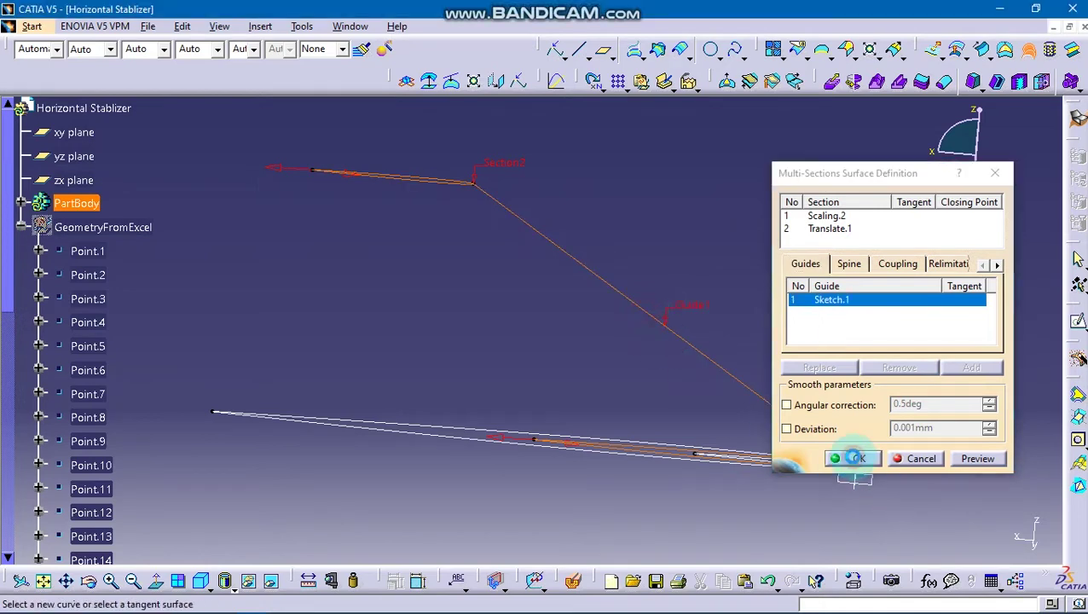
pyautogui.click(852, 459)
pyautogui.moveTo(840, 512)
pyautogui.mouseDown(button='middle')
pyautogui.moveTo(723, 441)
pyautogui.moveTo(760, 323)
pyautogui.mouseUp(button='middle')
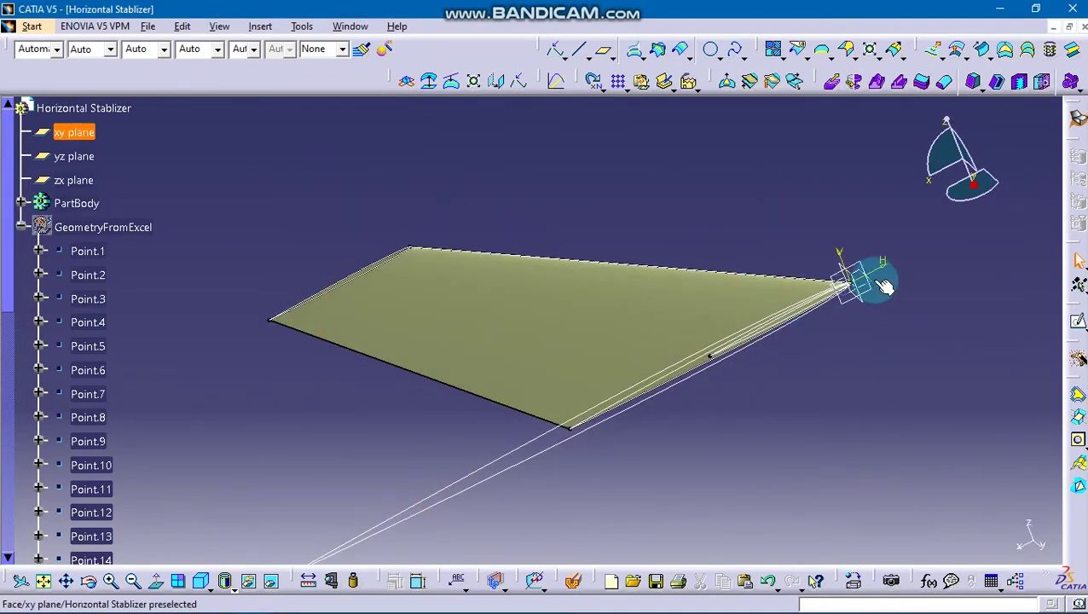
pyautogui.moveTo(792, 394); pyautogui.dragTo(729, 357, button='middle')
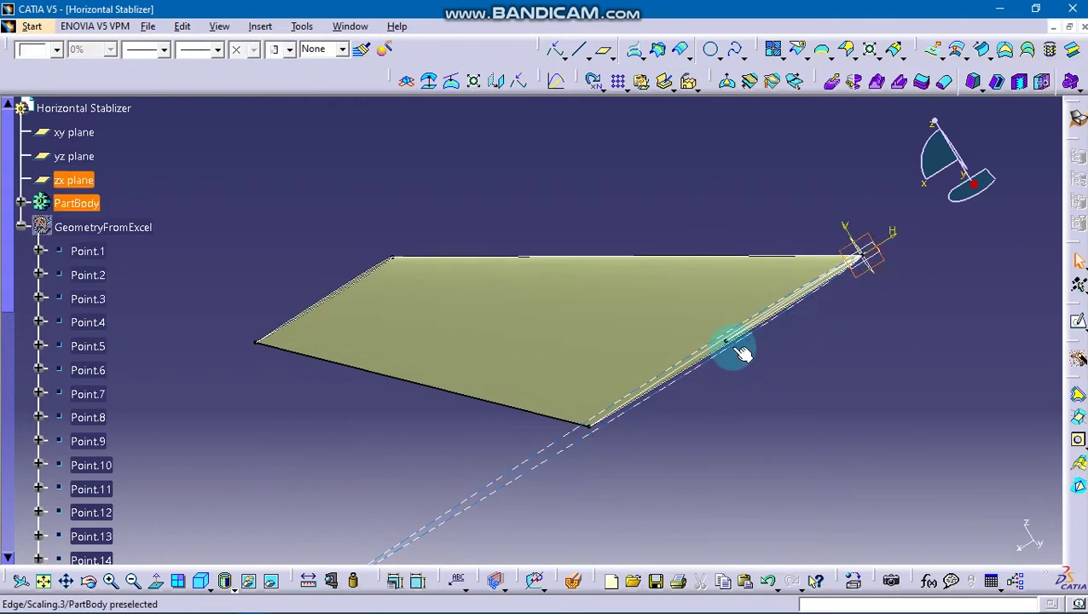
# Reopen the Scaling definition twice and close it without changes
pyautogui.doubleClick(732, 346)
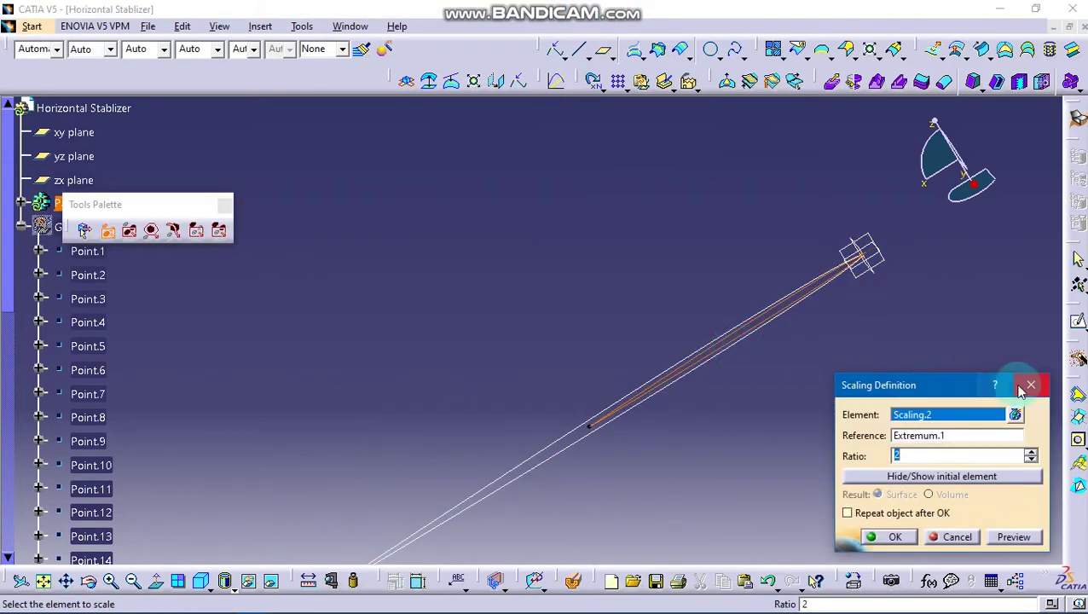
pyautogui.click(1029, 385)
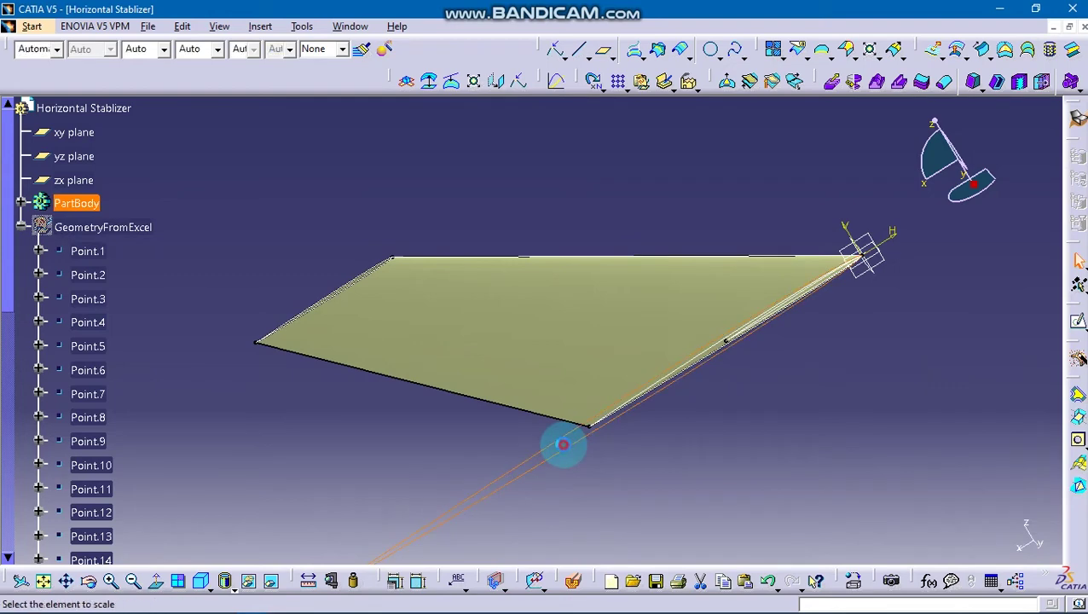
pyautogui.doubleClick(563, 445)
pyautogui.click(1029, 385)
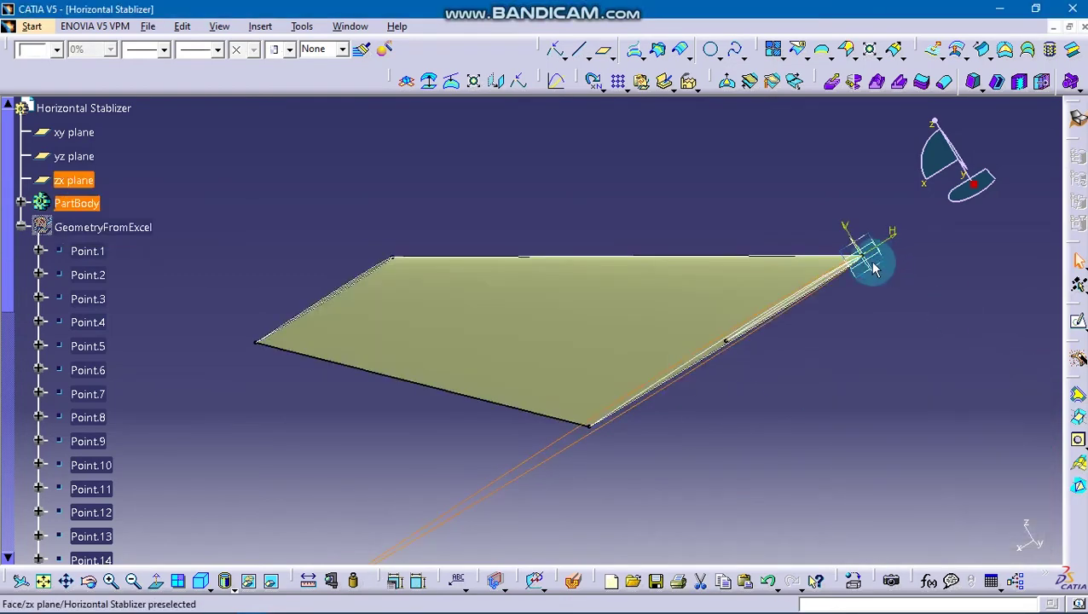
pyautogui.moveTo(724, 255)
pyautogui.mouseDown(button='middle')
pyautogui.moveTo(765, 296)
pyautogui.moveTo(573, 183)
pyautogui.moveTo(610, 355)
pyautogui.moveTo(768, 328)
pyautogui.mouseUp(button='middle')
# Start a sketch on the xy plane and project the airfoil profile into it
pyautogui.click(853, 285)
pyautogui.click(1080, 323)
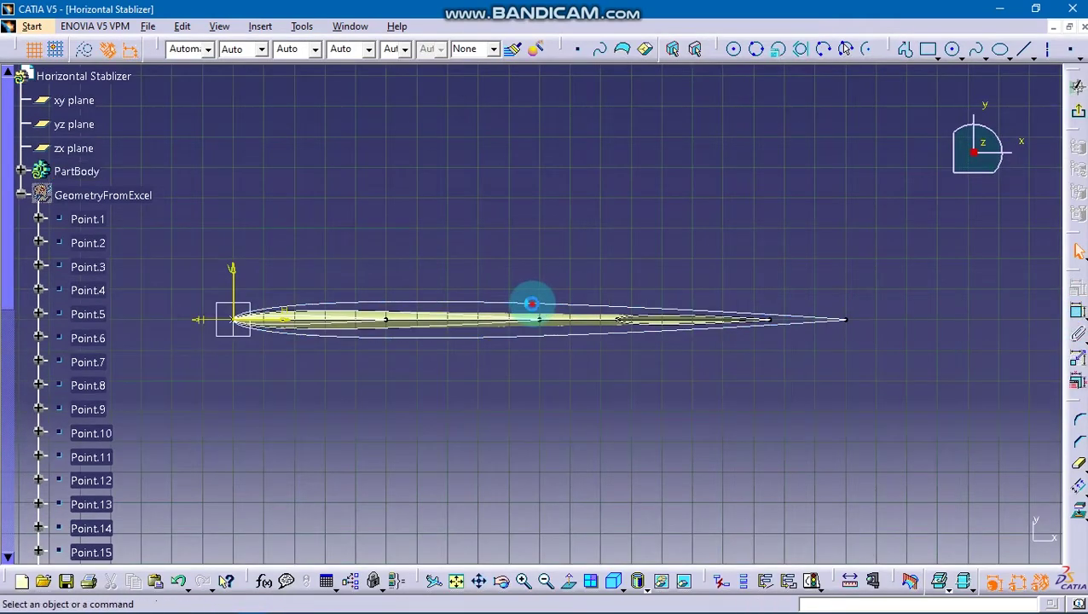
pyautogui.click(539, 309)
pyautogui.click(1078, 486)
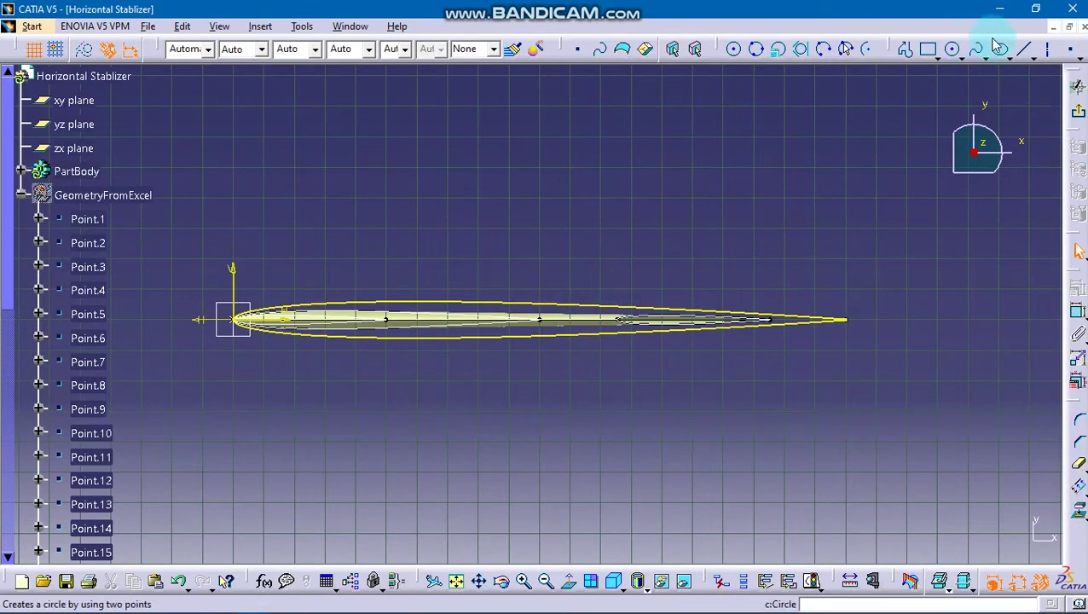
# Draw a vertical line across the projected airfoil and trim off its ends outside the profile
pyautogui.click(1023, 48)
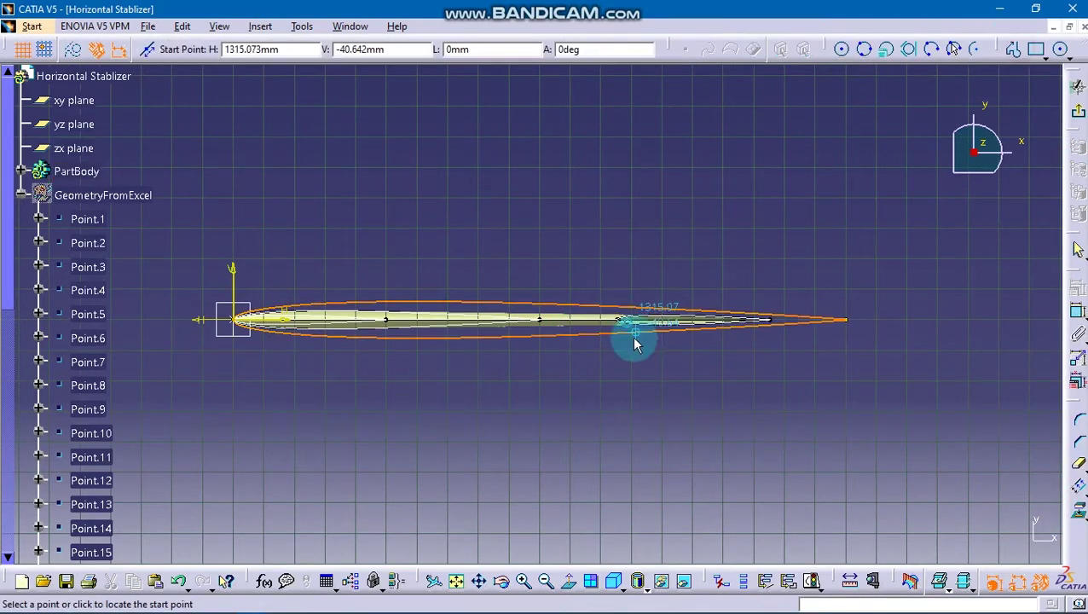
pyautogui.click(541, 392)
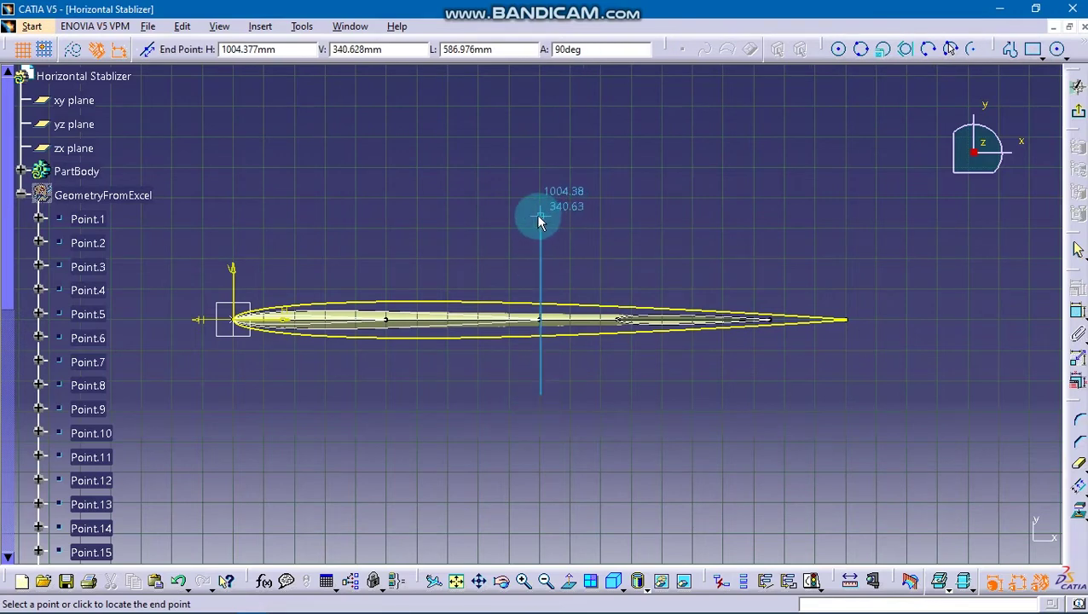
pyautogui.press('Escape')
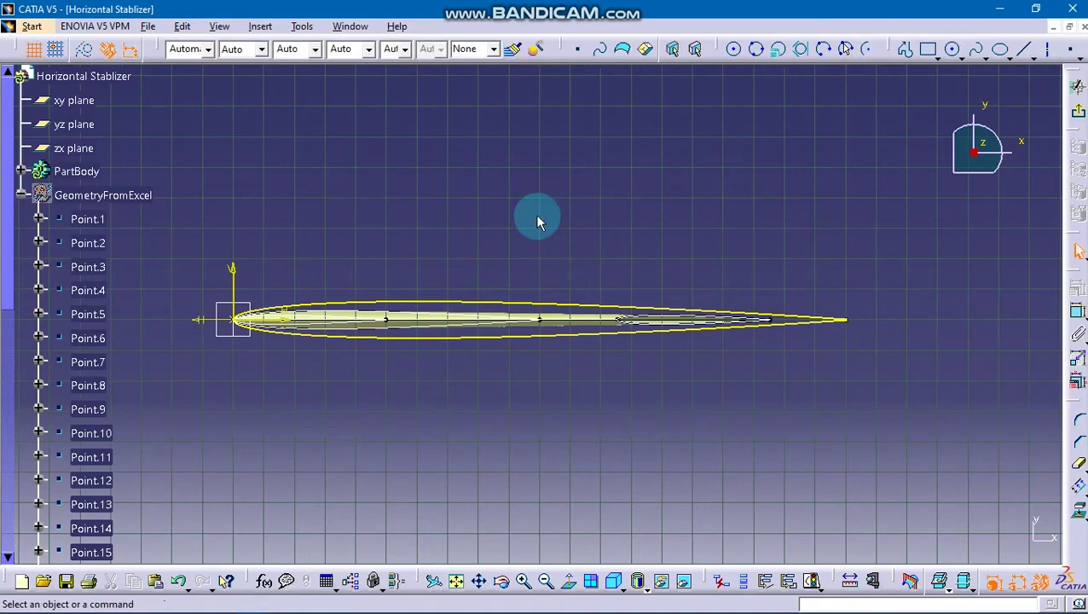
pyautogui.click(1023, 49)
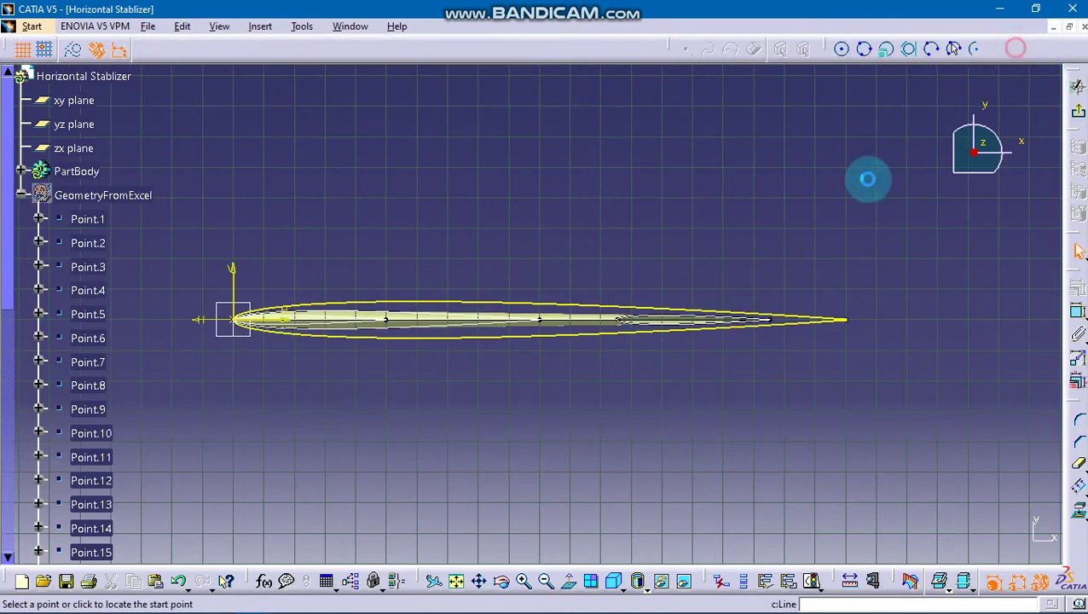
pyautogui.moveTo(498, 309); pyautogui.dragTo(482, 394, button='middle')
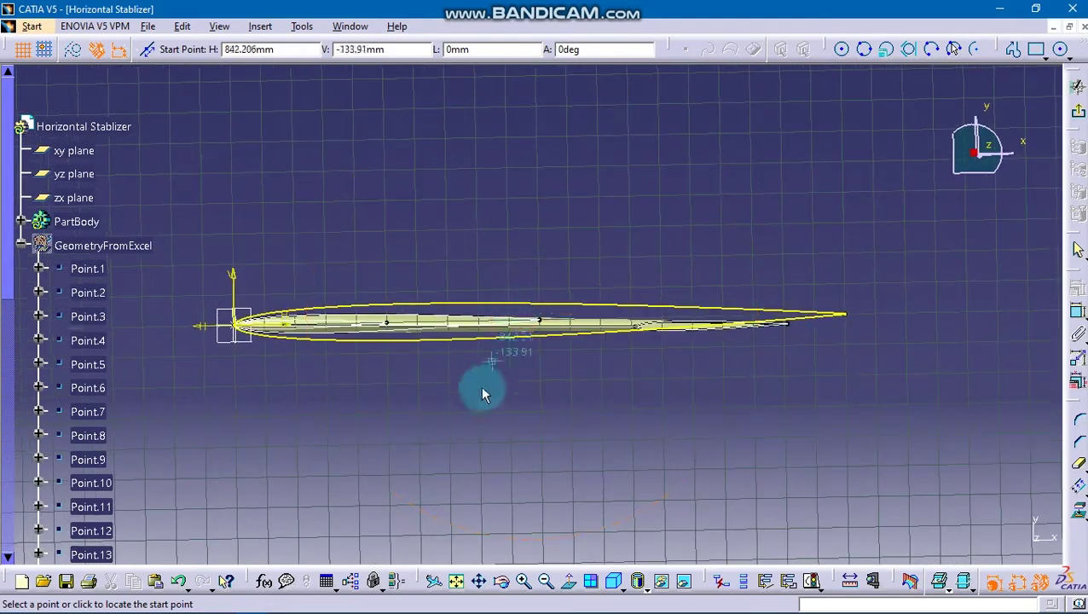
pyautogui.click(459, 407)
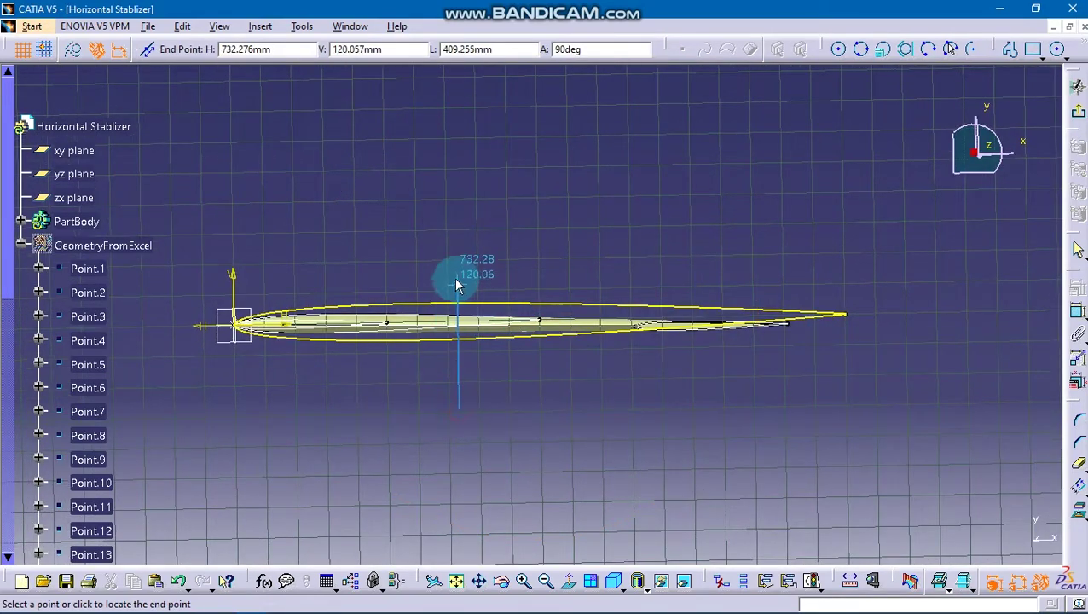
pyautogui.click(458, 259)
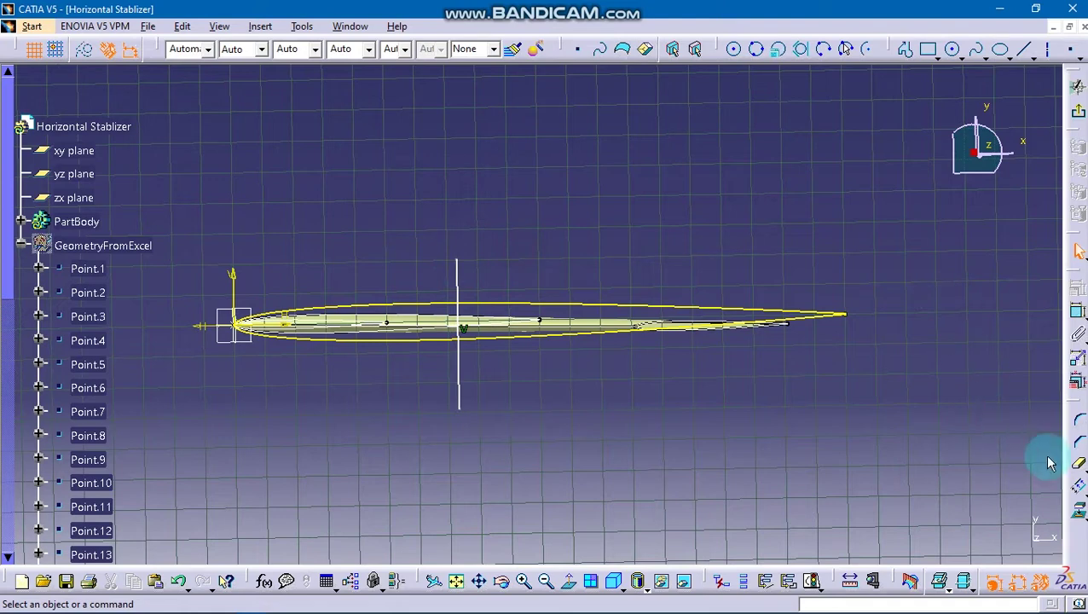
pyautogui.click(1077, 465)
pyautogui.click(456, 278)
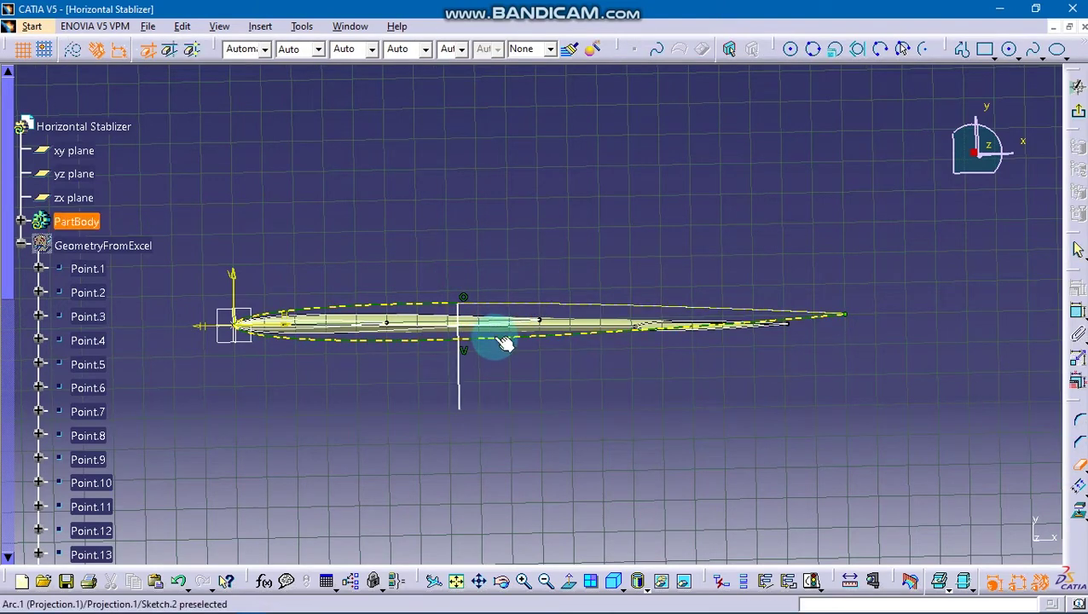
pyautogui.click(467, 379)
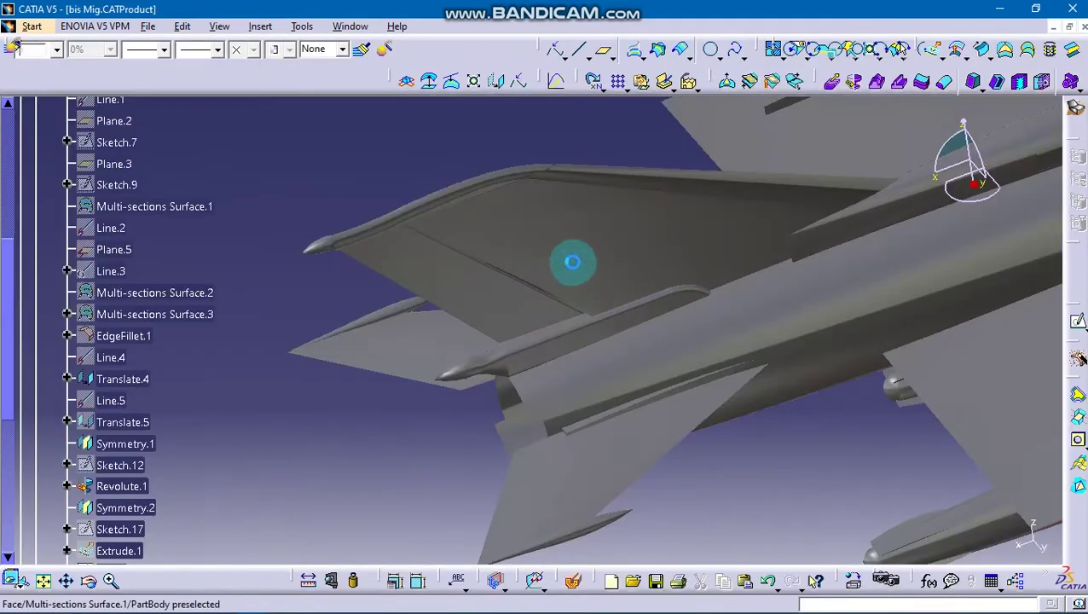
pyautogui.moveTo(572, 262)
pyautogui.mouseDown(button='middle')
pyautogui.moveTo(709, 328)
pyautogui.moveTo(615, 218)
pyautogui.moveTo(709, 362)
pyautogui.moveTo(586, 387)
pyautogui.moveTo(583, 412)
pyautogui.moveTo(608, 371)
pyautogui.moveTo(676, 418)
pyautogui.moveTo(636, 339)
pyautogui.moveTo(629, 357)
pyautogui.moveTo(644, 352)
pyautogui.moveTo(646, 328)
pyautogui.moveTo(673, 415)
pyautogui.moveTo(637, 376)
pyautogui.mouseUp(button='middle')
pyautogui.hotkey('ctrl', 'Tab')
pyautogui.moveTo(566, 335)
pyautogui.mouseDown(button='middle')
pyautogui.moveTo(501, 352)
pyautogui.moveTo(499, 341)
pyautogui.mouseUp(button='middle')
pyautogui.rightClick(480, 334)
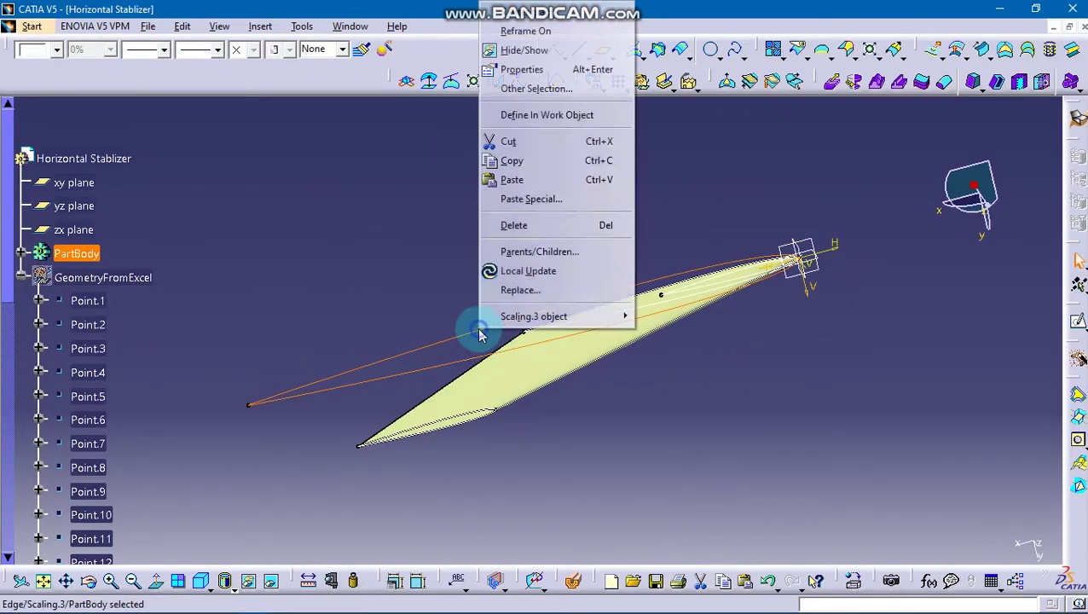
pyautogui.click(522, 50)
pyautogui.moveTo(585, 279)
pyautogui.mouseDown(button='middle')
pyautogui.moveTo(622, 327)
pyautogui.moveTo(622, 286)
pyautogui.moveTo(665, 280)
pyautogui.mouseUp(button='middle')
pyautogui.click(670, 282)
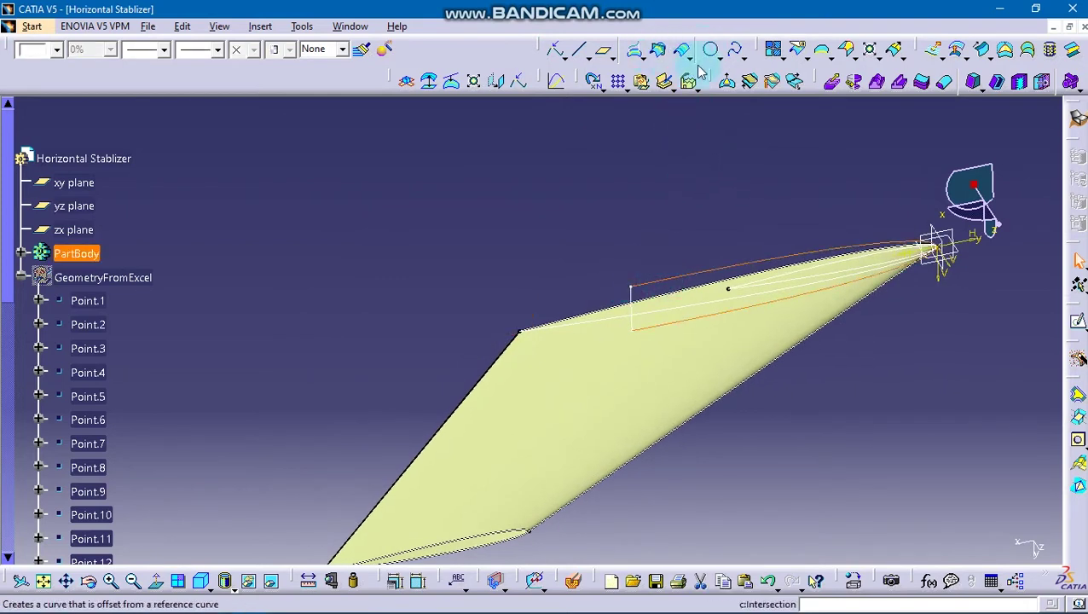
pyautogui.click(780, 121)
pyautogui.click(928, 56)
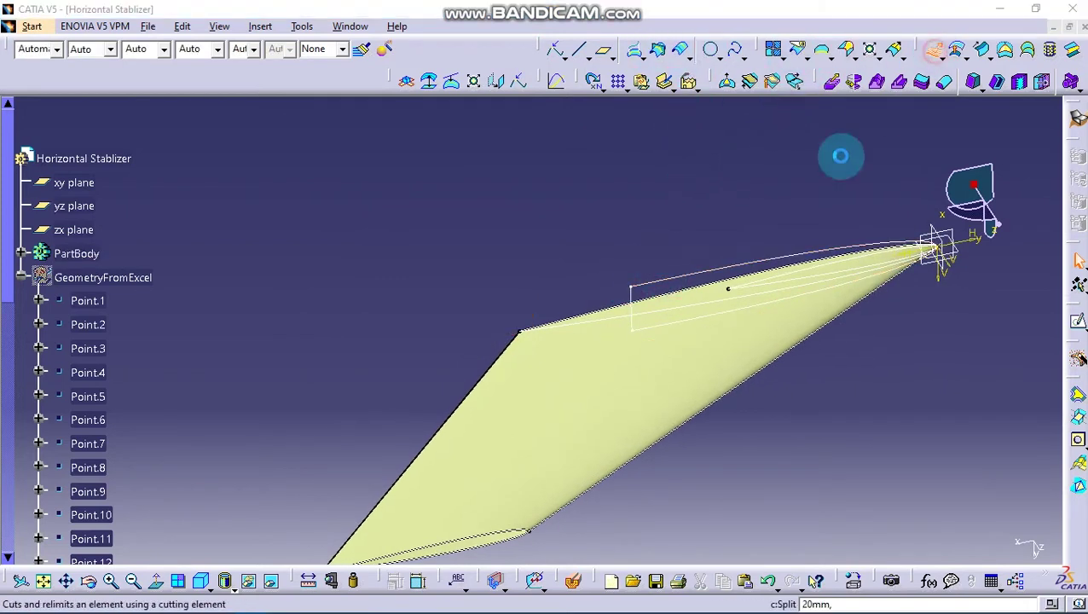
pyautogui.click(767, 265)
pyautogui.moveTo(758, 250); pyautogui.dragTo(676, 197, button='middle')
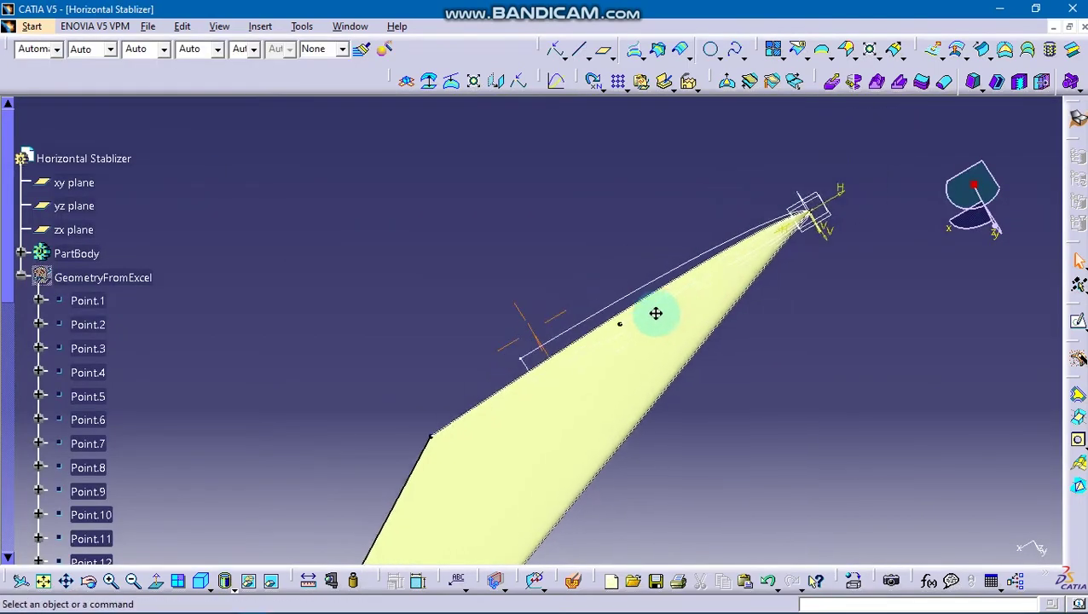
pyautogui.moveTo(656, 314); pyautogui.dragTo(651, 292, button='middle')
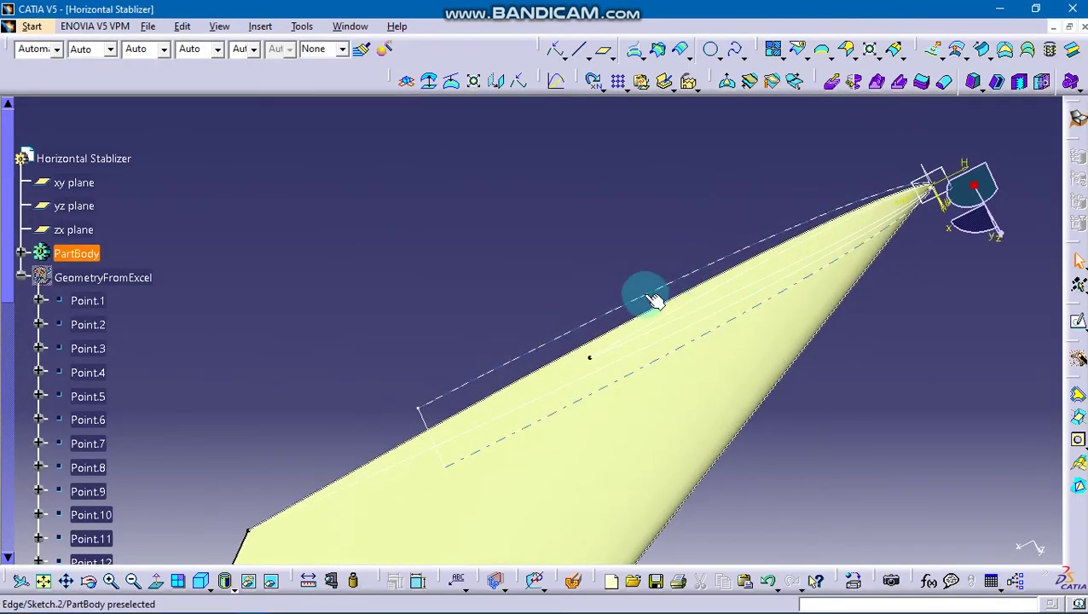
# Extrude Sketch.2 by 20 mm to create the Extrude.1 surface strip
pyautogui.click(651, 300)
pyautogui.click(929, 49)
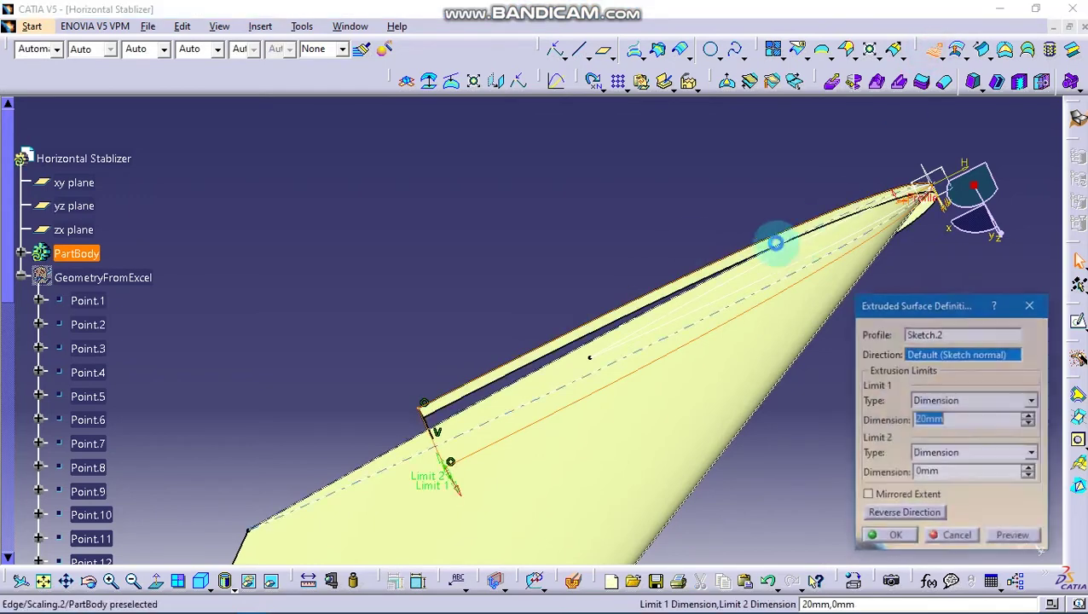
pyautogui.moveTo(646, 252); pyautogui.dragTo(685, 350, button='middle')
pyautogui.doubleClick(950, 418)
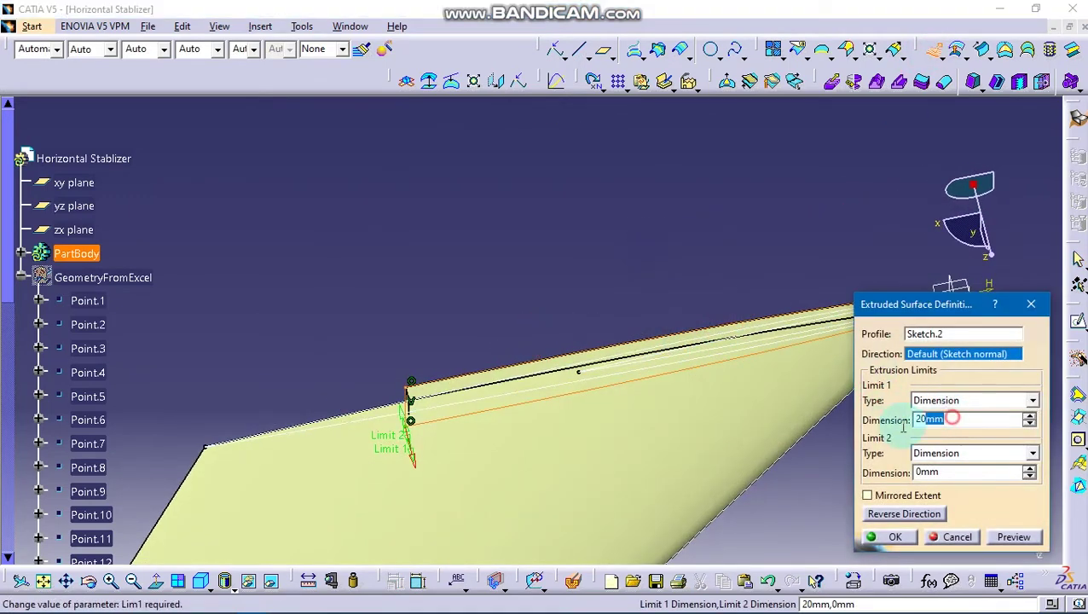
pyautogui.write('50')
pyautogui.press('Return')
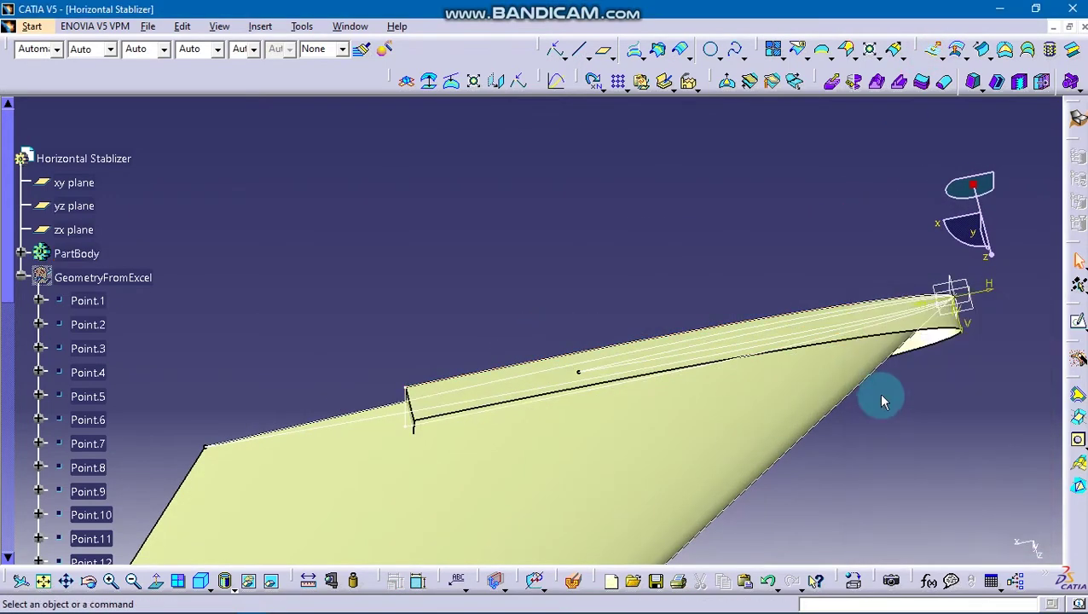
pyautogui.moveTo(899, 449)
pyautogui.mouseDown(button='middle')
pyautogui.moveTo(674, 284)
pyautogui.moveTo(724, 243)
pyautogui.mouseUp(button='middle')
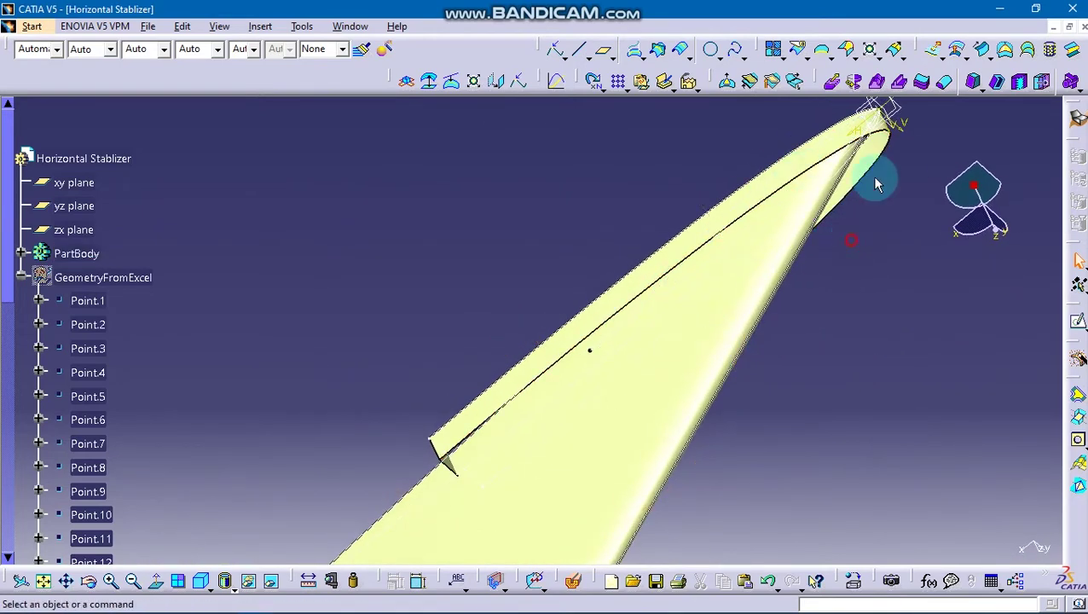
pyautogui.click(1007, 52)
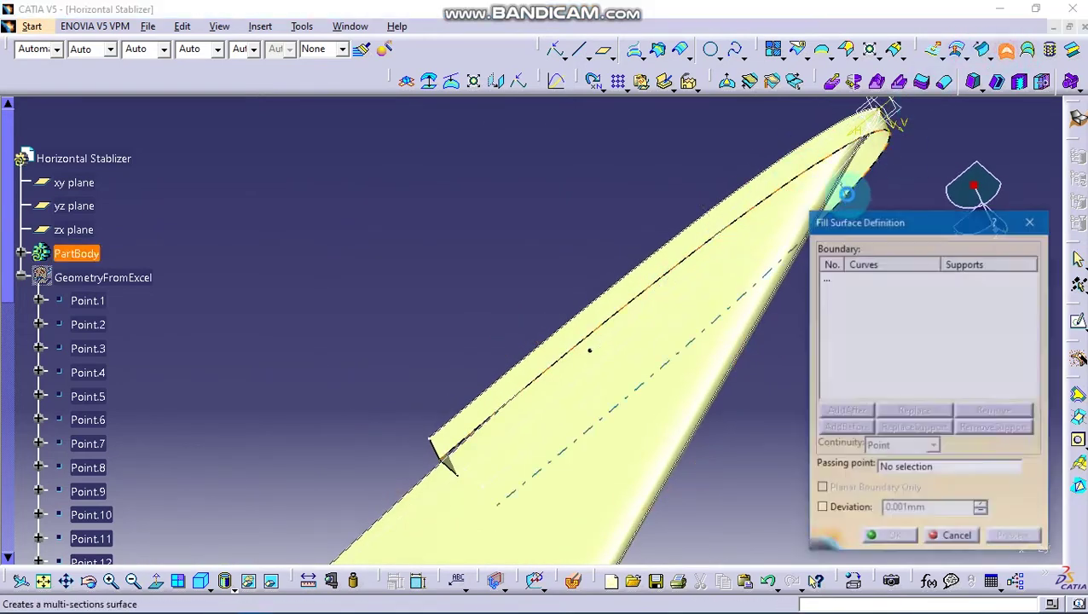
# Create a fill surface bounded by Extrude.1's Edge.1 and Edge.2
pyautogui.click(873, 176)
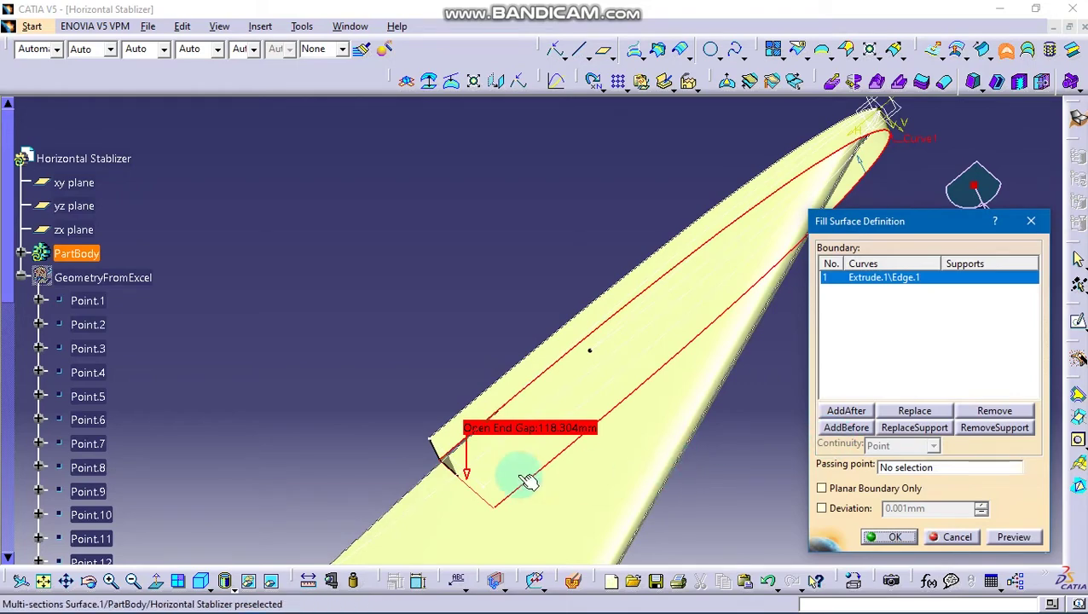
pyautogui.click(461, 477)
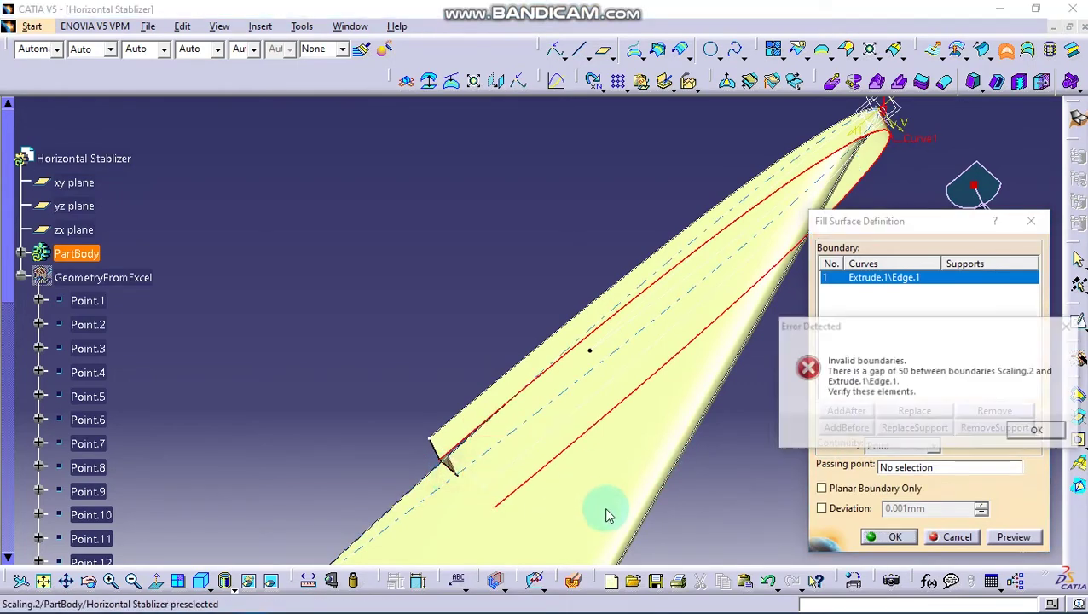
pyautogui.click(1020, 436)
pyautogui.moveTo(627, 515)
pyautogui.mouseDown(button='middle')
pyautogui.moveTo(498, 452)
pyautogui.moveTo(478, 389)
pyautogui.moveTo(445, 386)
pyautogui.moveTo(425, 364)
pyautogui.moveTo(323, 401)
pyautogui.mouseUp(button='middle')
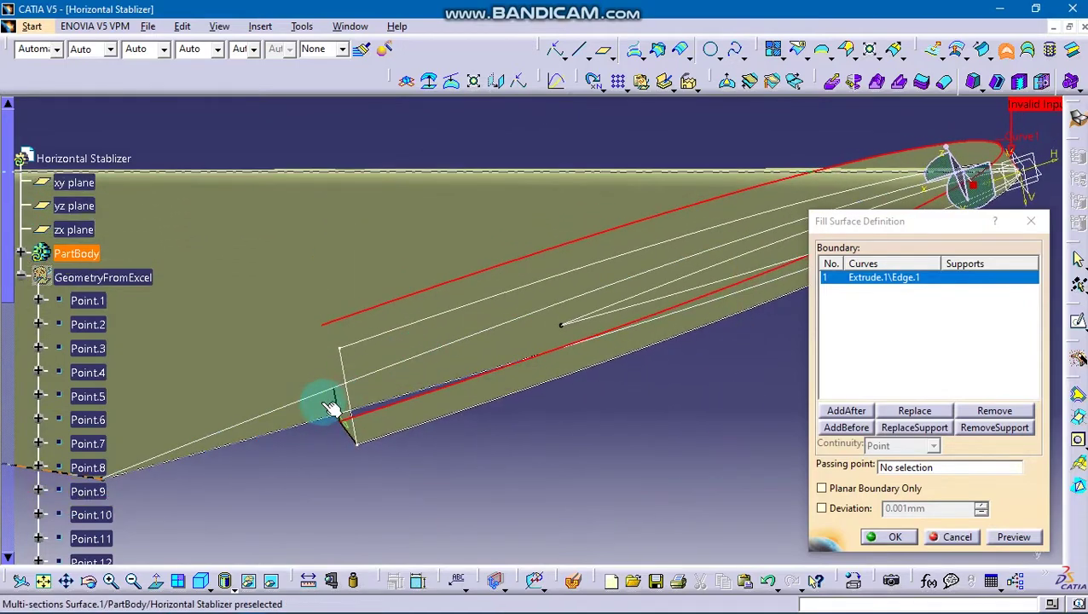
pyautogui.click(348, 402)
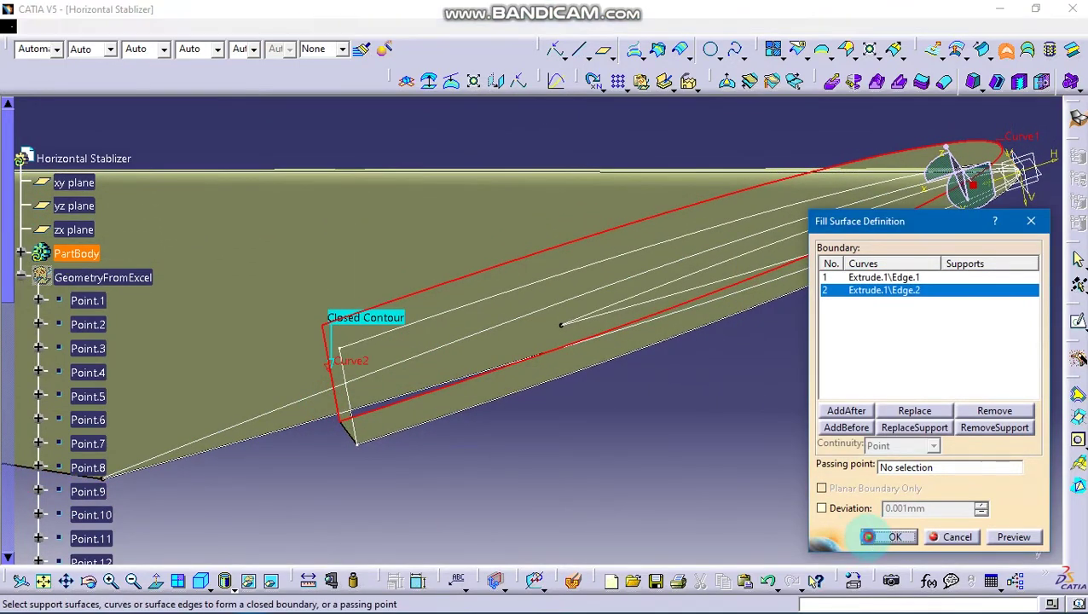
pyautogui.click(870, 539)
pyautogui.moveTo(719, 445)
pyautogui.mouseDown(button='middle')
pyautogui.moveTo(593, 311)
pyautogui.moveTo(456, 260)
pyautogui.moveTo(483, 270)
pyautogui.mouseUp(button='middle')
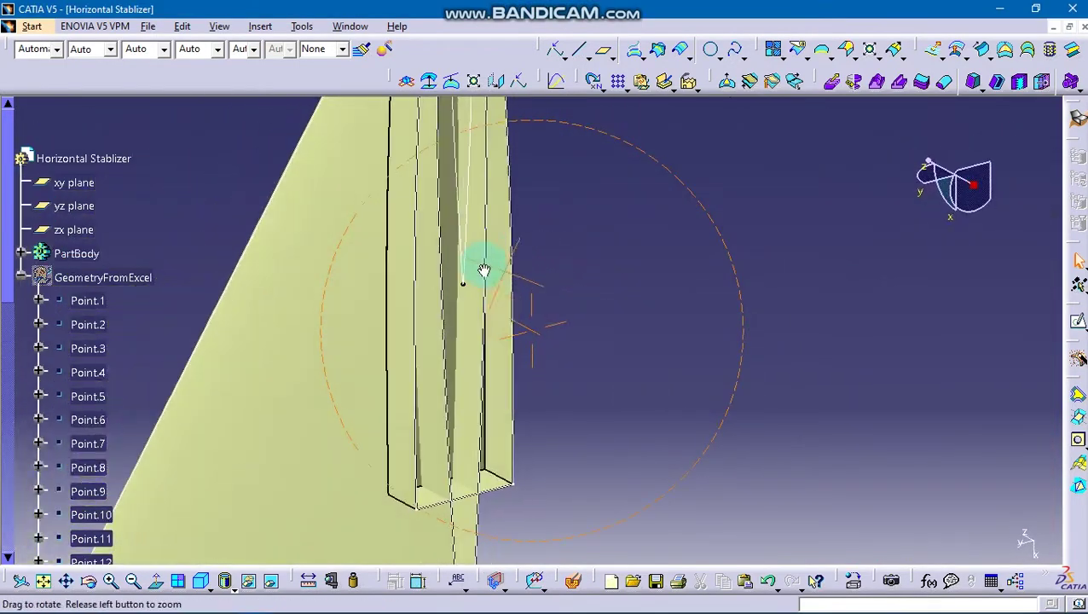
# Create a second fill surface bounded by Sketch.2 to close the stabilizer tip
pyautogui.click(517, 241)
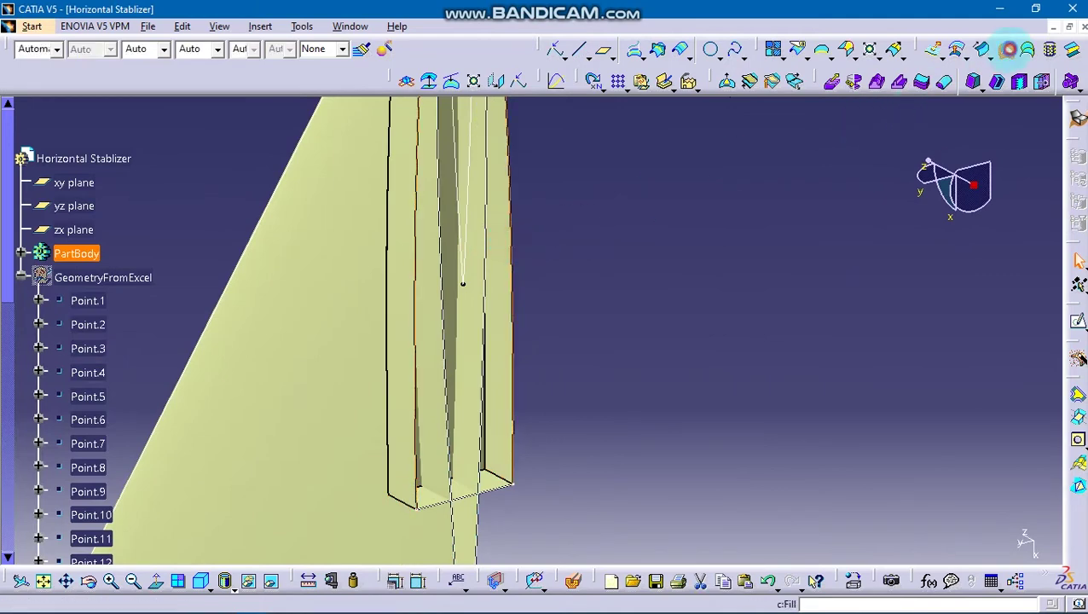
pyautogui.click(1007, 48)
pyautogui.click(495, 488)
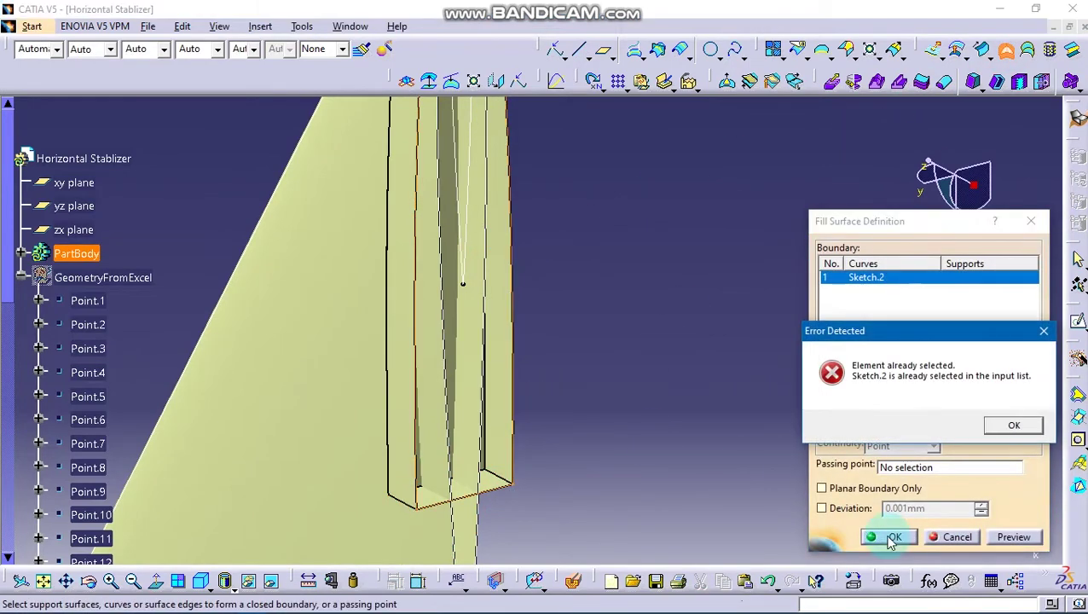
pyautogui.click(1010, 425)
pyautogui.moveTo(670, 259)
pyautogui.mouseDown(button='middle')
pyautogui.moveTo(641, 323)
pyautogui.moveTo(650, 459)
pyautogui.moveTo(326, 275)
pyautogui.moveTo(561, 406)
pyautogui.moveTo(691, 412)
pyautogui.mouseUp(button='middle')
pyautogui.click(895, 536)
pyautogui.moveTo(432, 279)
pyautogui.mouseDown(button='middle')
pyautogui.moveTo(673, 413)
pyautogui.moveTo(728, 369)
pyautogui.moveTo(700, 434)
pyautogui.moveTo(602, 221)
pyautogui.moveTo(505, 311)
pyautogui.moveTo(485, 275)
pyautogui.mouseUp(button='middle')
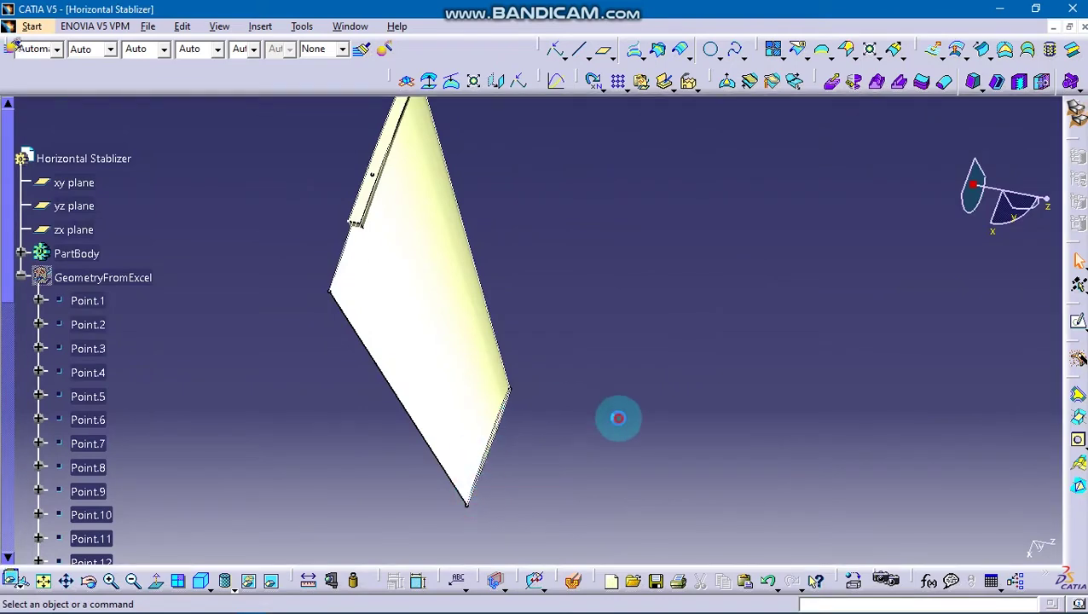
pyautogui.moveTo(617, 418)
pyautogui.mouseDown(button='middle')
pyautogui.moveTo(530, 469)
pyautogui.moveTo(504, 380)
pyautogui.moveTo(466, 342)
pyautogui.moveTo(532, 313)
pyautogui.moveTo(509, 326)
pyautogui.mouseUp(button='middle')
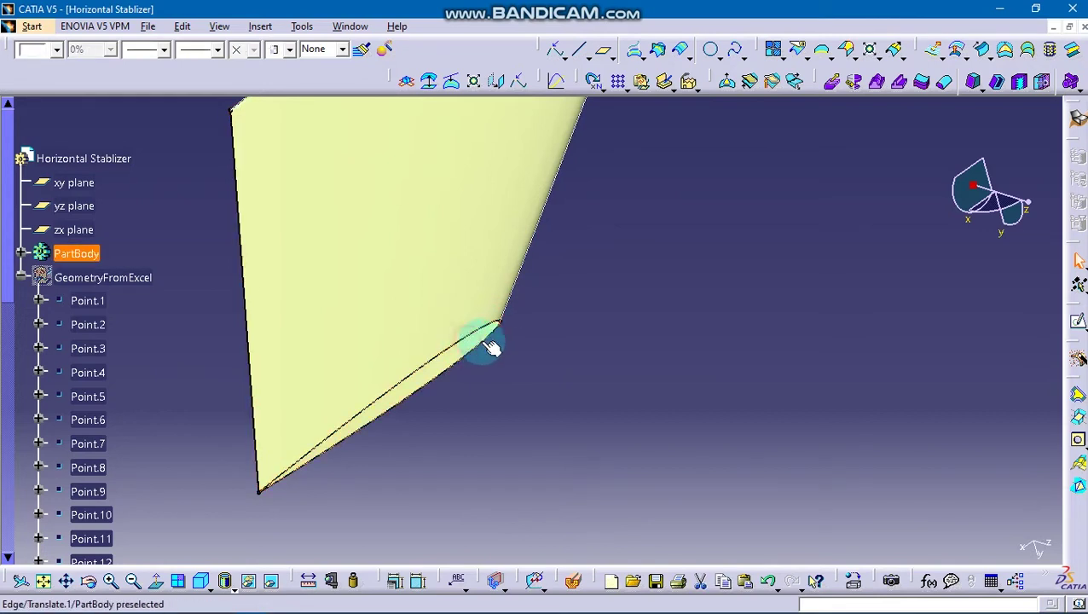
# Create a plane parallel to the xy plane through the Translate.1 pointed end vertex
pyautogui.moveTo(566, 279)
pyautogui.mouseDown(button='middle')
pyautogui.moveTo(614, 281)
pyautogui.moveTo(631, 364)
pyautogui.moveTo(590, 281)
pyautogui.moveTo(625, 275)
pyautogui.moveTo(608, 262)
pyautogui.moveTo(568, 284)
pyautogui.mouseUp(button='middle')
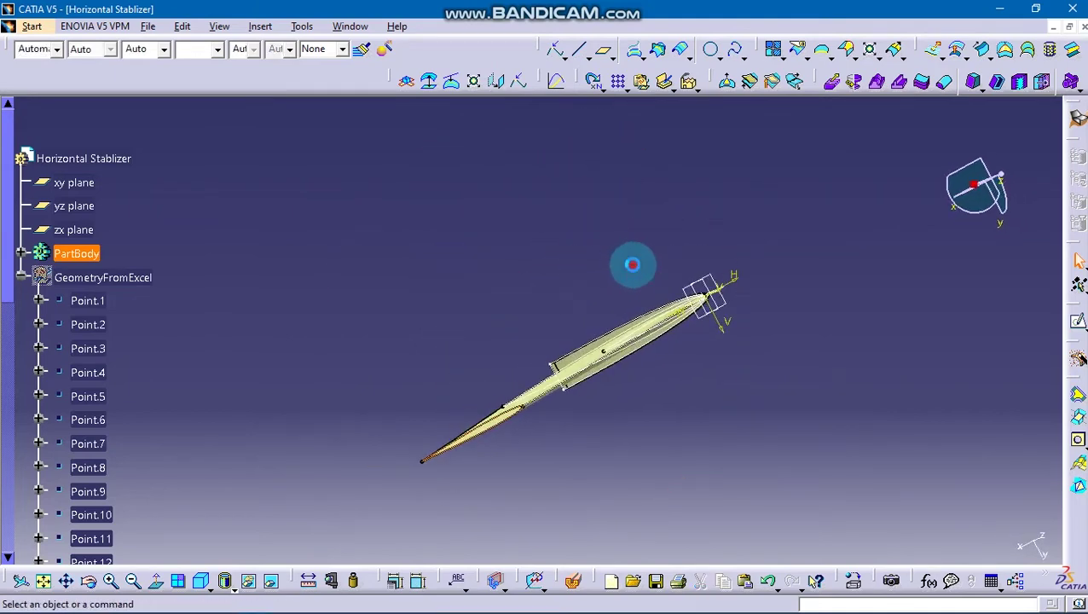
pyautogui.click(604, 49)
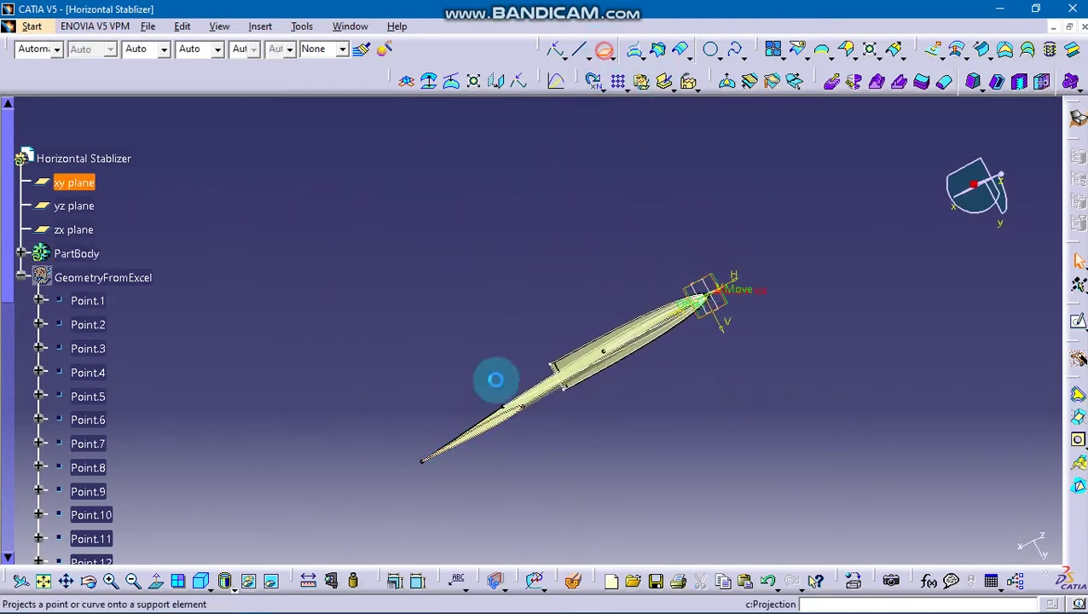
pyautogui.click(434, 466)
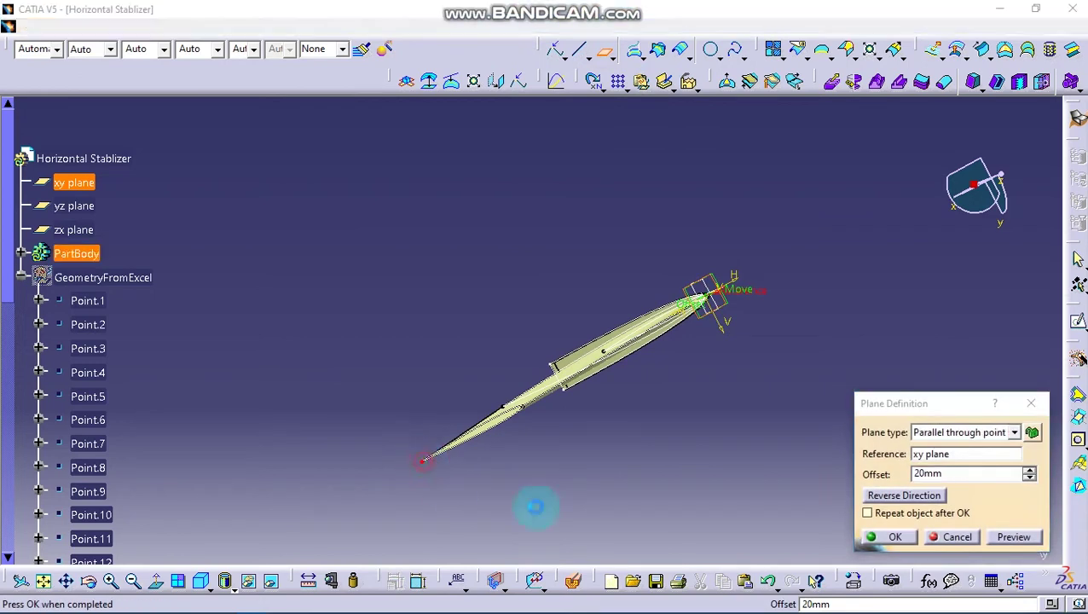
pyautogui.click(883, 537)
pyautogui.doubleClick(425, 440)
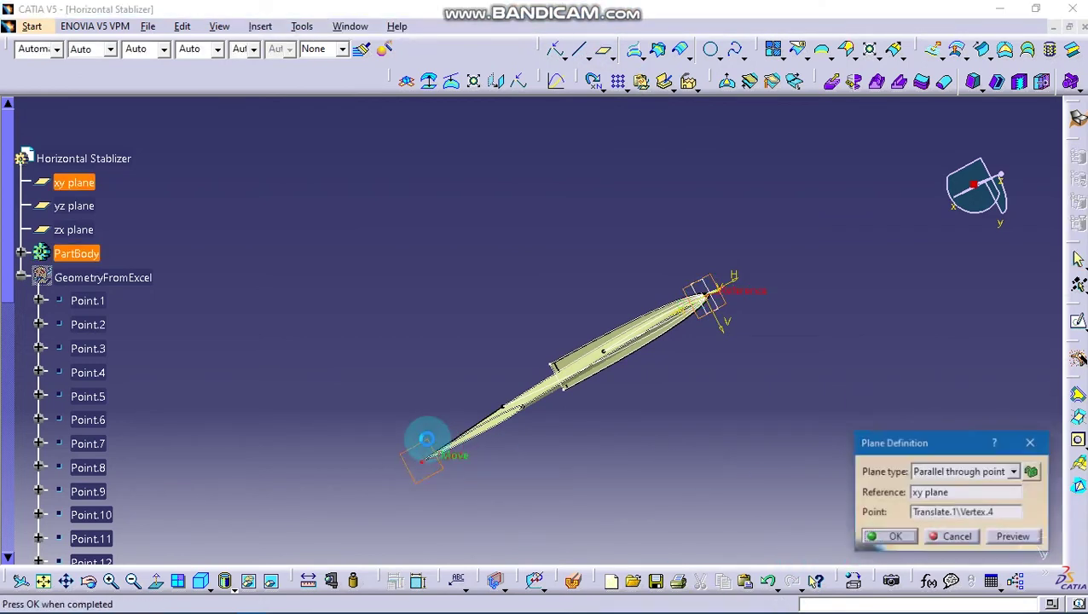
pyautogui.click(1030, 442)
pyautogui.moveTo(582, 452)
pyautogui.mouseDown(button='middle')
pyautogui.moveTo(583, 359)
pyautogui.moveTo(559, 296)
pyautogui.moveTo(522, 417)
pyautogui.moveTo(573, 388)
pyautogui.moveTo(535, 454)
pyautogui.moveTo(552, 408)
pyautogui.moveTo(603, 426)
pyautogui.mouseUp(button='middle')
# Try a fill on the Translate.1 edge at the pointed end, then cancel the unclosed fill
pyautogui.click(662, 316)
pyautogui.click(1007, 53)
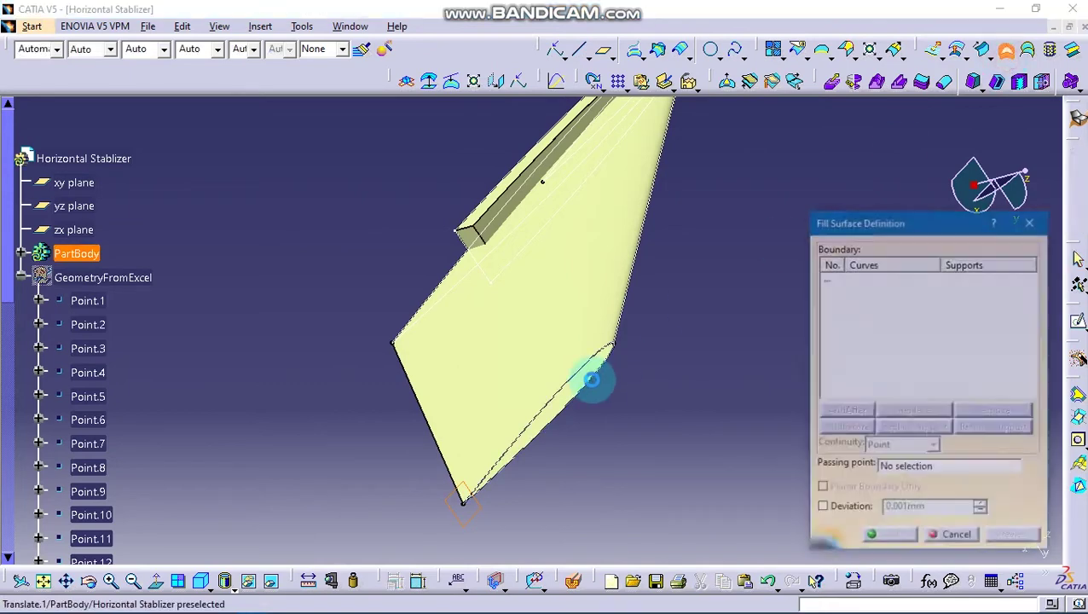
pyautogui.click(465, 495)
pyautogui.moveTo(547, 443)
pyautogui.keyDown('ctrl'); pyautogui.mouseDown(button='middle')
pyautogui.moveTo(396, 413)
pyautogui.moveTo(359, 261)
pyautogui.moveTo(455, 377)
pyautogui.moveTo(284, 449)
pyautogui.moveTo(441, 355)
pyautogui.mouseUp(button='middle'); pyautogui.keyUp('ctrl')
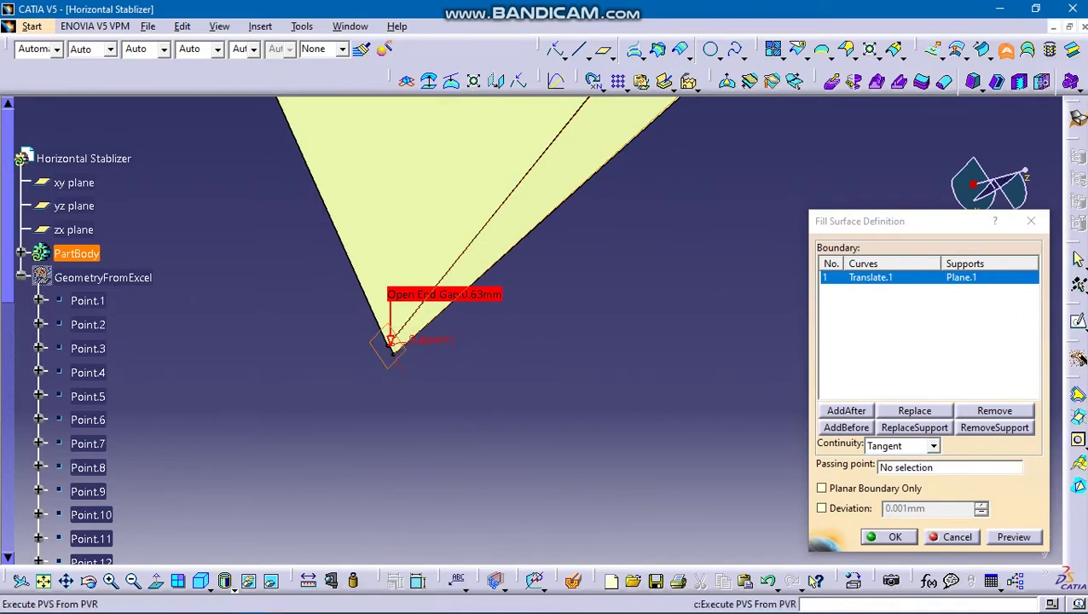
pyautogui.click(1045, 226)
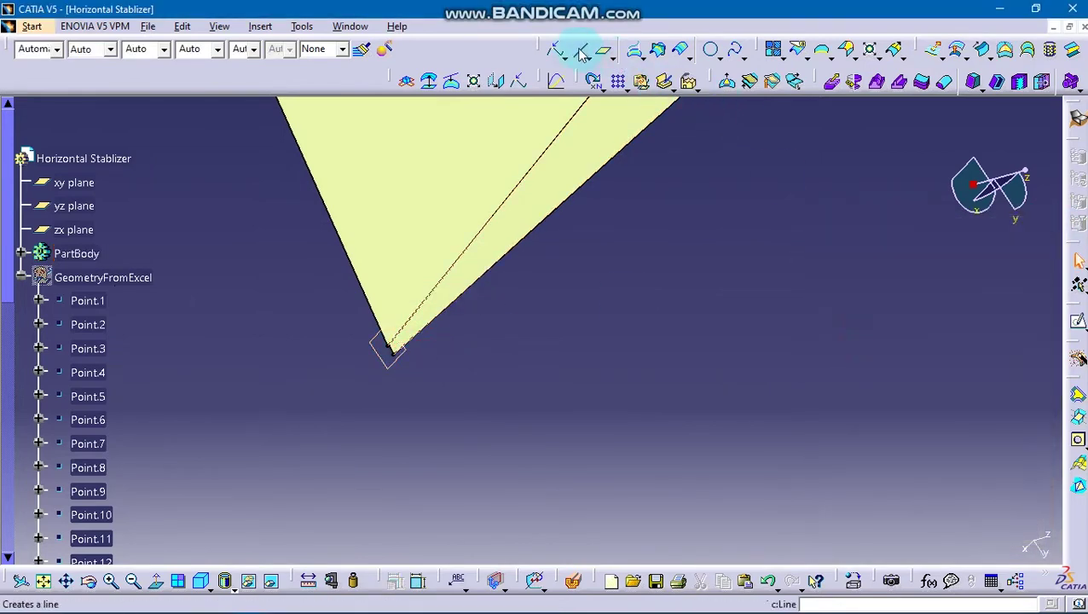
# Draw a point-to-point line between the Translate.1 end vertices at the tip
pyautogui.click(581, 53)
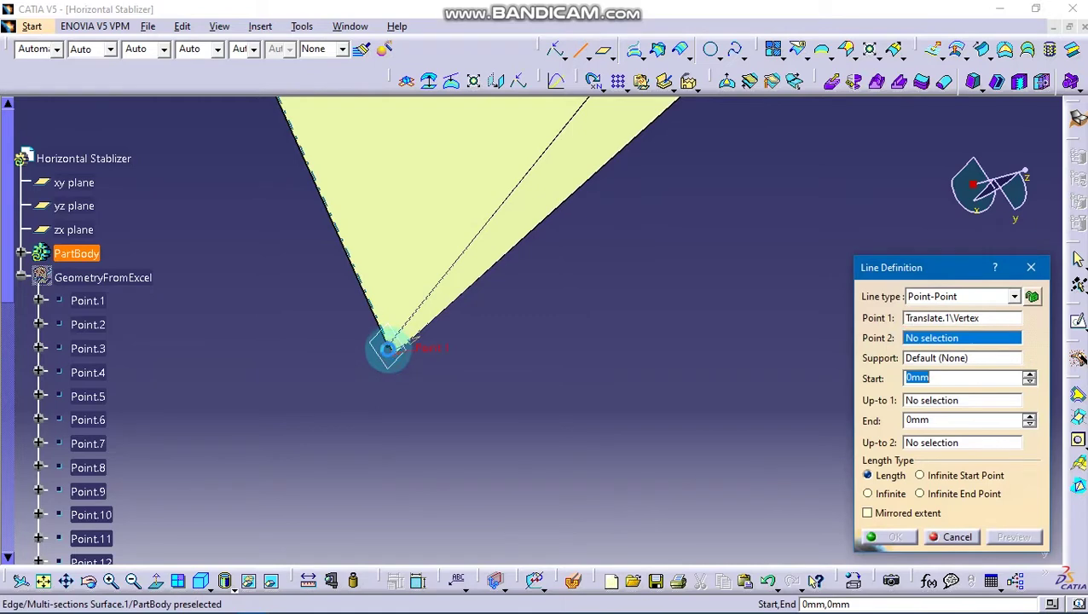
pyautogui.click(395, 350)
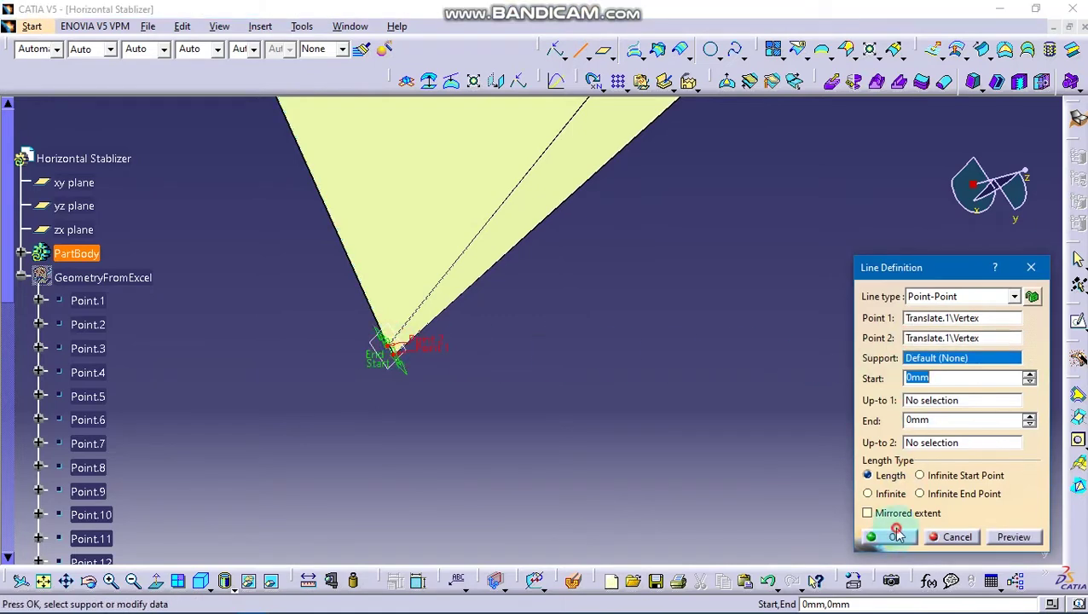
pyautogui.click(896, 534)
# Fill the pointed end using Translate.1 and the new Line.2 as boundaries
pyautogui.click(1008, 51)
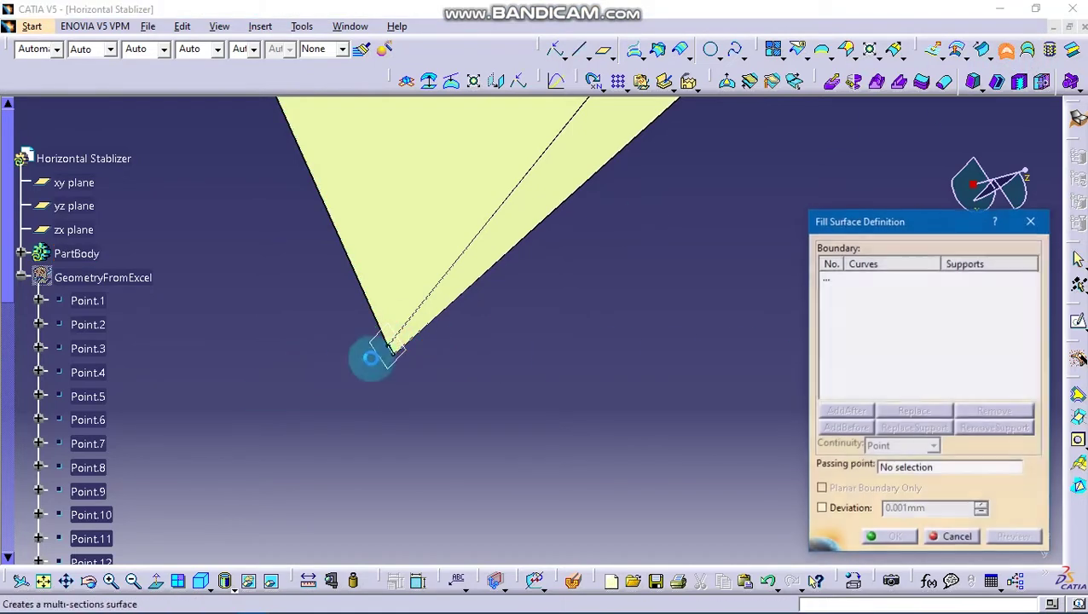
pyautogui.click(374, 350)
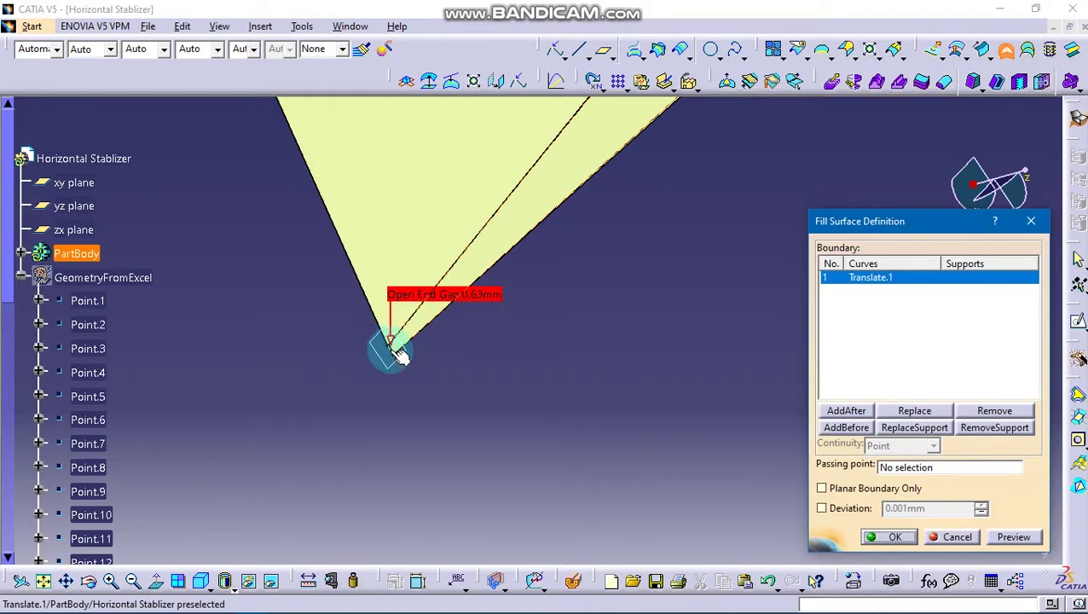
pyautogui.click(398, 352)
pyautogui.click(878, 539)
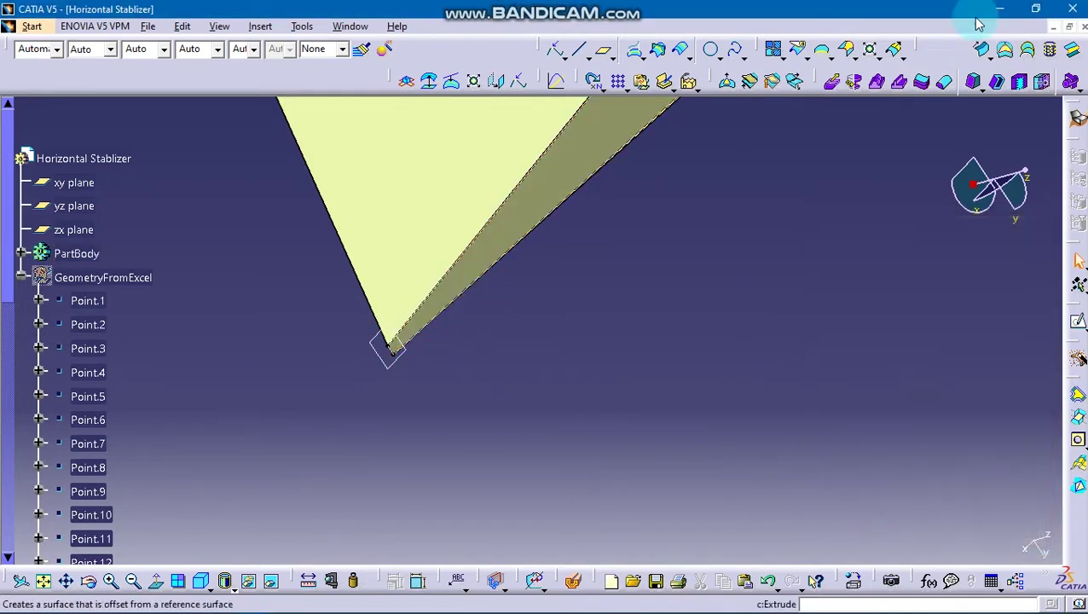
pyautogui.moveTo(690, 193); pyautogui.dragTo(731, 467, button='middle')
pyautogui.moveTo(699, 238)
pyautogui.mouseDown(button='middle')
pyautogui.moveTo(685, 345)
pyautogui.moveTo(646, 327)
pyautogui.moveTo(535, 357)
pyautogui.mouseUp(button='middle')
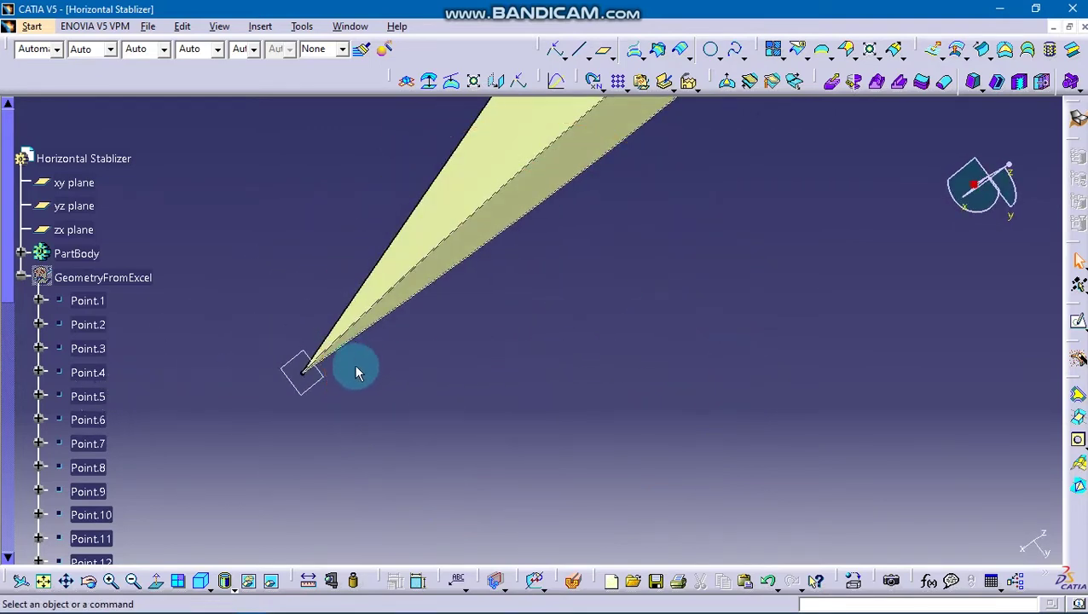
pyautogui.click(331, 380)
# Open a sketch on the xy plane and zoom into the airfoil tip profile, trying then cancelling an offset
pyautogui.moveTo(287, 252); pyautogui.dragTo(415, 430, button='middle')
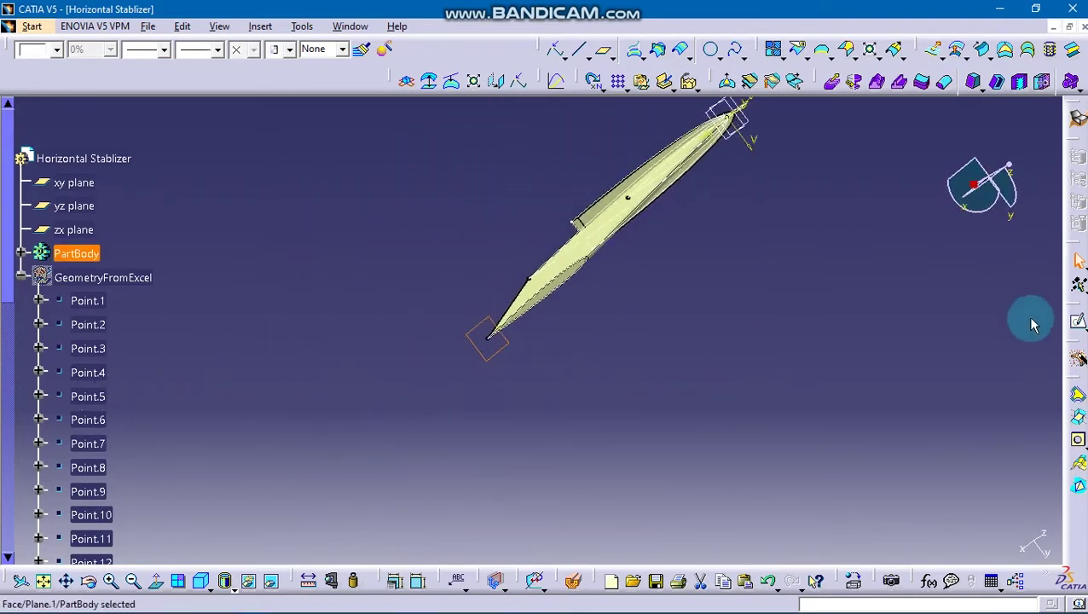
pyautogui.click(1078, 323)
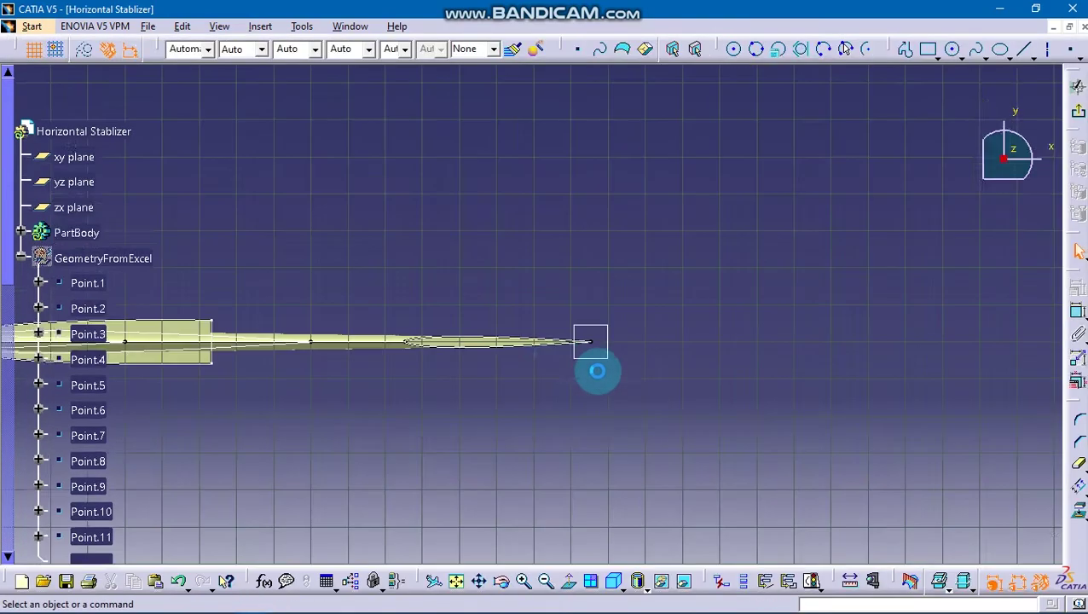
pyautogui.moveTo(593, 419)
pyautogui.mouseDown(button='middle')
pyautogui.moveTo(573, 386)
pyautogui.moveTo(619, 381)
pyautogui.moveTo(568, 291)
pyautogui.moveTo(772, 240)
pyautogui.mouseUp(button='middle')
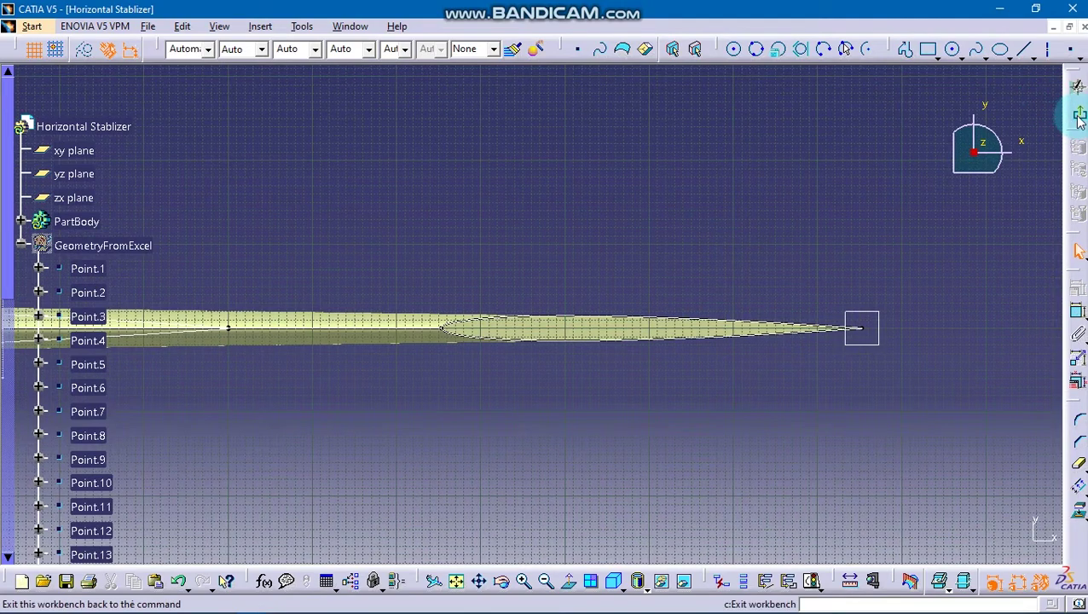
pyautogui.moveTo(661, 290); pyautogui.dragTo(721, 262, button='middle')
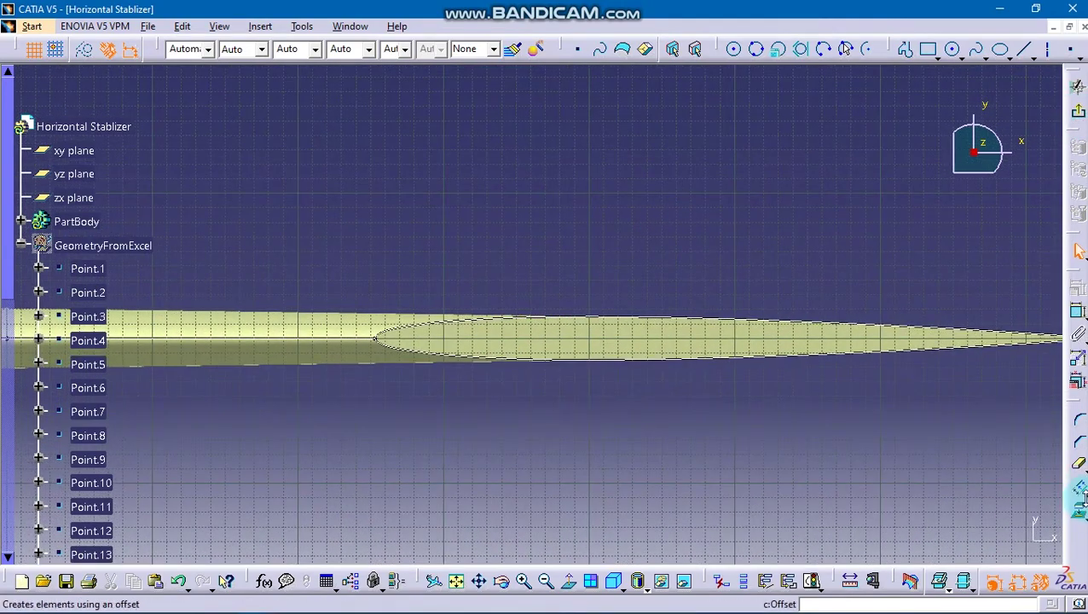
pyautogui.click(668, 319)
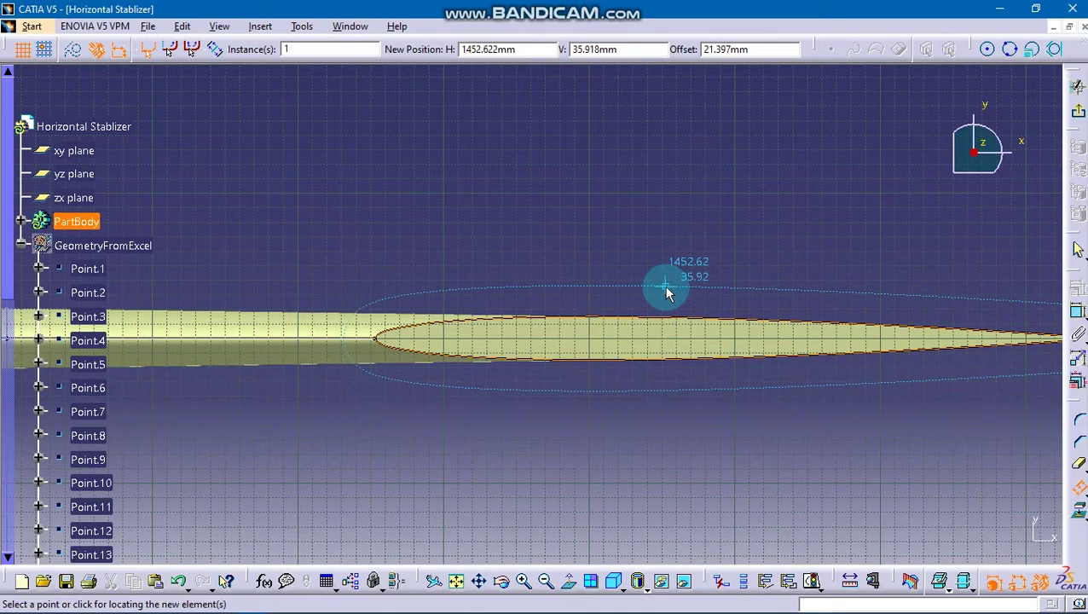
pyautogui.click(687, 267)
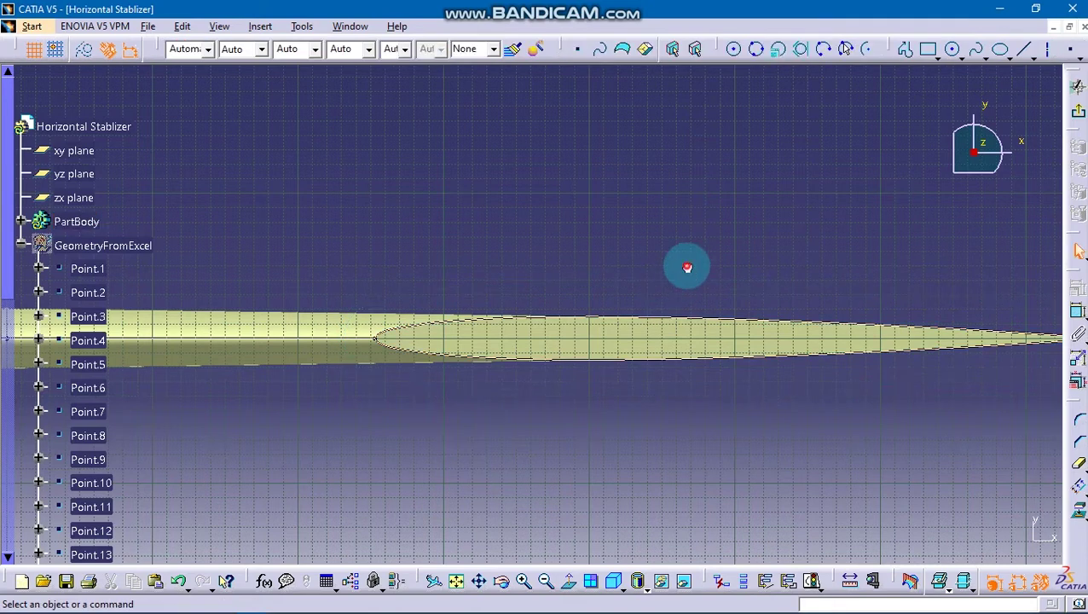
# Sketch a spline from the airfoil's front point, arching high above it, to just past the trailing edge
pyautogui.click(978, 56)
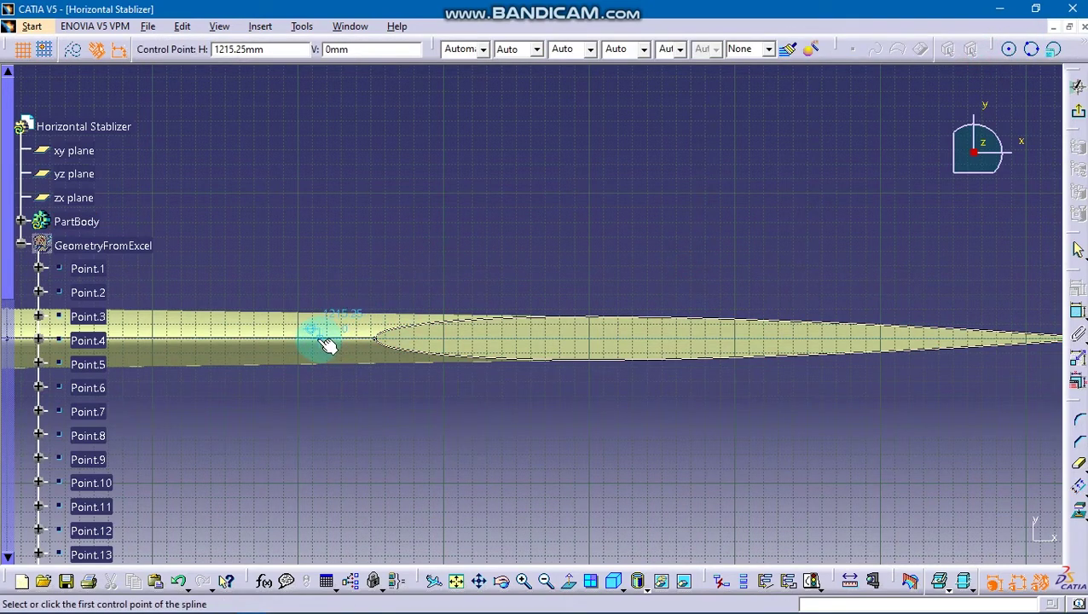
pyautogui.click(288, 335)
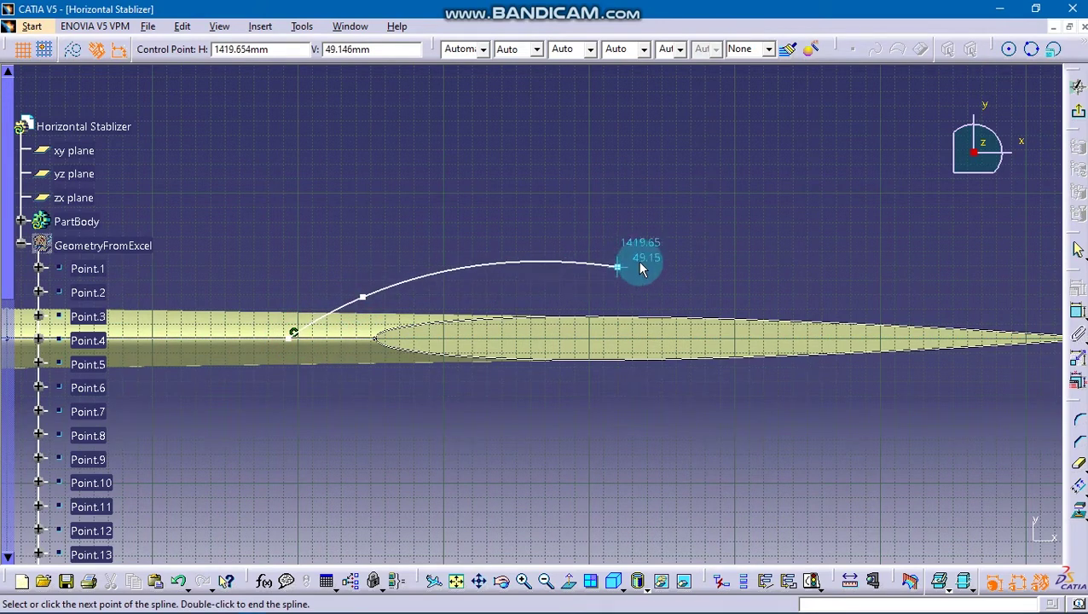
pyautogui.click(775, 269)
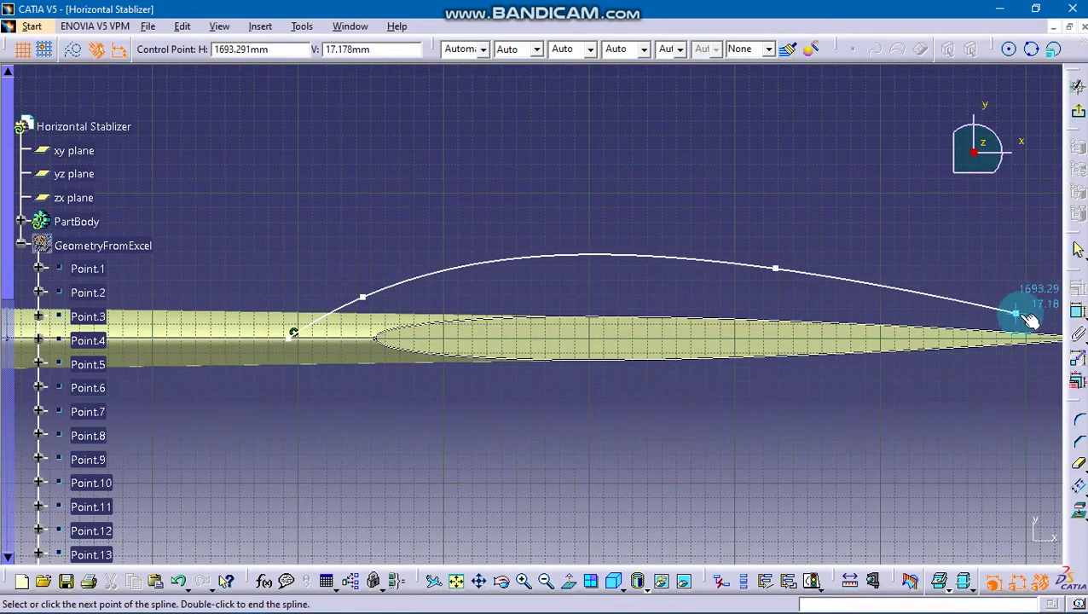
pyautogui.moveTo(1030, 322); pyautogui.dragTo(892, 334, button='middle')
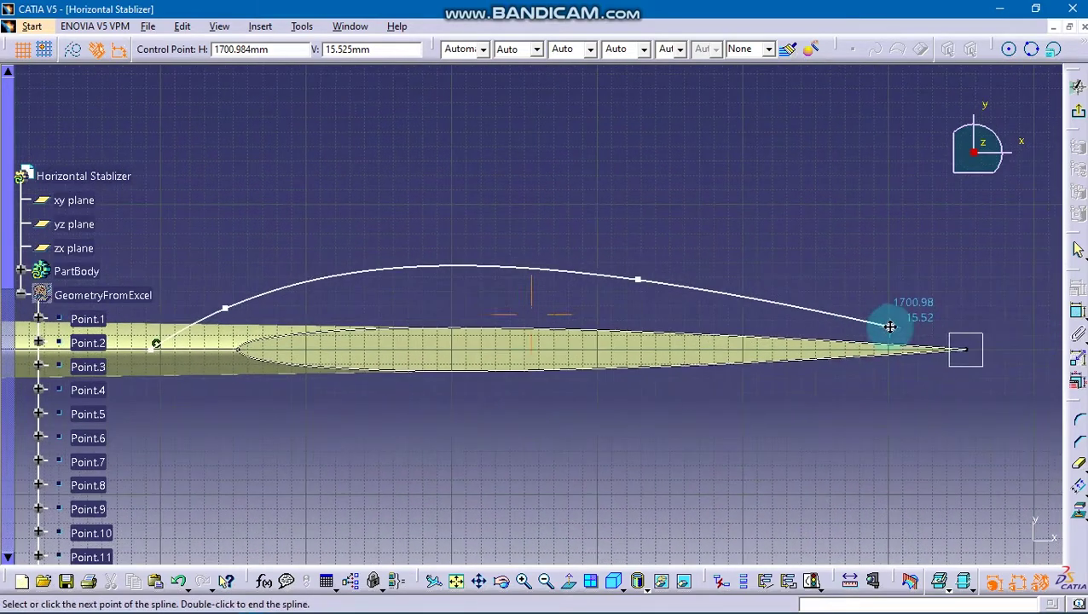
pyautogui.click(1030, 349)
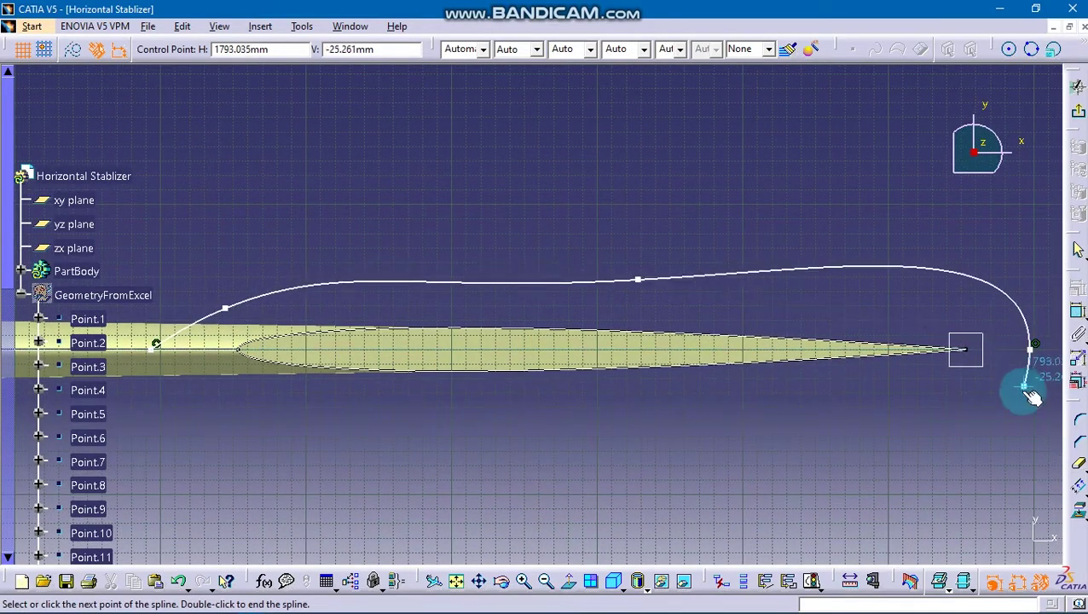
pyautogui.press('Escape')
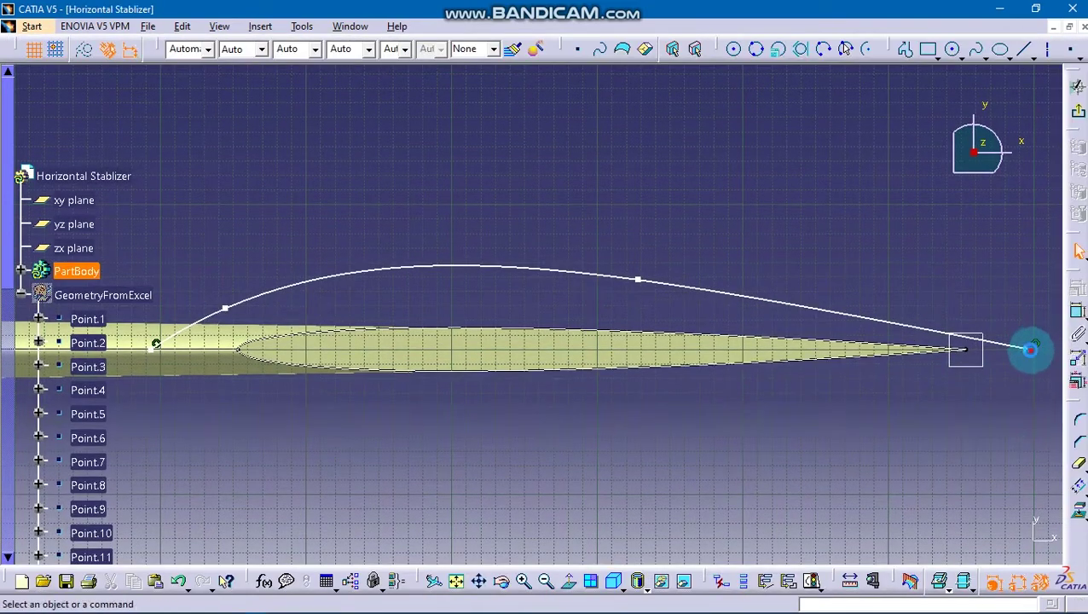
pyautogui.moveTo(1031, 349); pyautogui.dragTo(987, 342)
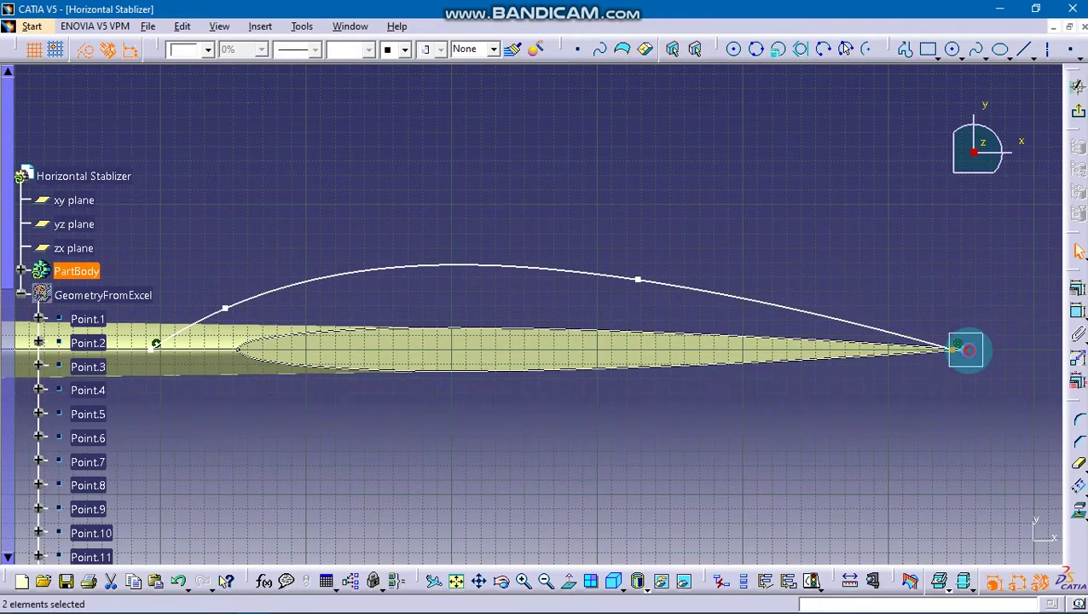
# Drag the spline end onto the trailing edge and constrain it to the edge point with a 0 mm offset
pyautogui.moveTo(1021, 377)
pyautogui.mouseDown(button='middle')
pyautogui.moveTo(371, 307)
pyautogui.moveTo(522, 340)
pyautogui.moveTo(272, 238)
pyautogui.moveTo(571, 335)
pyautogui.moveTo(438, 331)
pyautogui.mouseUp(button='middle')
pyautogui.moveTo(446, 326); pyautogui.dragTo(744, 327)
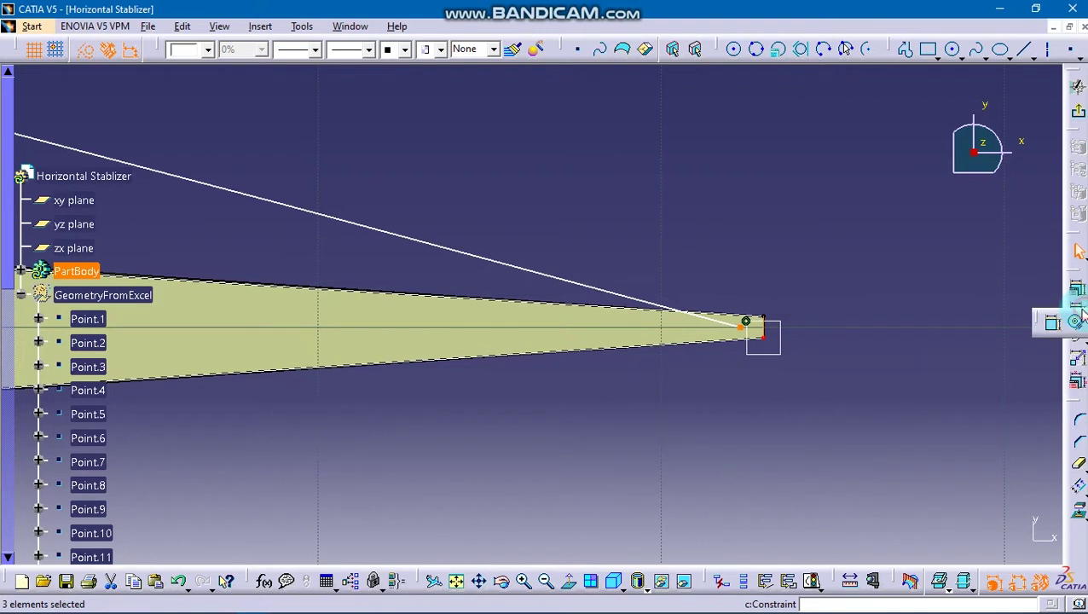
pyautogui.click(750, 239)
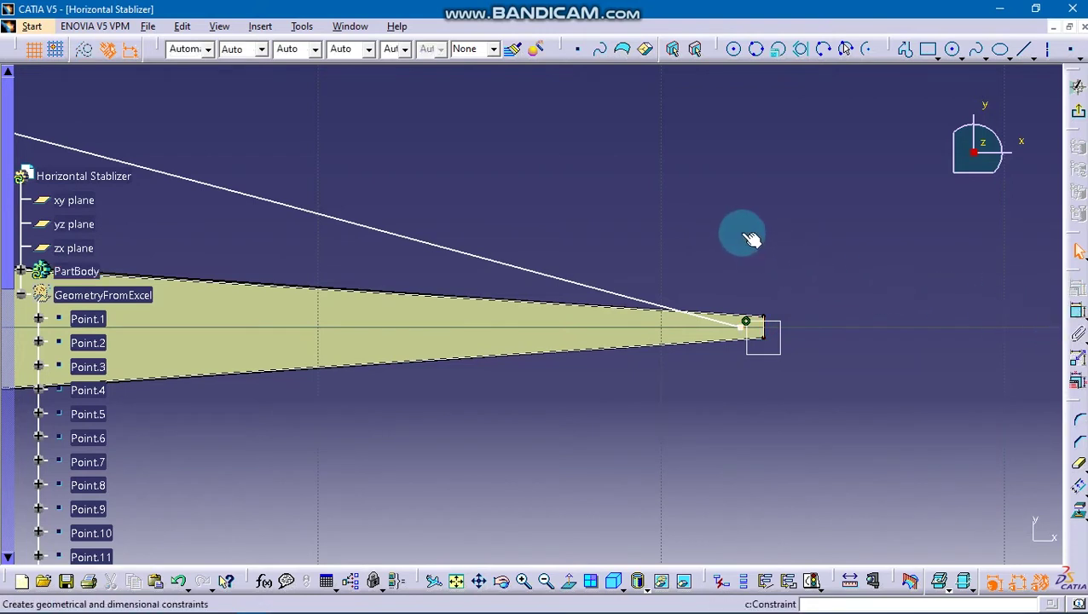
pyautogui.click(752, 329)
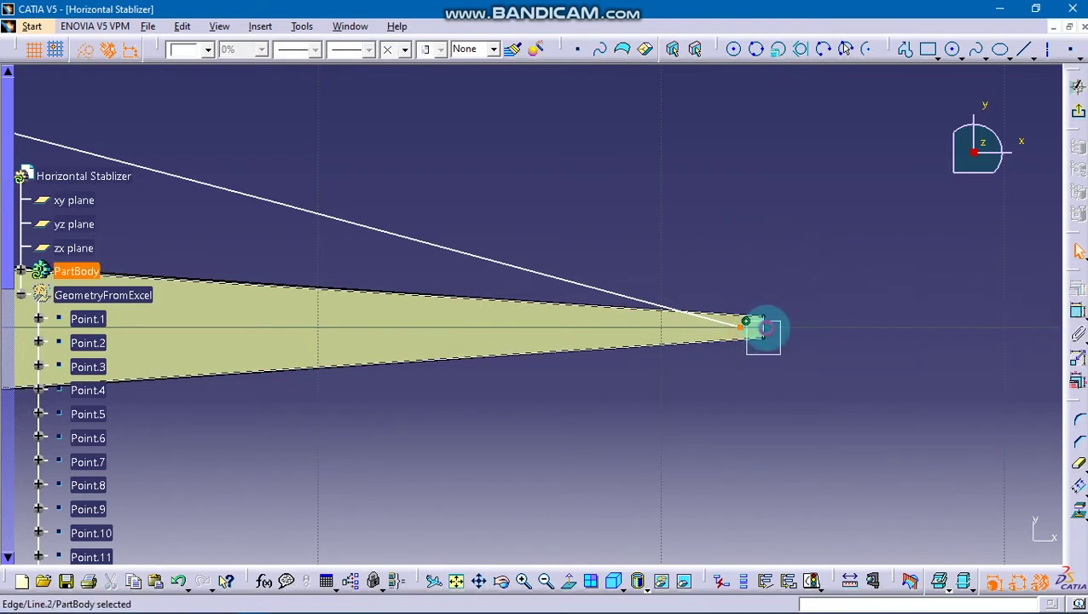
pyautogui.click(1079, 314)
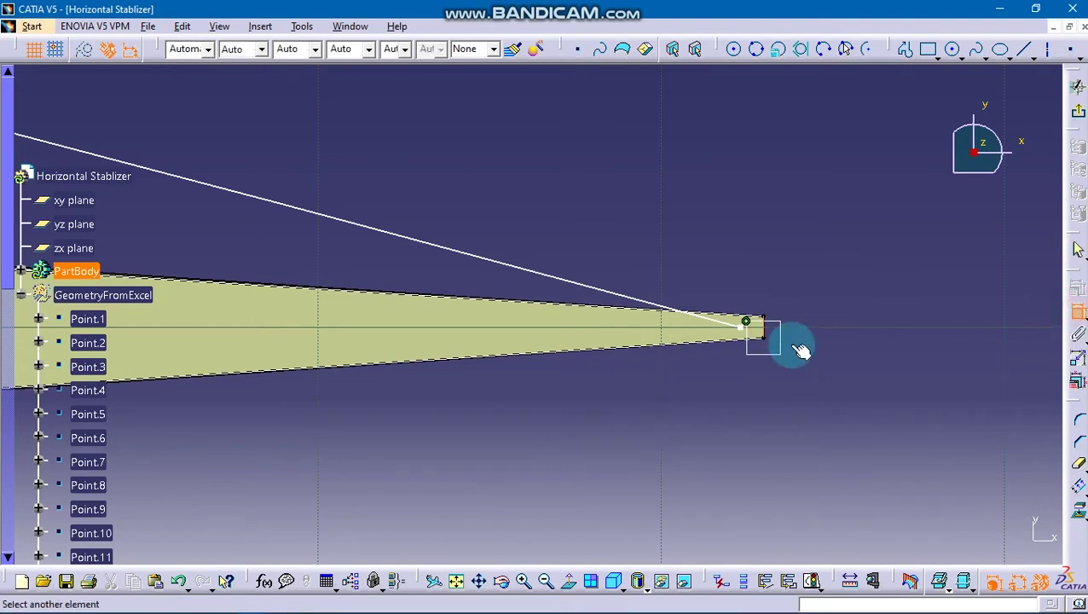
pyautogui.click(753, 330)
pyautogui.click(748, 219)
pyautogui.doubleClick(749, 219)
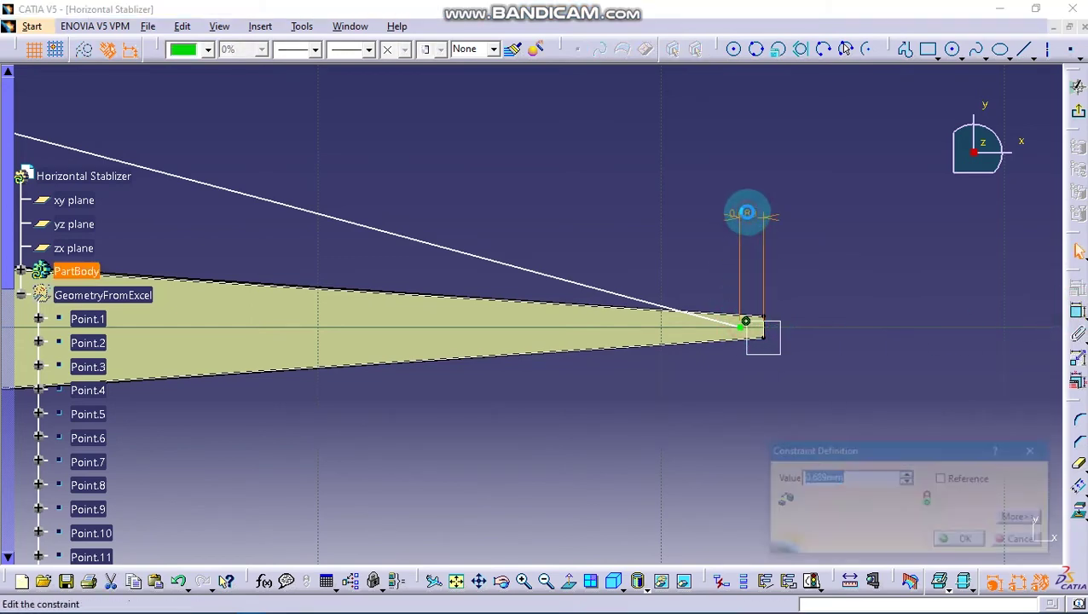
pyautogui.write('0')
pyautogui.press('Return')
pyautogui.moveTo(625, 134)
pyautogui.keyDown('ctrl'); pyautogui.mouseDown(button='middle')
pyautogui.moveTo(592, 530)
pyautogui.moveTo(856, 456)
pyautogui.moveTo(838, 316)
pyautogui.moveTo(446, 195)
pyautogui.moveTo(542, 274)
pyautogui.mouseUp(button='middle'); pyautogui.keyUp('ctrl')
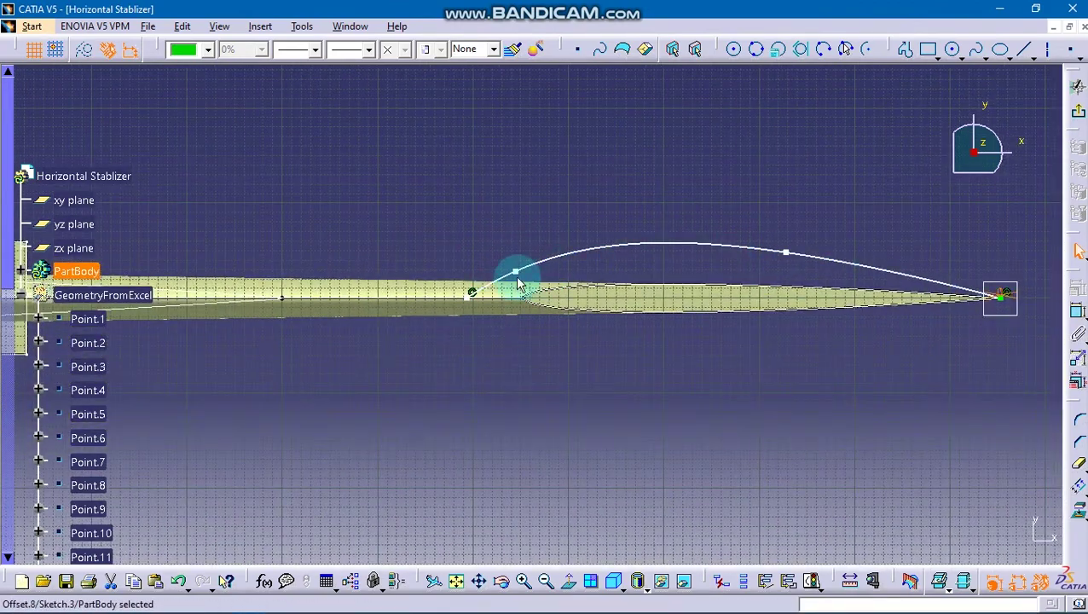
# Drag three spline control points to lower and smooth the arc over the airfoil
pyautogui.moveTo(516, 273); pyautogui.dragTo(544, 255)
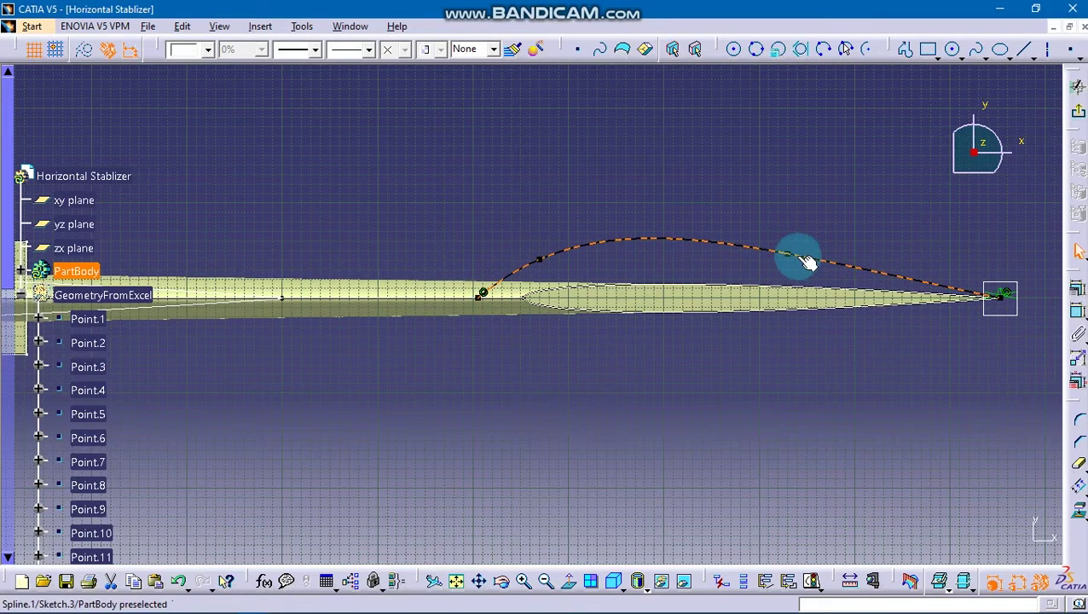
pyautogui.moveTo(787, 255); pyautogui.dragTo(723, 260)
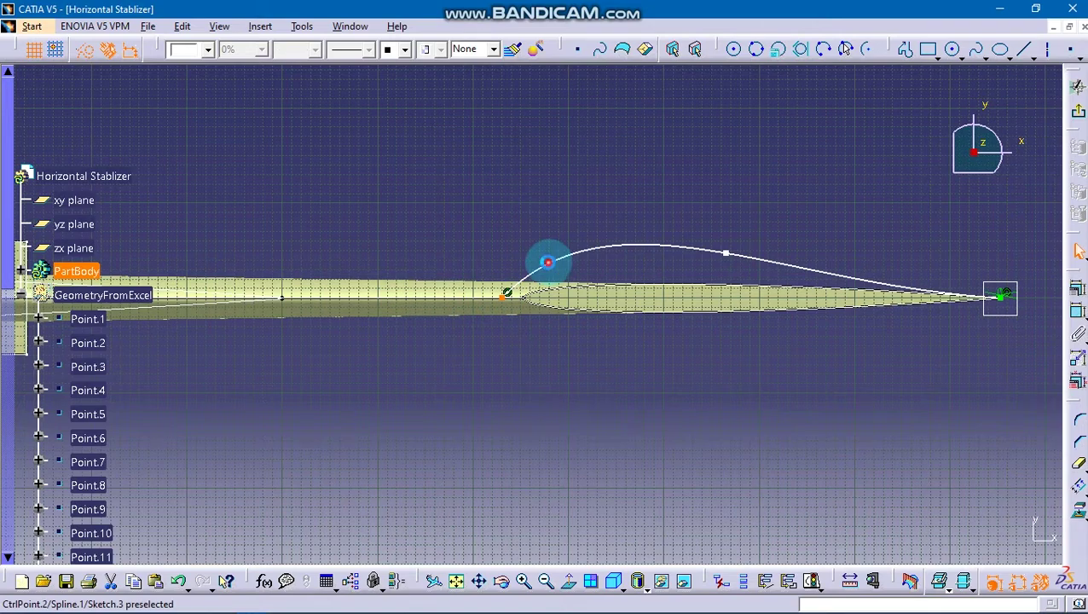
pyautogui.moveTo(547, 261); pyautogui.dragTo(559, 267)
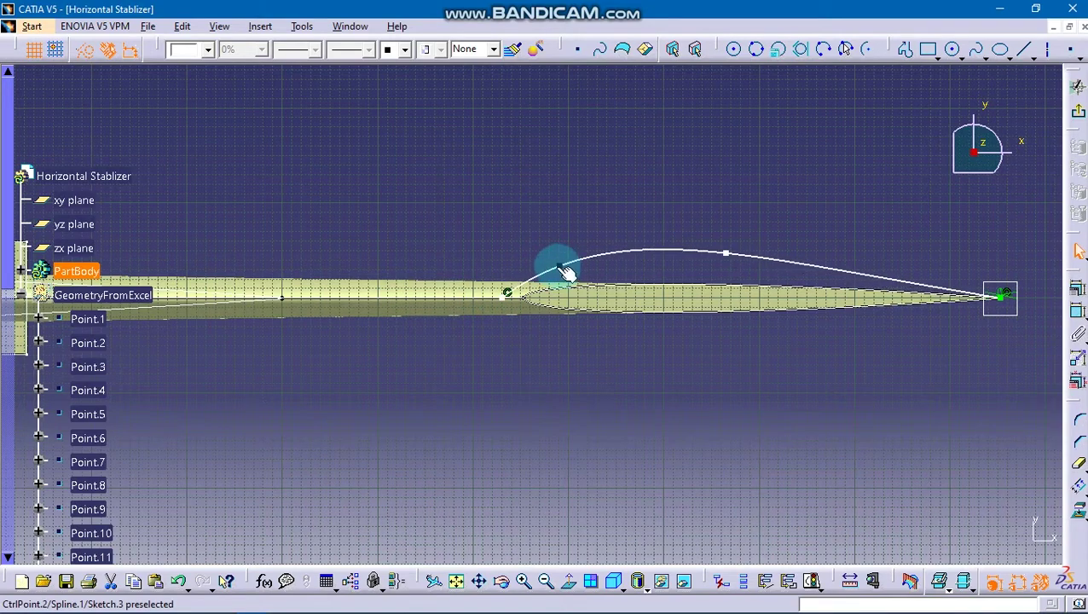
pyautogui.click(508, 295)
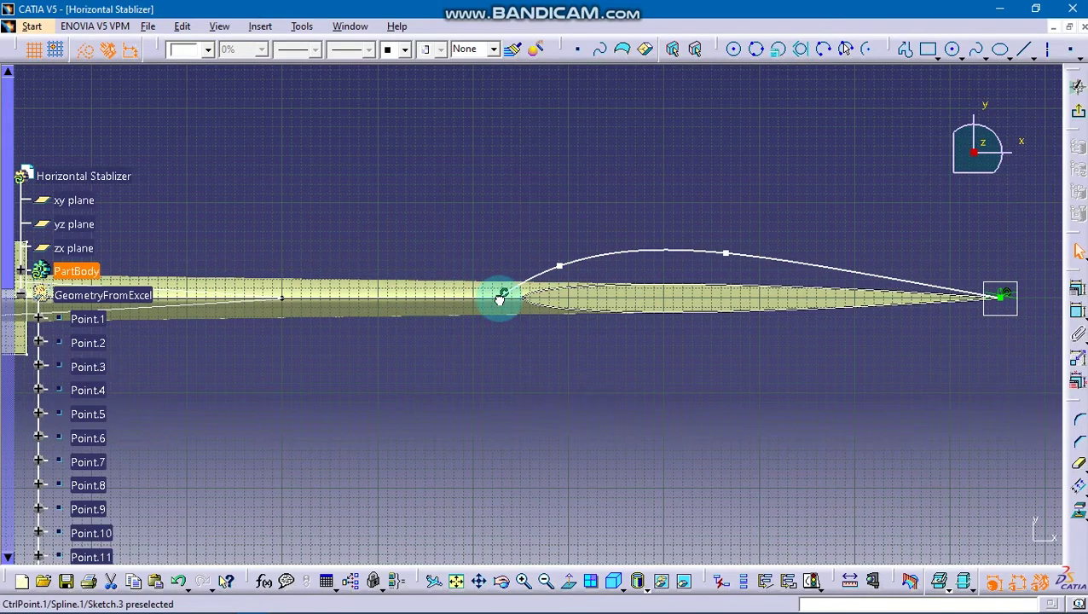
# Exit the sketch and rotate the 3D view toward the wing tip
pyautogui.click(1078, 86)
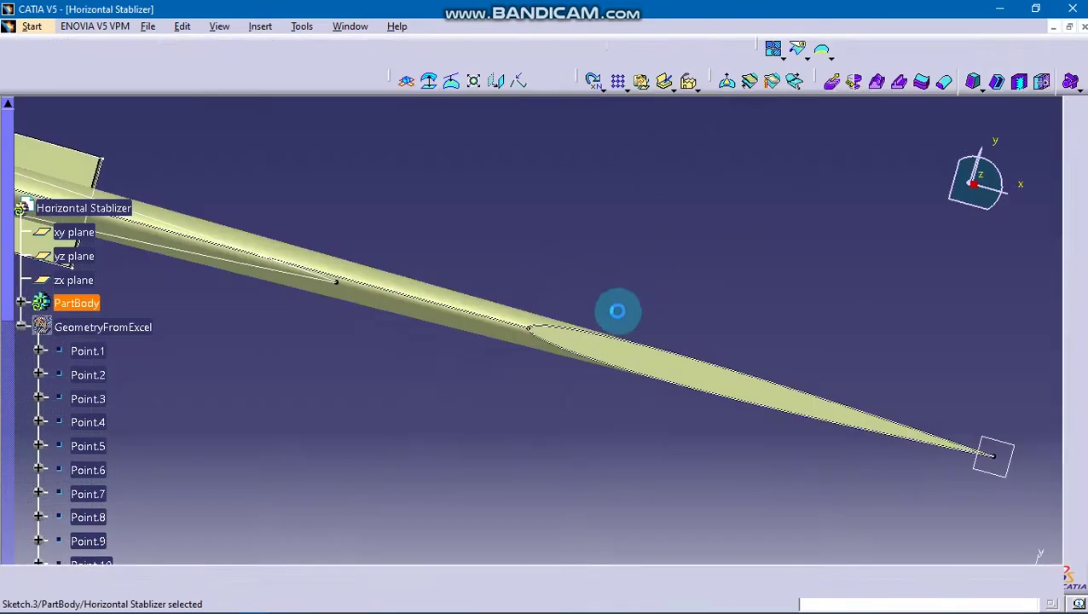
pyautogui.doubleClick(617, 311)
pyautogui.moveTo(622, 376)
pyautogui.mouseDown(button='middle')
pyautogui.moveTo(700, 372)
pyautogui.moveTo(716, 397)
pyautogui.mouseUp(button='middle')
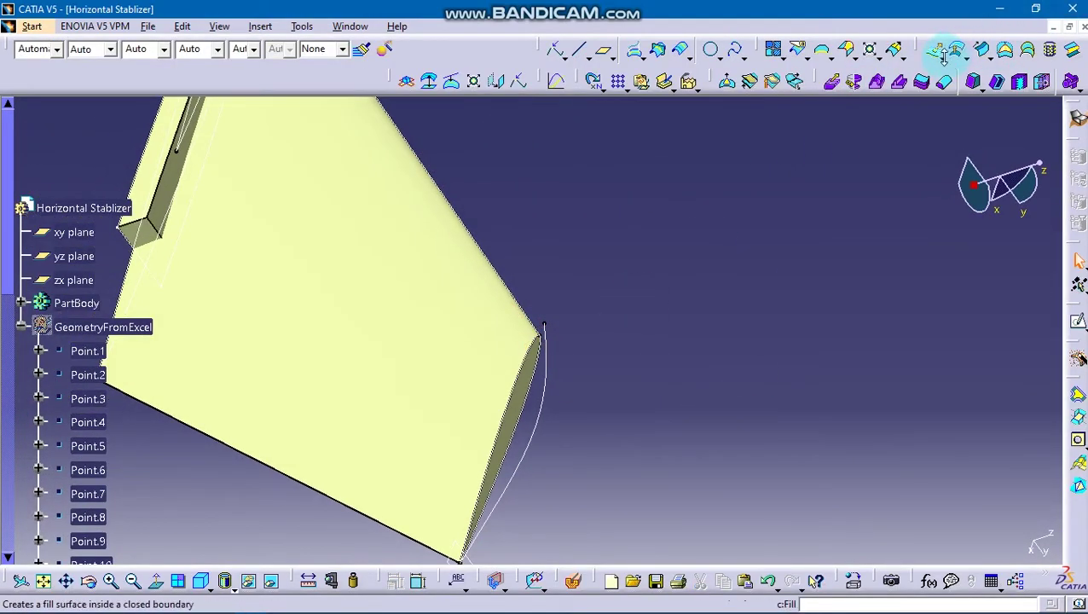
# Start a revolution surface with Sketch.3 as profile, then cancel it
pyautogui.click(945, 54)
pyautogui.click(955, 118)
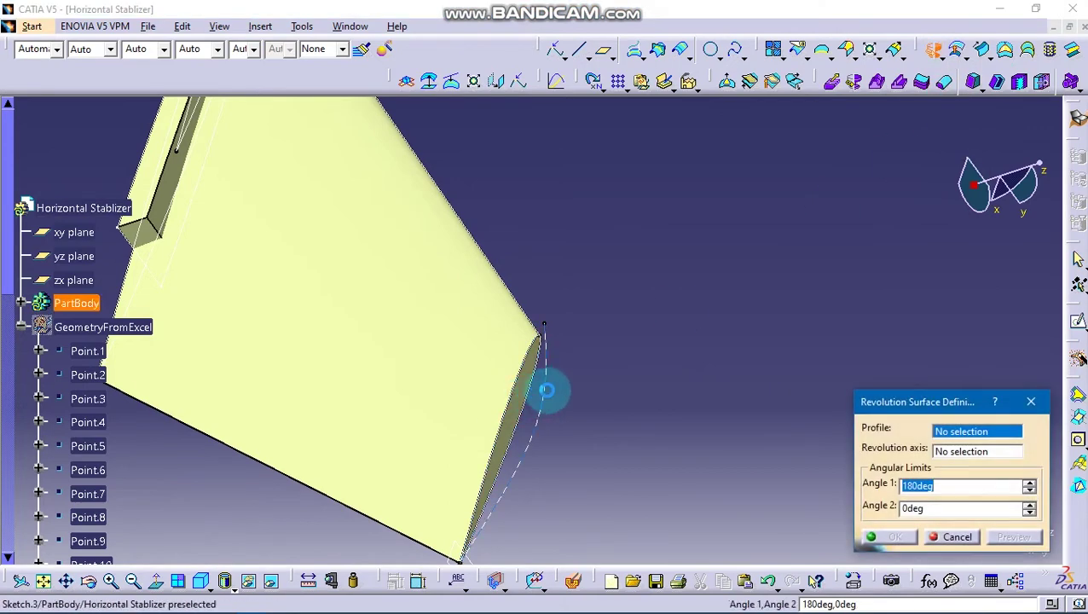
pyautogui.click(543, 388)
pyautogui.moveTo(580, 373)
pyautogui.mouseDown(button='middle')
pyautogui.moveTo(546, 323)
pyautogui.moveTo(564, 314)
pyautogui.moveTo(566, 211)
pyautogui.mouseUp(button='middle')
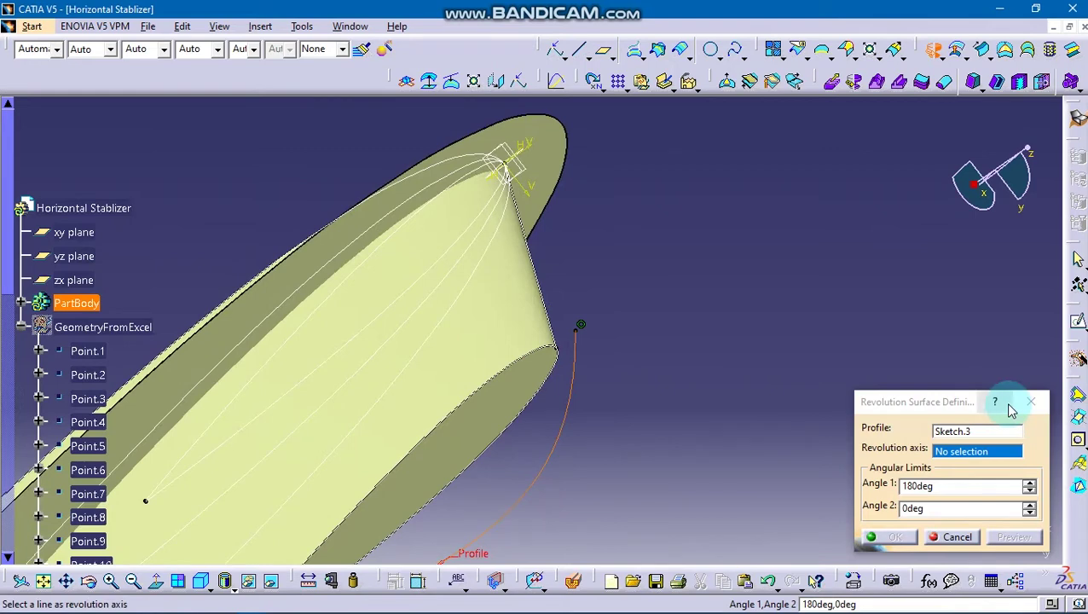
pyautogui.click(1028, 401)
# Open a new sketch on the plane holding the airfoil profile
pyautogui.moveTo(709, 438)
pyautogui.mouseDown(button='middle')
pyautogui.moveTo(736, 299)
pyautogui.moveTo(645, 437)
pyautogui.mouseUp(button='middle')
pyautogui.click(381, 454)
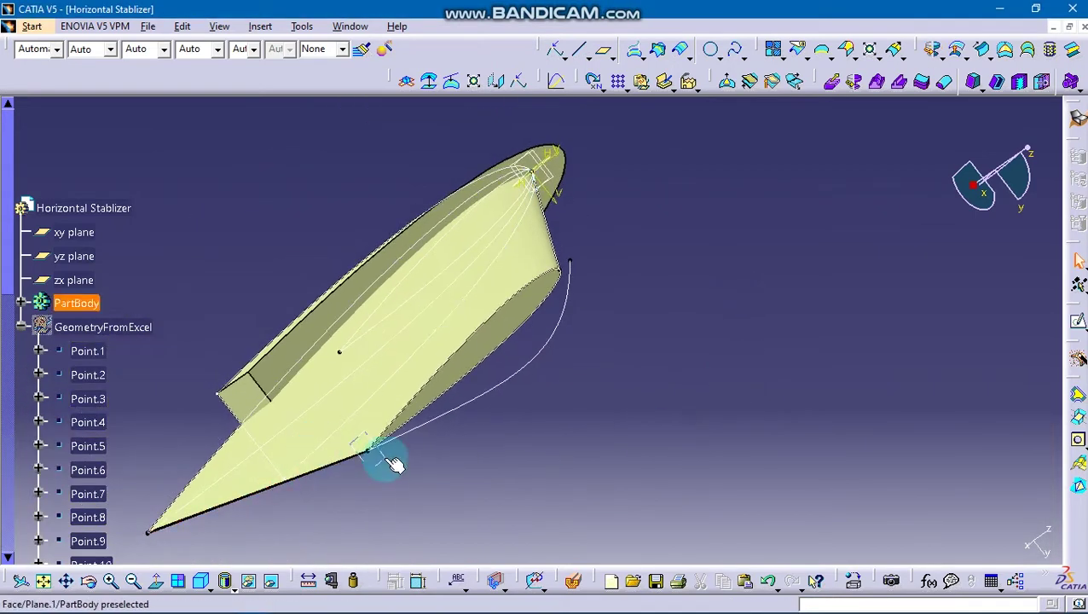
pyautogui.click(1076, 326)
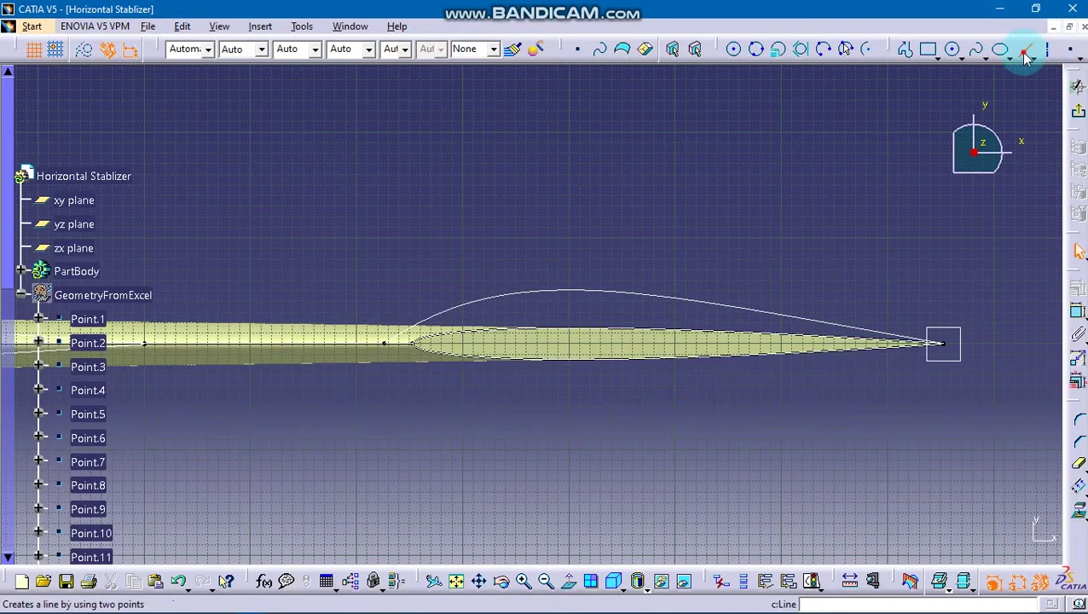
# Draw an axis line from the airfoil's front point to past the trailing edge, then exit the sketch
pyautogui.click(1026, 53)
pyautogui.click(388, 342)
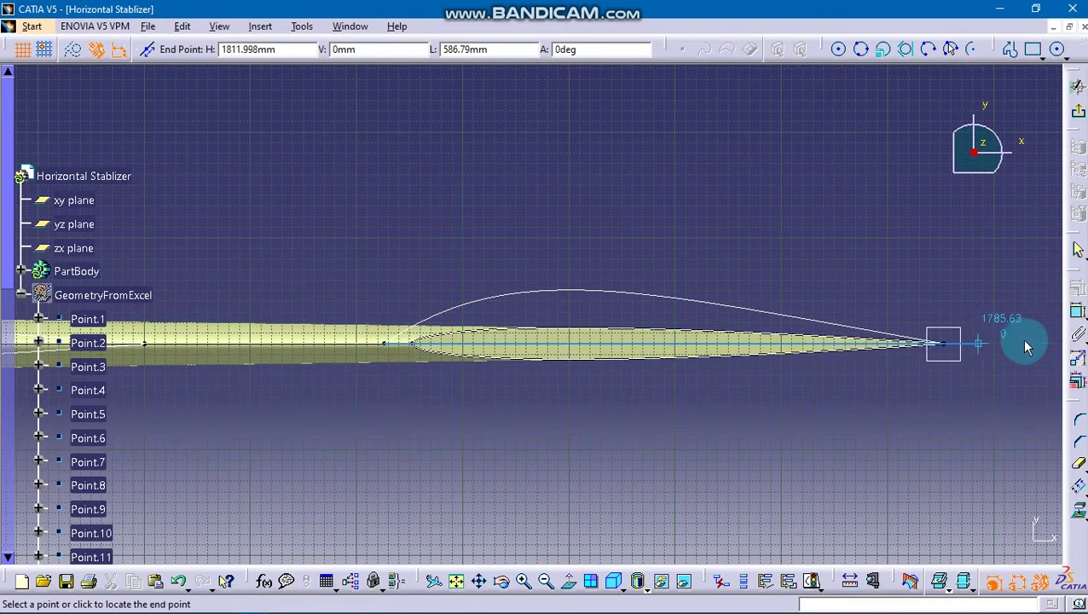
pyautogui.click(1035, 343)
pyautogui.click(1080, 119)
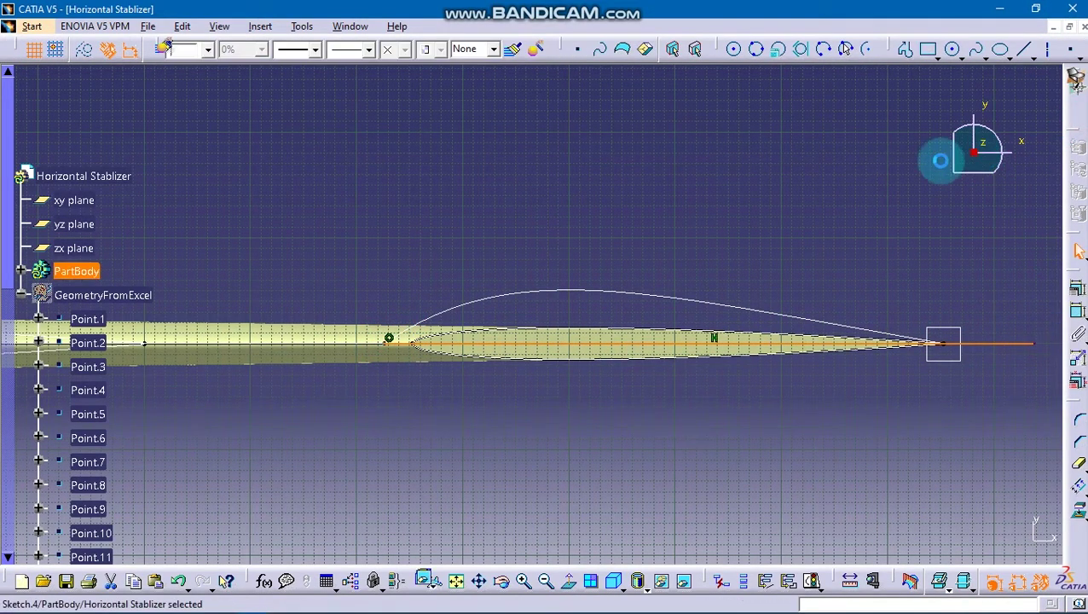
# Start a revolution surface with Sketch.3 as the profile
pyautogui.click(833, 86)
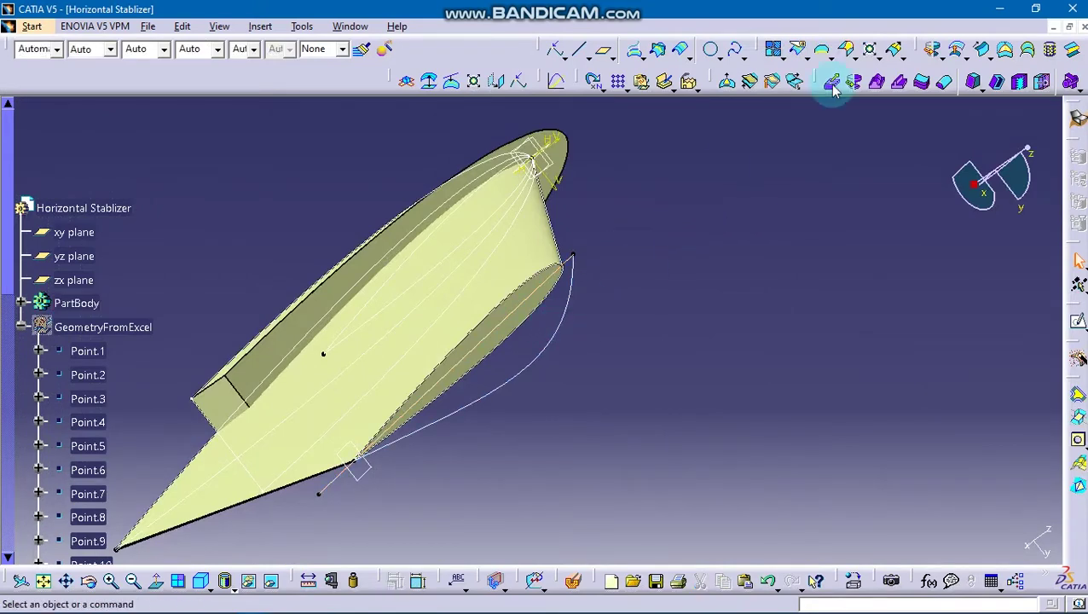
pyautogui.click(931, 52)
pyautogui.click(551, 341)
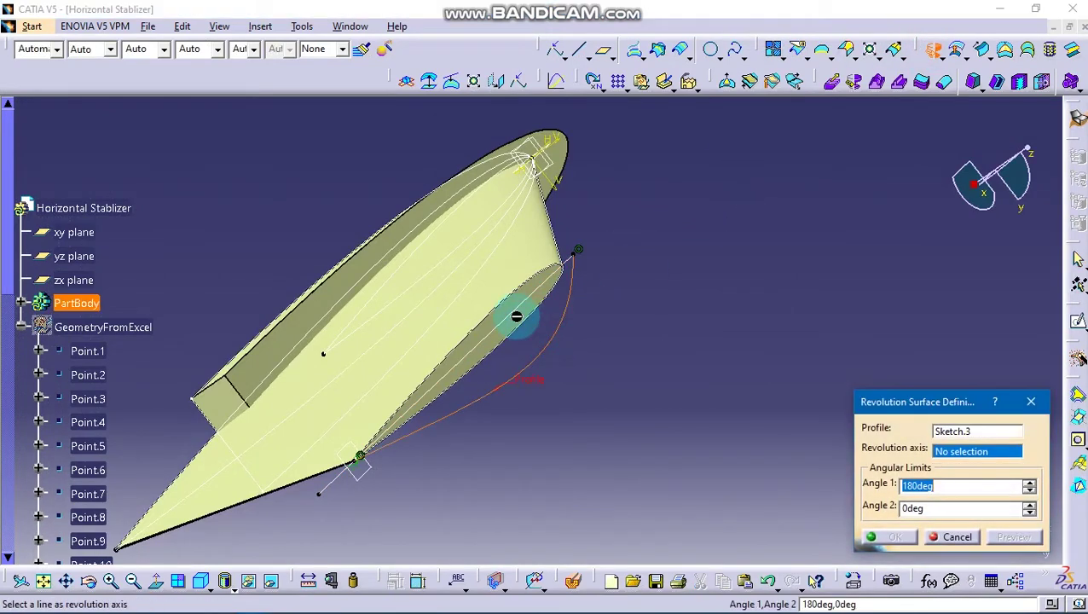
pyautogui.moveTo(636, 359)
pyautogui.mouseDown(button='middle')
pyautogui.moveTo(512, 354)
pyautogui.moveTo(546, 415)
pyautogui.moveTo(568, 418)
pyautogui.moveTo(376, 323)
pyautogui.moveTo(429, 303)
pyautogui.moveTo(692, 357)
pyautogui.moveTo(584, 375)
pyautogui.mouseUp(button='middle')
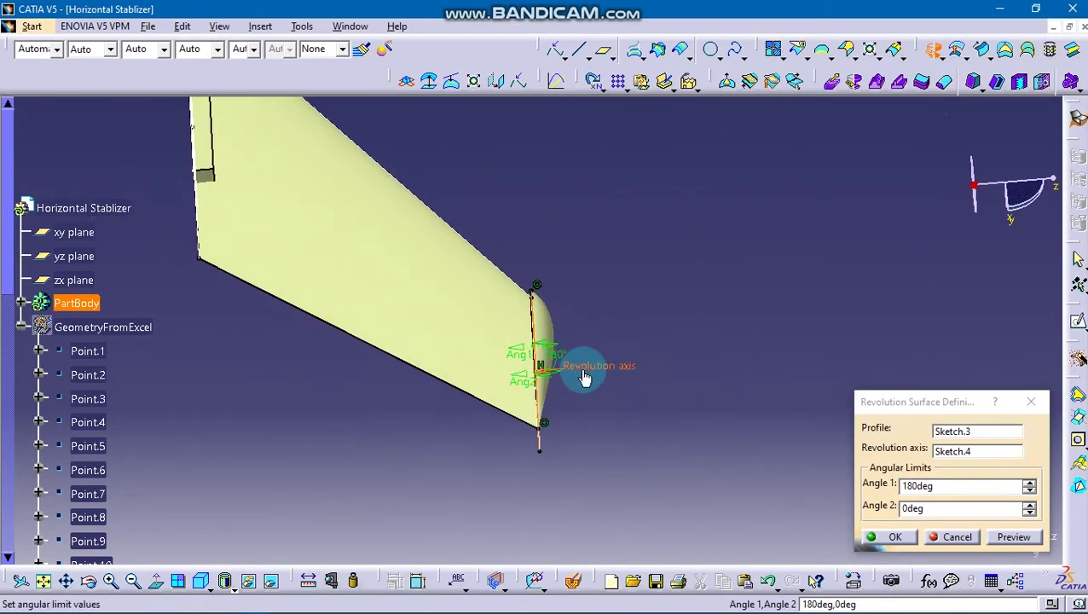
pyautogui.hotkey('ctrl', 'Tab')
pyautogui.press('Escape')
pyautogui.hotkey('ctrl', 'Tab')
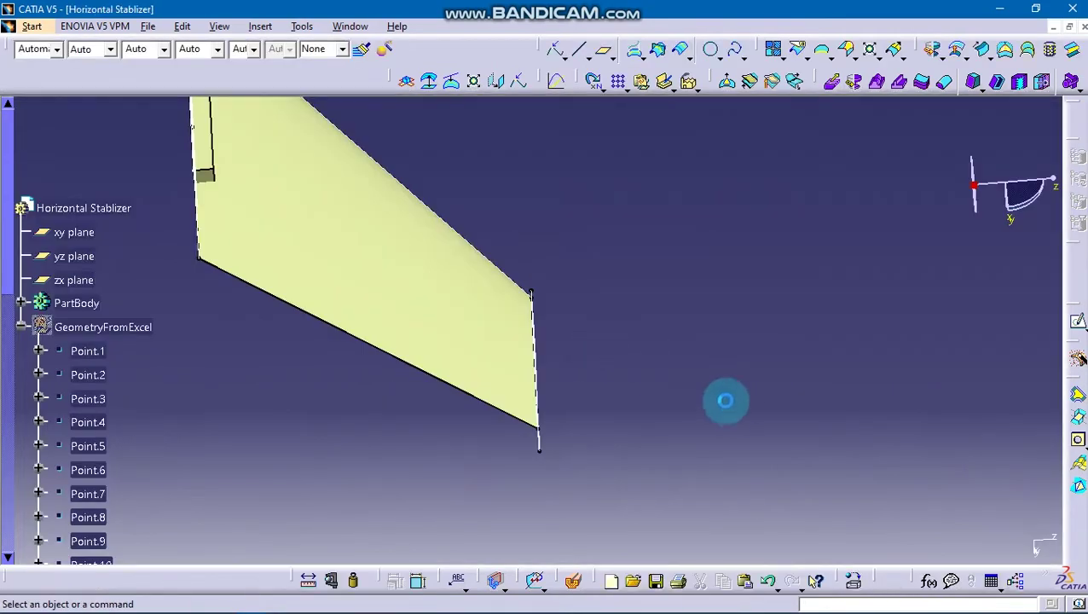
pyautogui.moveTo(608, 370)
pyautogui.mouseDown(button='middle')
pyautogui.moveTo(546, 364)
pyautogui.moveTo(461, 260)
pyautogui.moveTo(544, 371)
pyautogui.mouseUp(button='middle')
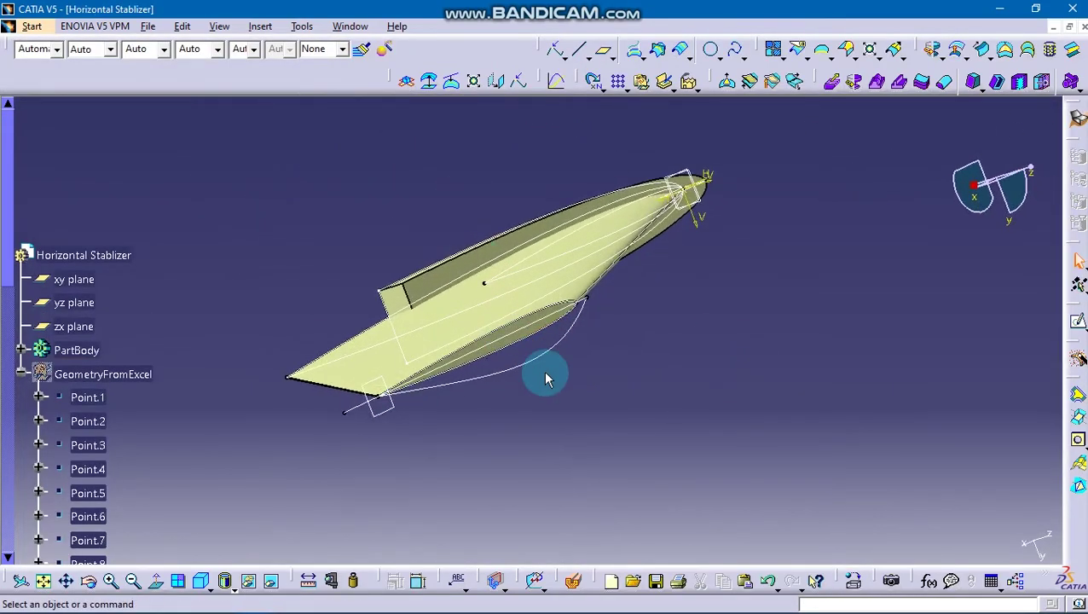
# Reopen Sketch.3 and shift its spline control points to flatten the arch
pyautogui.doubleClick(553, 343)
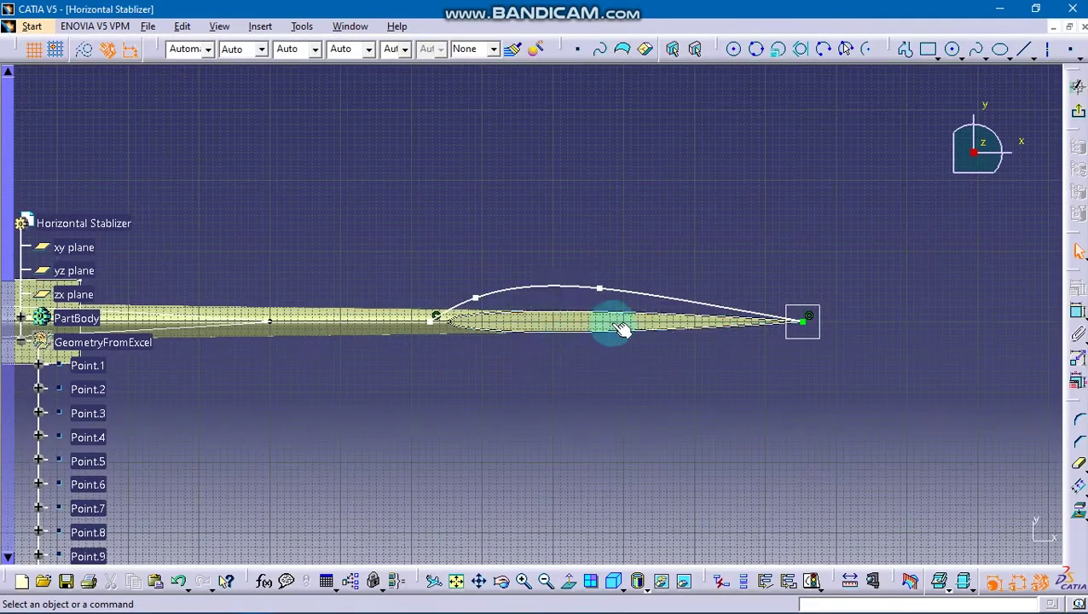
pyautogui.click(475, 301)
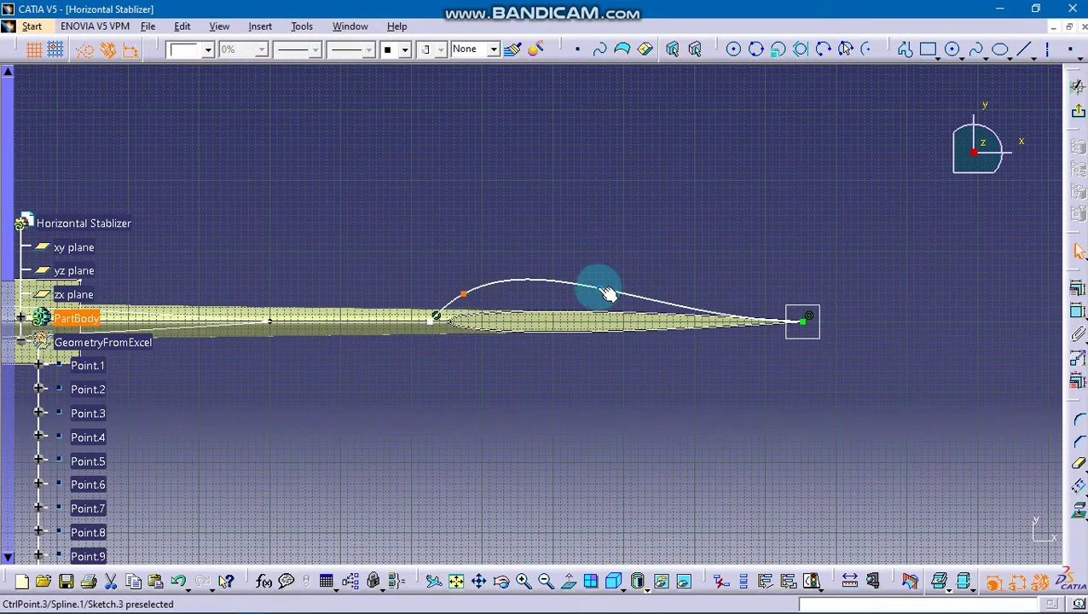
pyautogui.moveTo(563, 295)
pyautogui.mouseDown()
pyautogui.moveTo(625, 282)
pyautogui.moveTo(678, 290)
pyautogui.mouseUp()
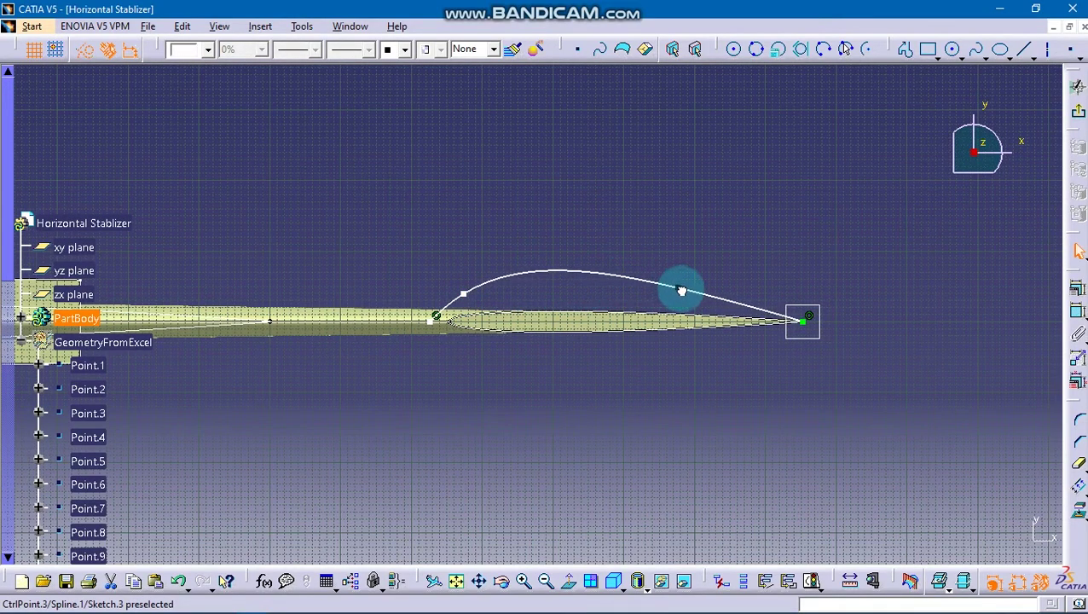
pyautogui.moveTo(475, 301); pyautogui.dragTo(496, 291)
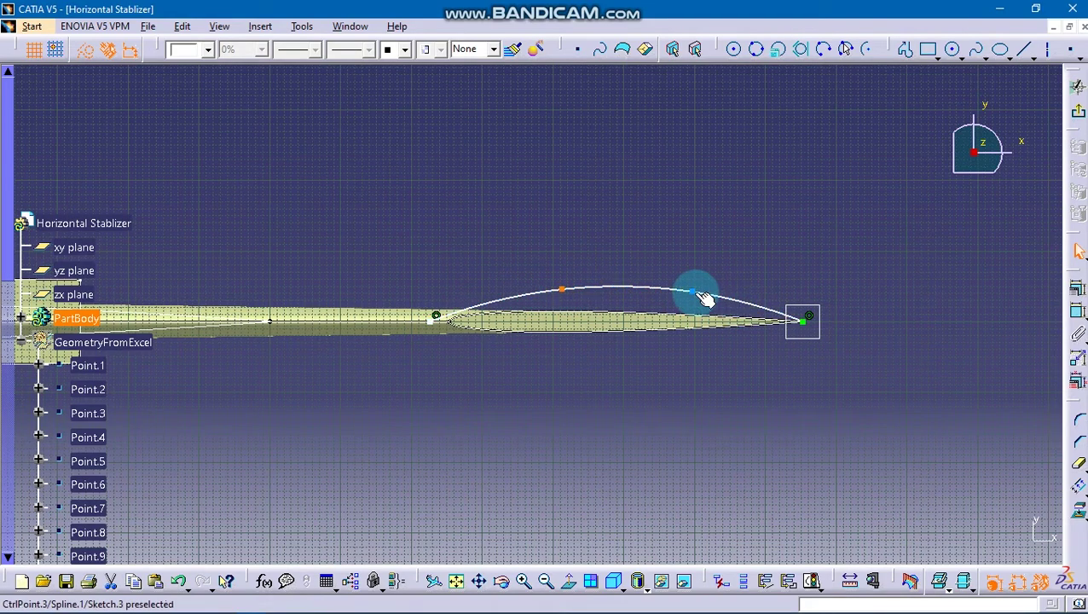
pyautogui.moveTo(681, 292); pyautogui.dragTo(621, 296)
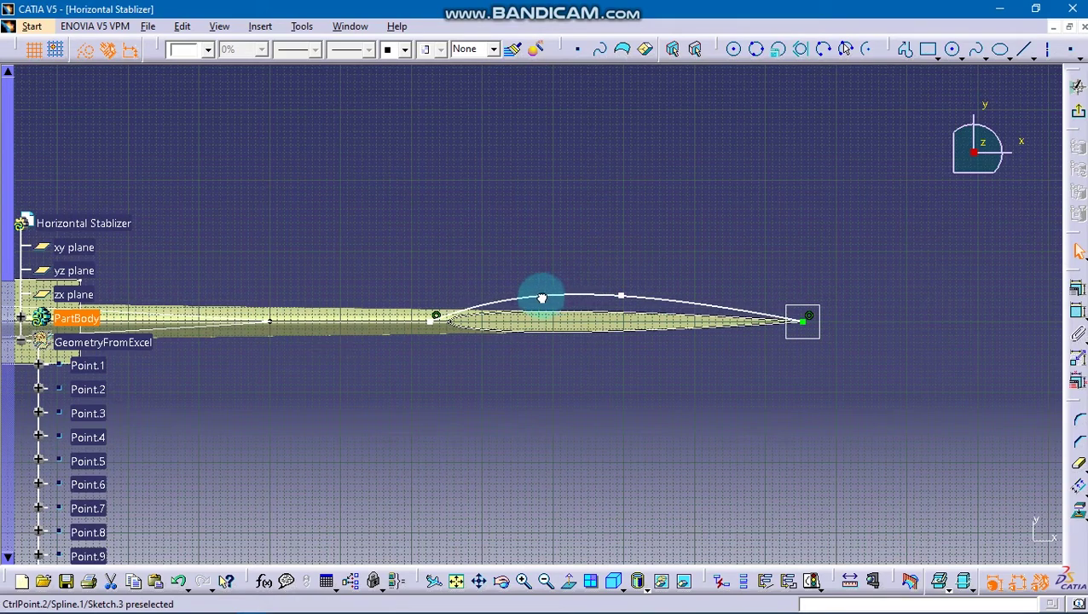
pyautogui.click(487, 303)
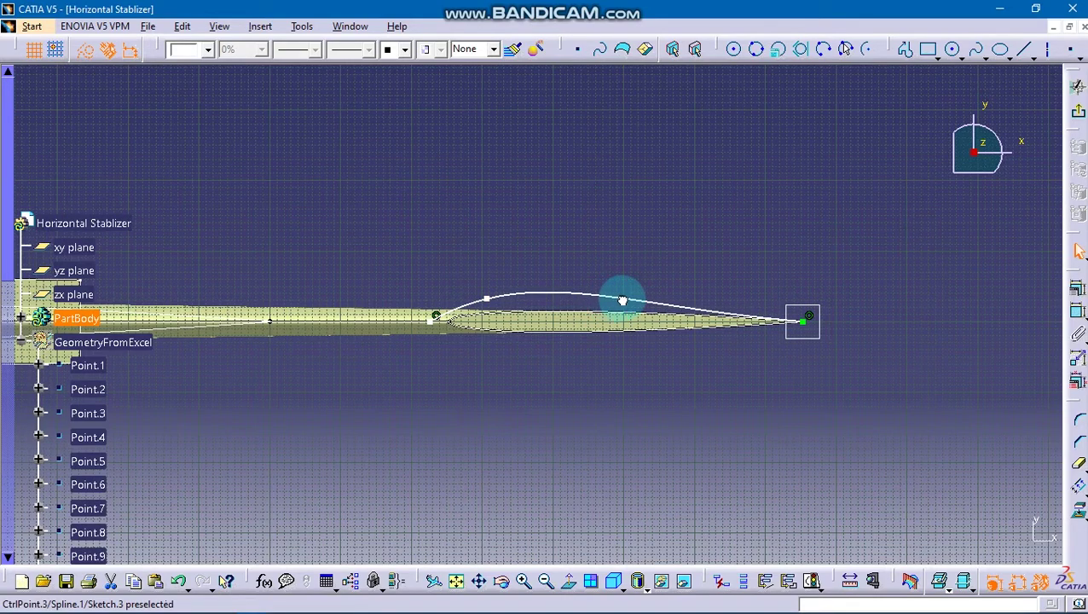
pyautogui.click(501, 301)
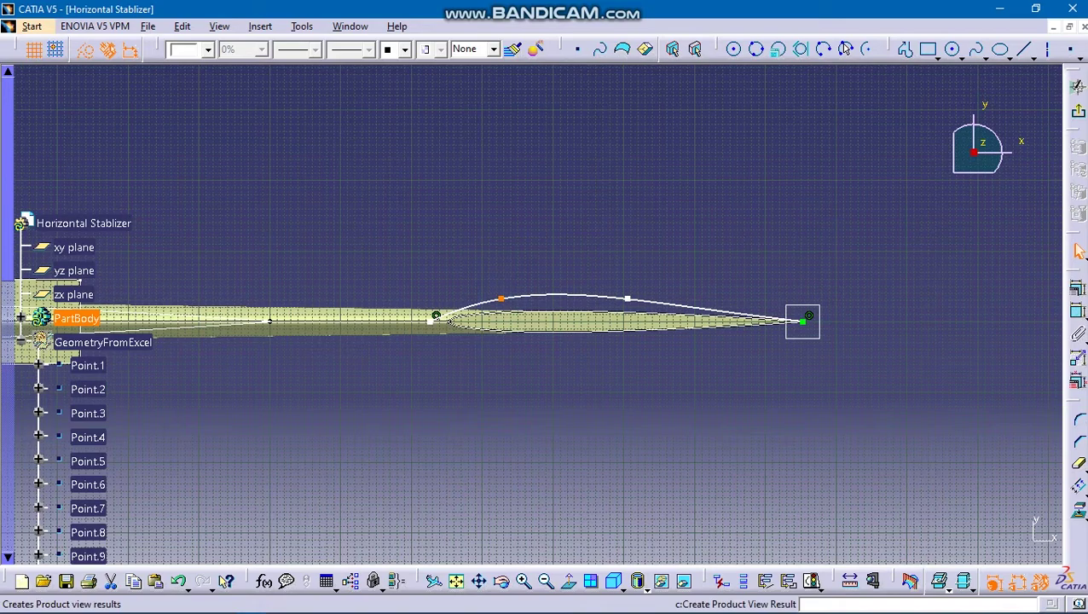
# Revolve Sketch.3 about the Sketch.4 axis, entering 1810 for Angle 2, to create Revolute.1
pyautogui.click(1067, 114)
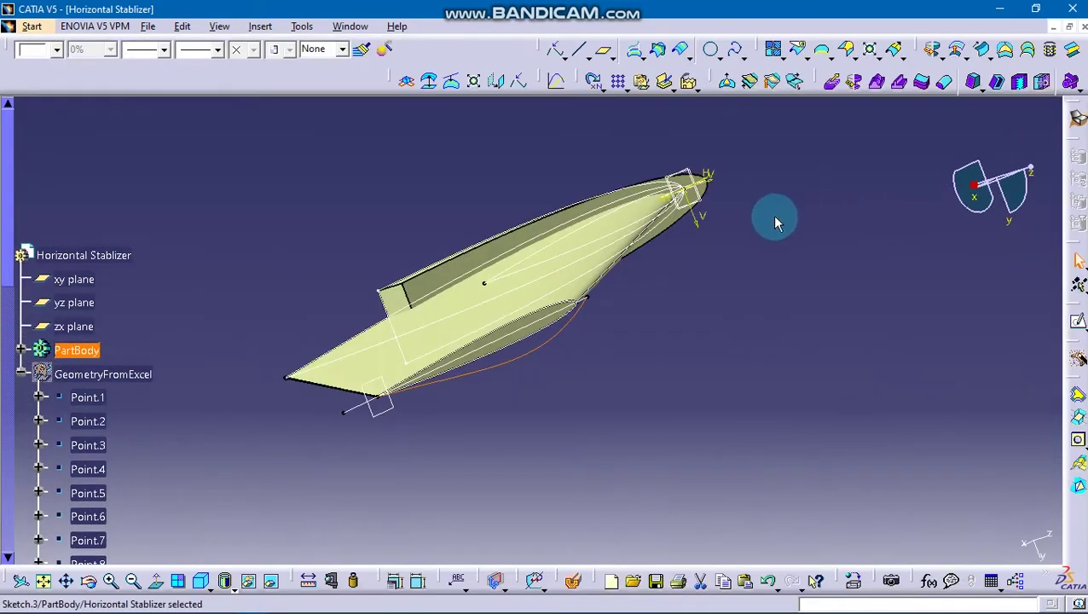
pyautogui.click(935, 51)
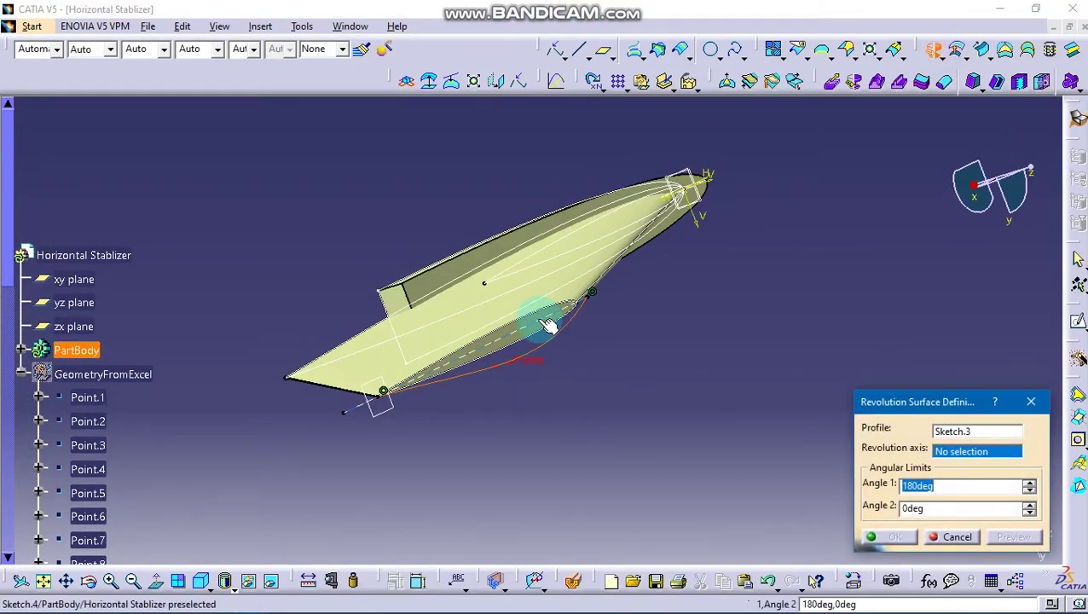
pyautogui.click(546, 317)
pyautogui.moveTo(565, 326)
pyautogui.mouseDown(button='middle')
pyautogui.moveTo(622, 330)
pyautogui.moveTo(413, 277)
pyautogui.moveTo(476, 357)
pyautogui.moveTo(649, 313)
pyautogui.moveTo(233, 299)
pyautogui.moveTo(614, 400)
pyautogui.mouseUp(button='middle')
pyautogui.doubleClick(917, 509)
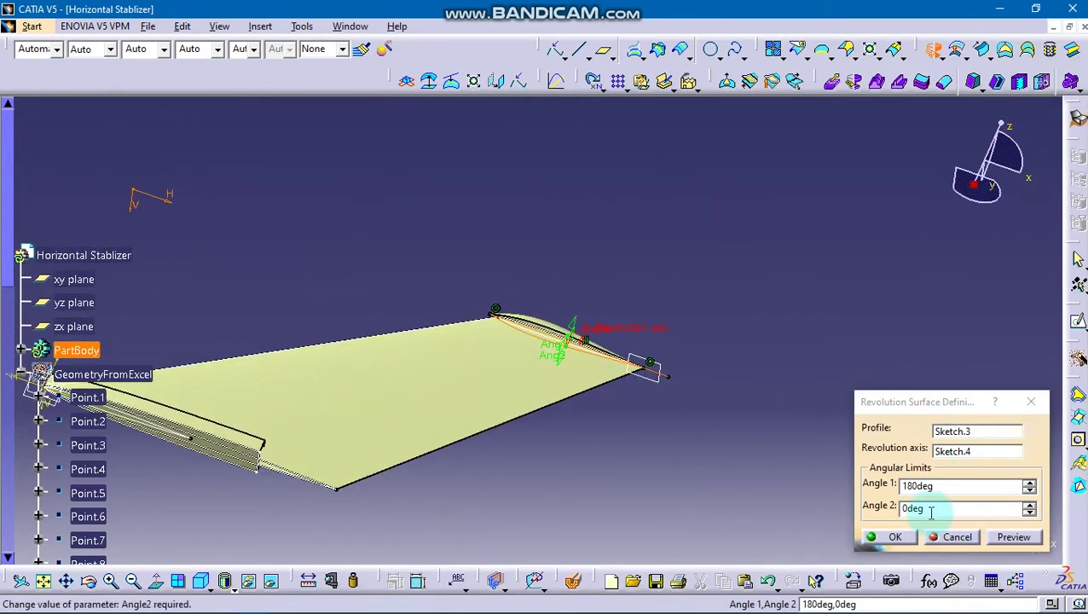
pyautogui.write('1810')
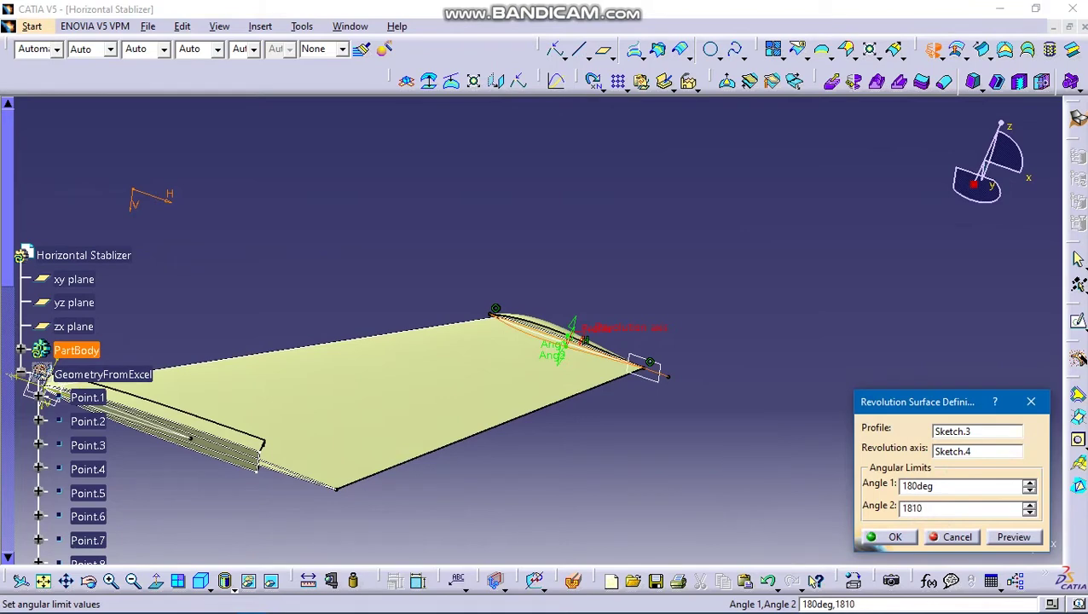
pyautogui.press('Return')
pyautogui.moveTo(736, 373)
pyautogui.mouseDown(button='middle')
pyautogui.moveTo(446, 450)
pyautogui.moveTo(573, 319)
pyautogui.moveTo(729, 336)
pyautogui.moveTo(712, 369)
pyautogui.moveTo(698, 342)
pyautogui.moveTo(576, 311)
pyautogui.moveTo(505, 235)
pyautogui.mouseUp(button='middle')
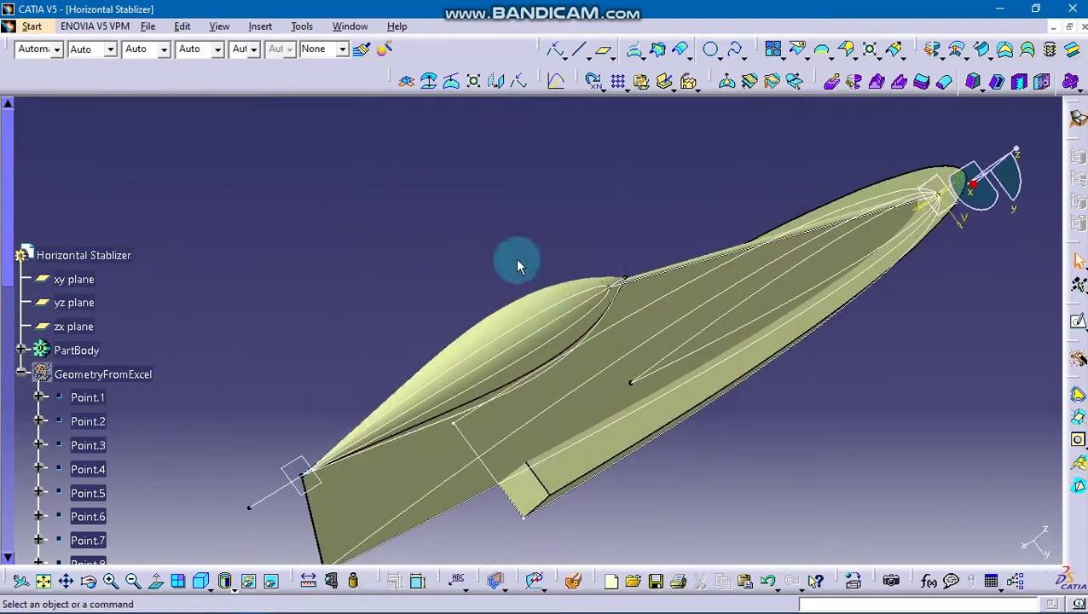
pyautogui.moveTo(554, 359)
pyautogui.mouseDown(button='middle')
pyautogui.moveTo(572, 397)
pyautogui.moveTo(590, 390)
pyautogui.mouseUp(button='middle')
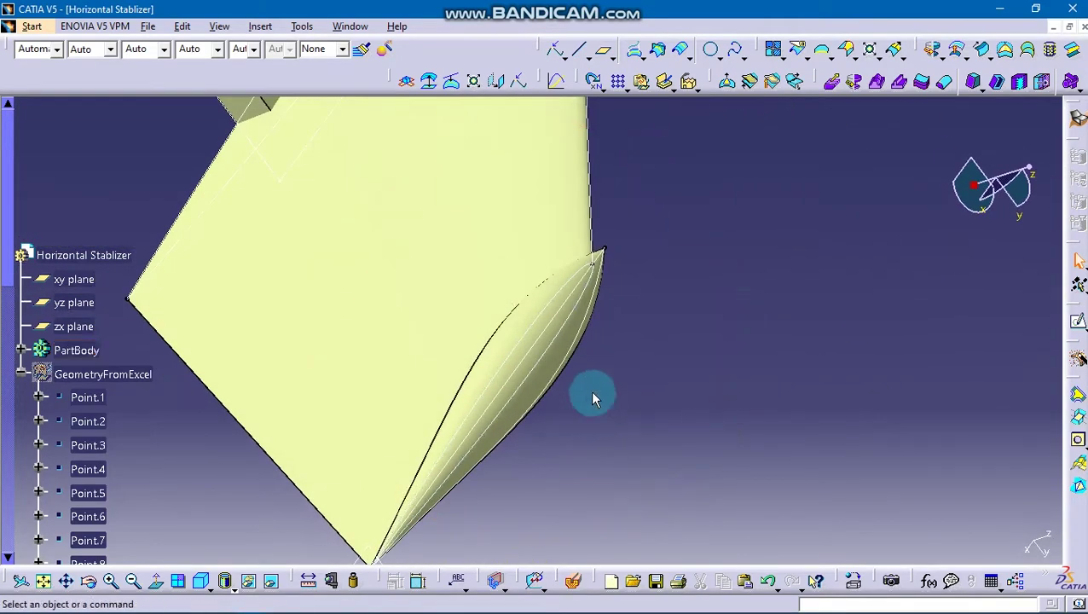
# Reopen Sketch.3, select its spline, then return to the 3D part
pyautogui.doubleClick(575, 344)
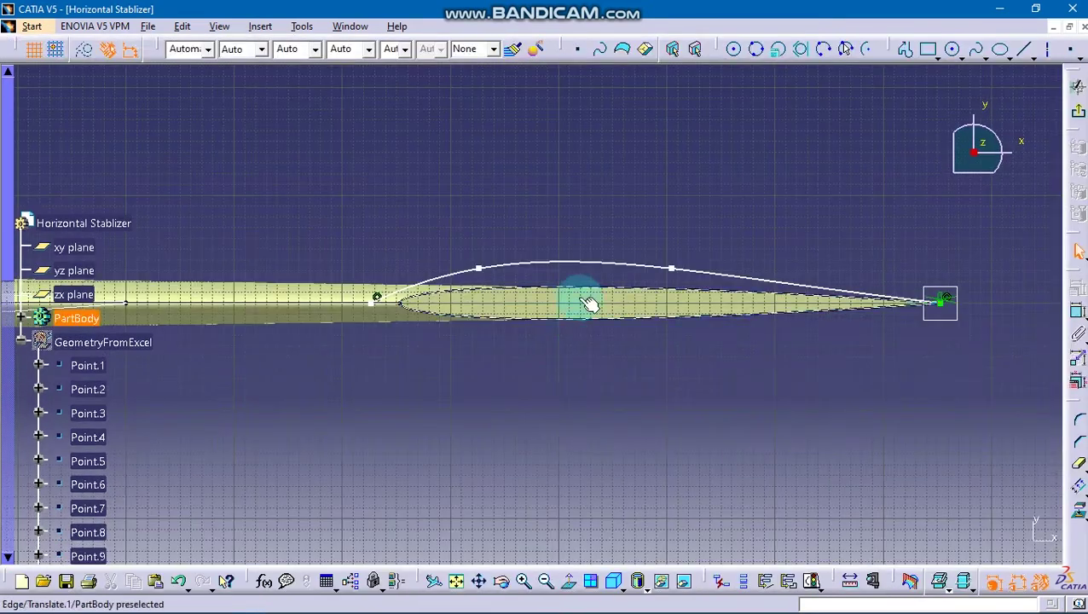
pyautogui.click(570, 264)
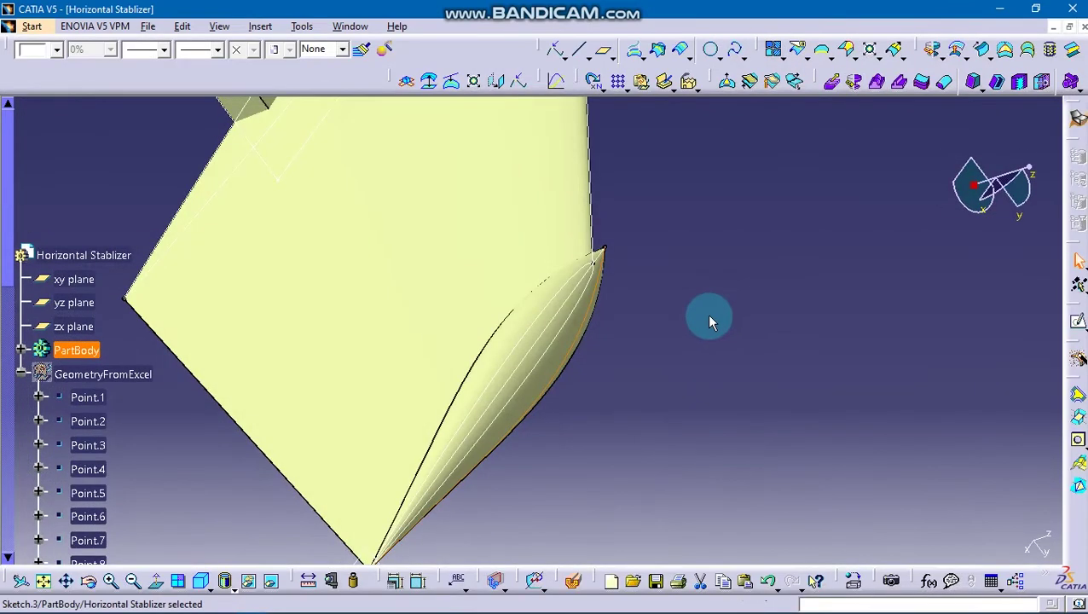
pyautogui.click(708, 315)
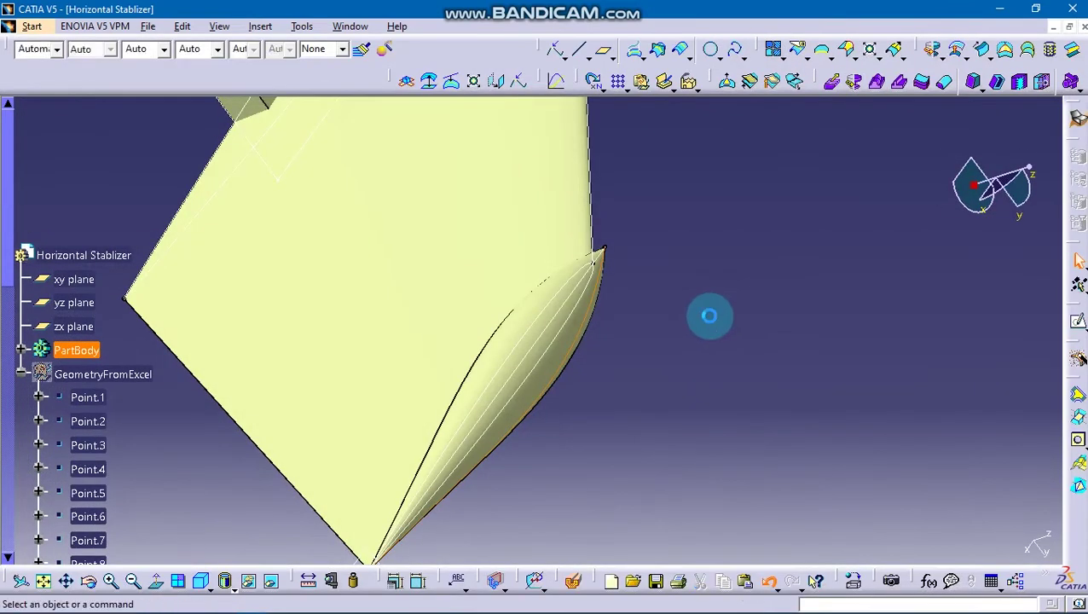
pyautogui.click(640, 320)
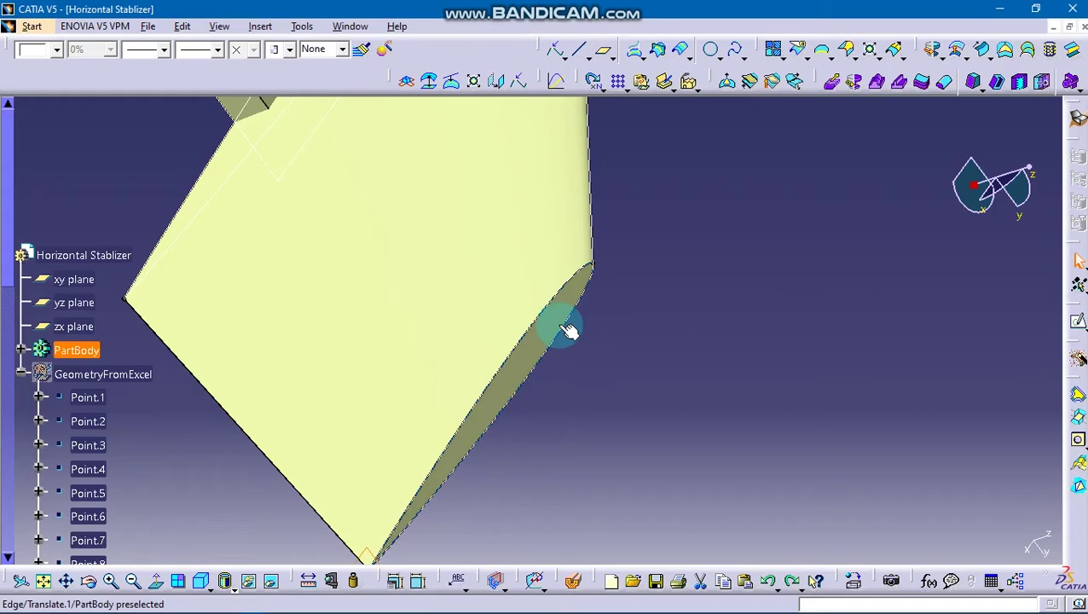
# Start a new sketch on the stabilizer's flat end face
pyautogui.moveTo(508, 467); pyautogui.dragTo(529, 411, button='middle')
pyautogui.click(435, 511)
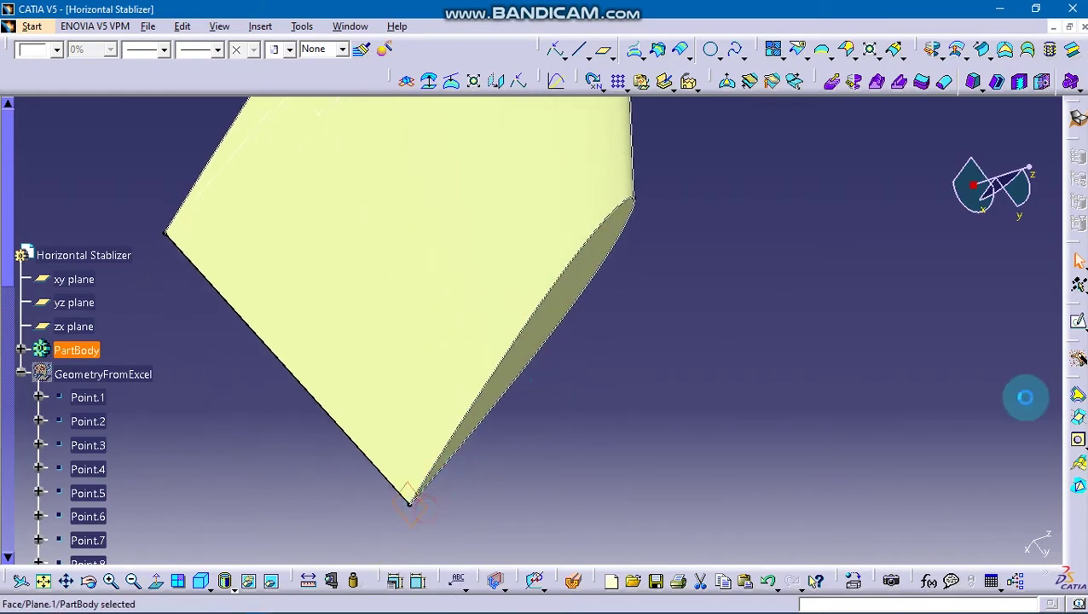
pyautogui.click(1075, 316)
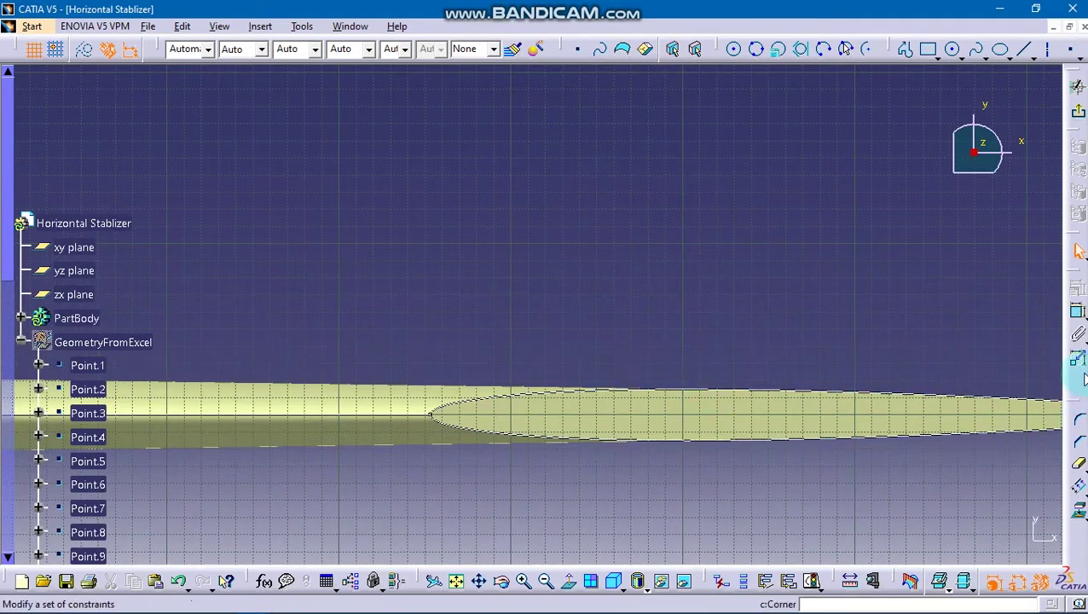
# Offset the airfoil outline to an enlarged copy just outside the airfoil
pyautogui.click(1080, 512)
pyautogui.click(661, 392)
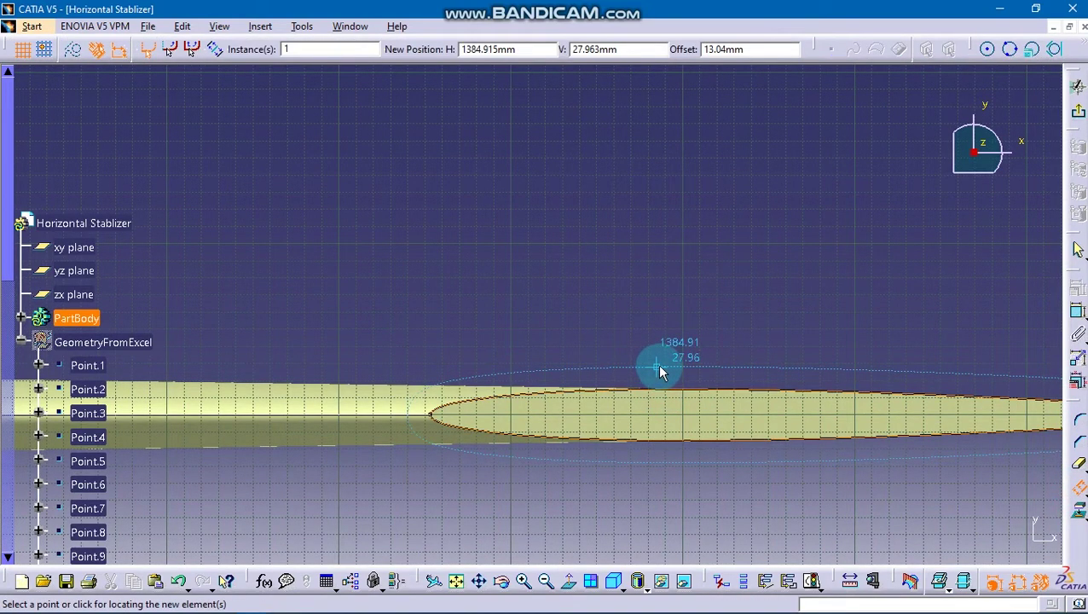
pyautogui.click(659, 368)
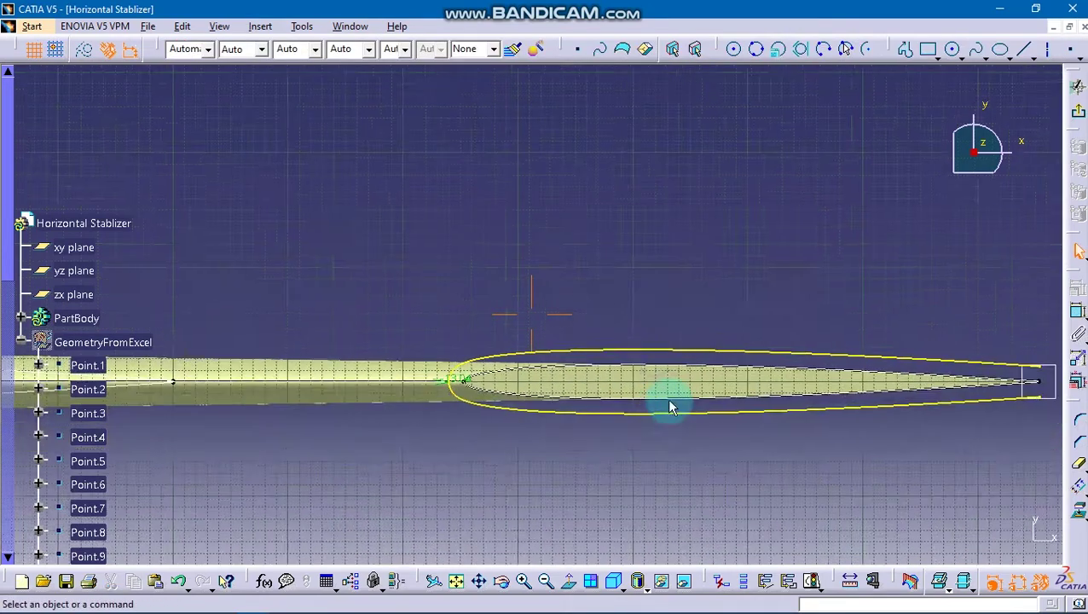
# Draw a straight chord line from left of the nose to the trailing-edge tip
pyautogui.click(1024, 49)
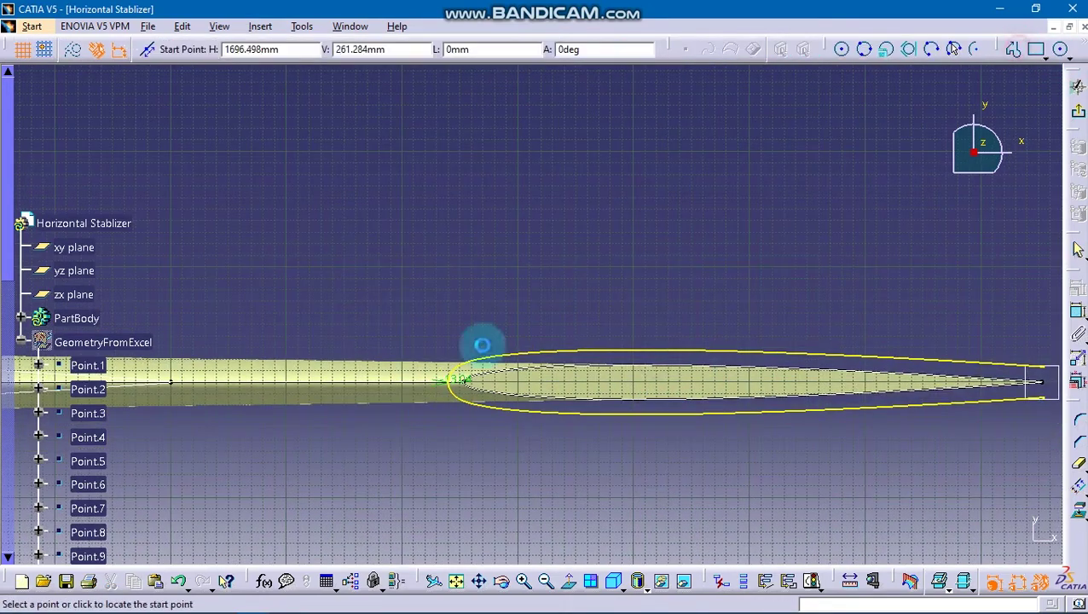
pyautogui.click(375, 388)
pyautogui.moveTo(947, 381); pyautogui.dragTo(822, 375, button='middle')
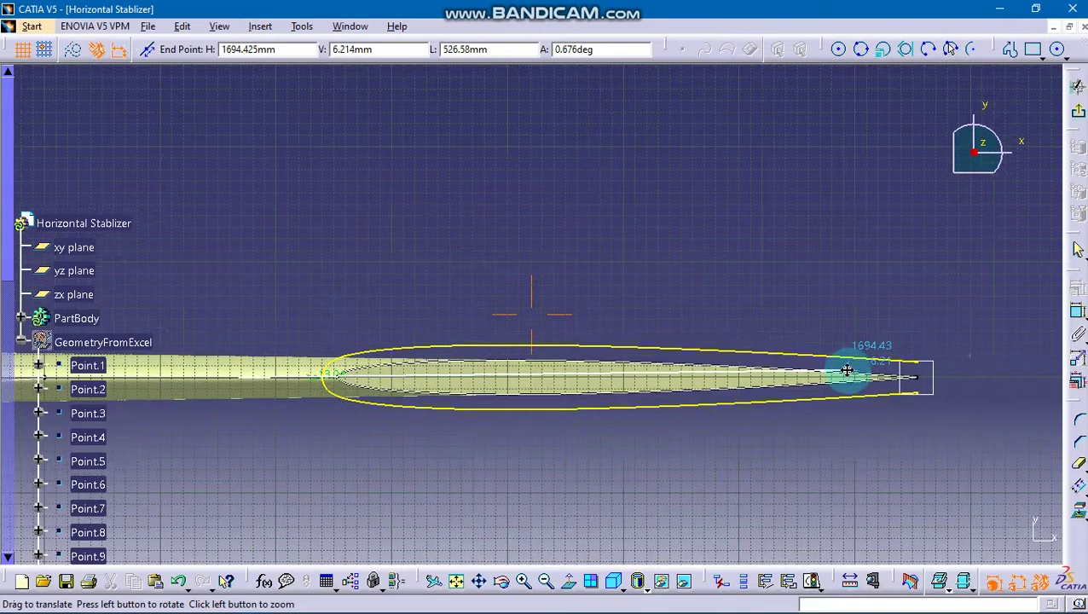
pyautogui.click(977, 377)
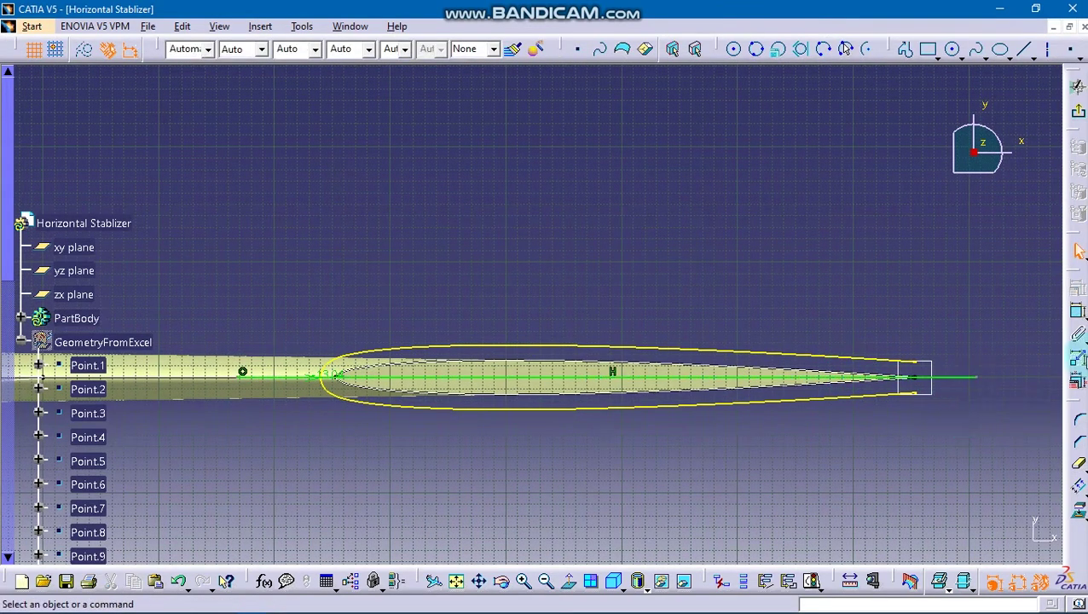
# Try rounding, then chamfering, a corner of the sketch
pyautogui.click(1079, 419)
pyautogui.click(916, 365)
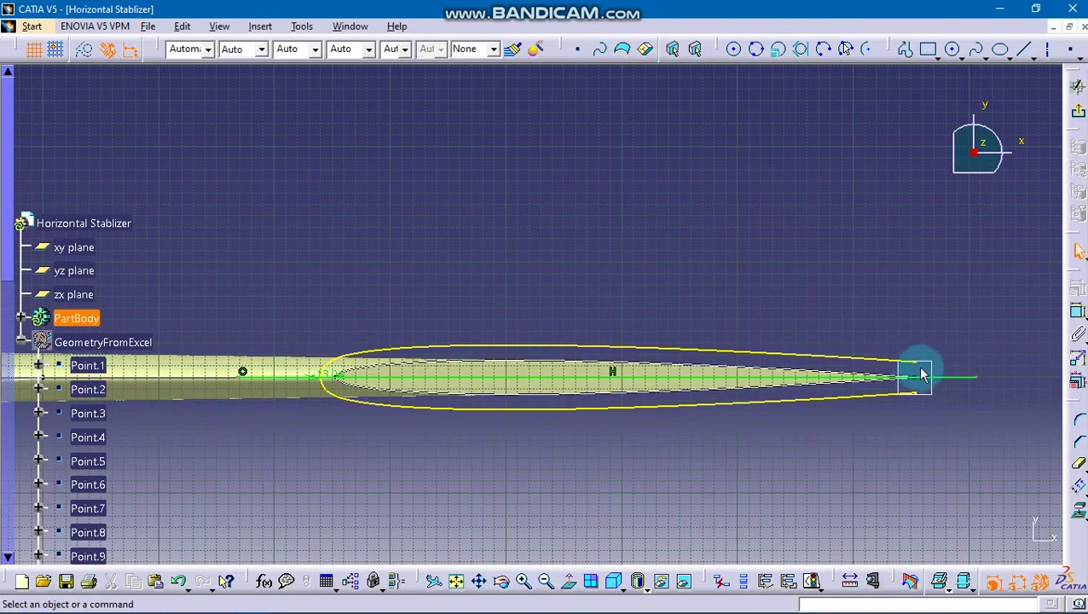
pyautogui.click(918, 377)
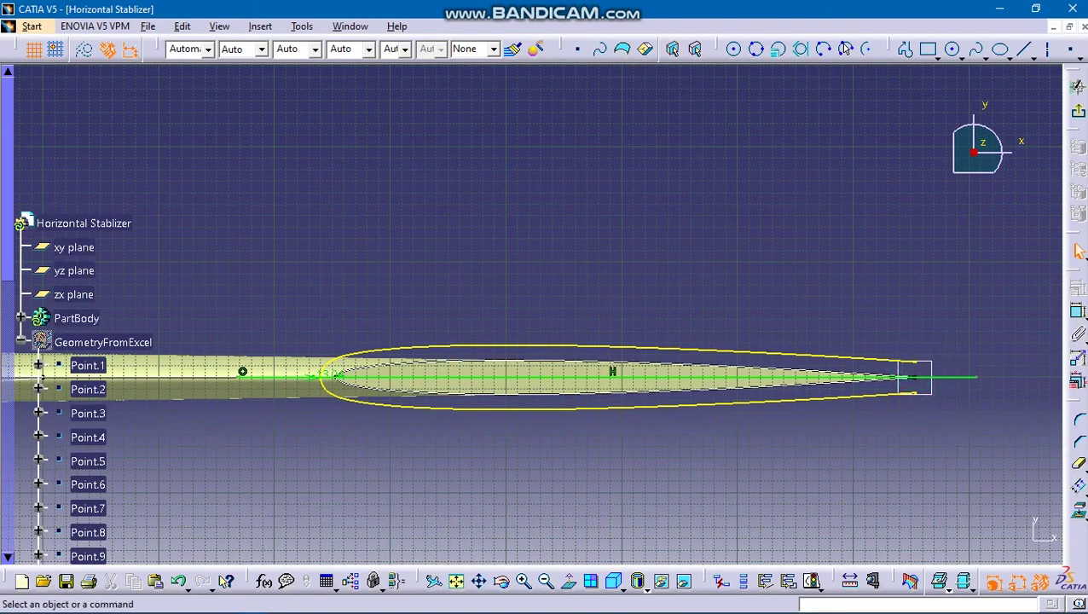
pyautogui.click(1080, 483)
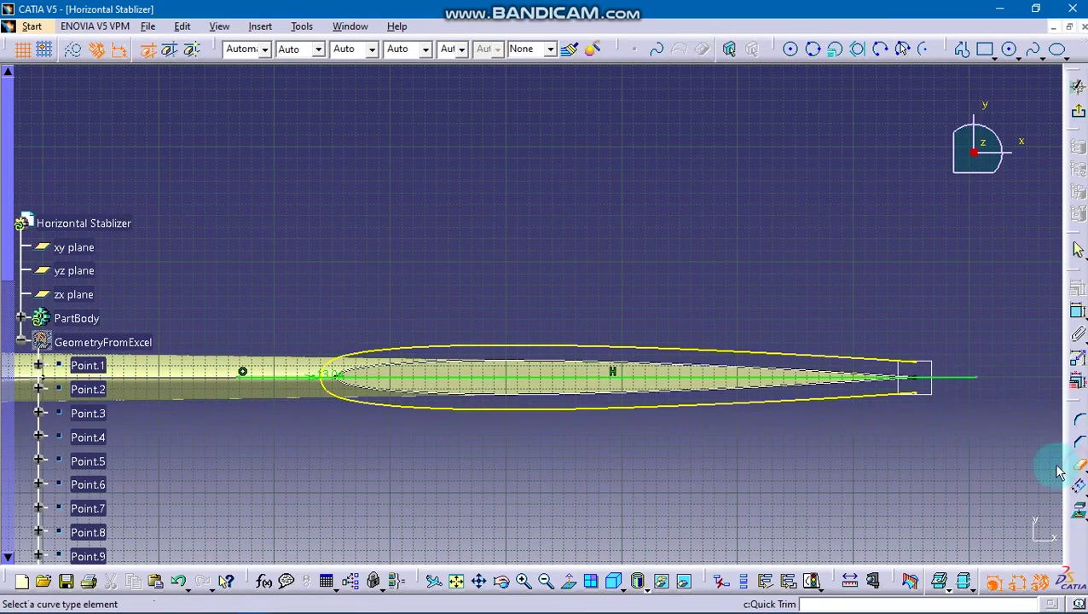
# Offset the airfoil curve again and commit it
pyautogui.click(693, 407)
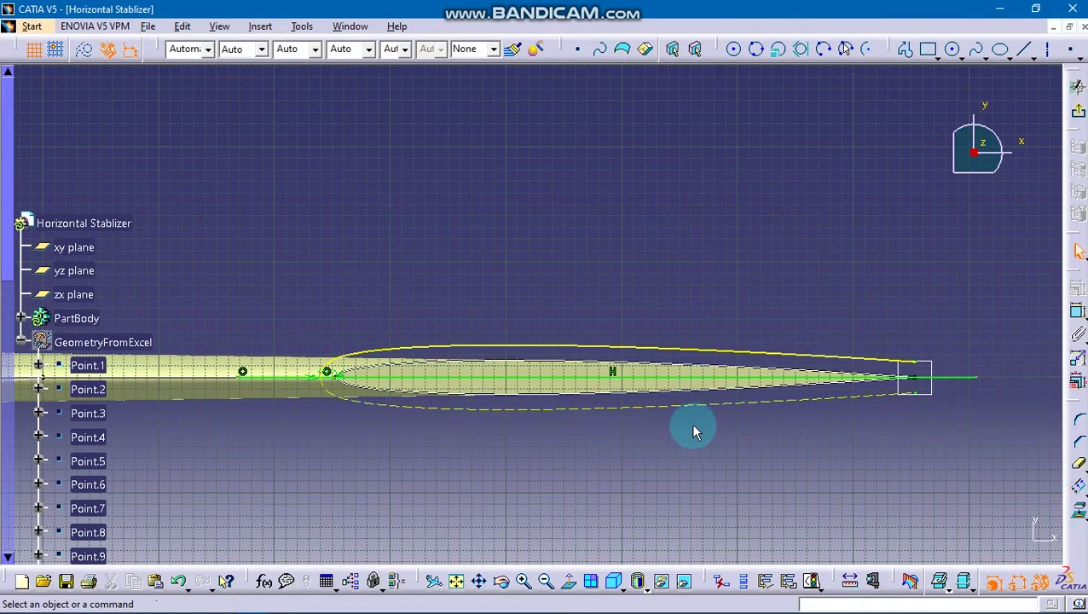
pyautogui.click(626, 397)
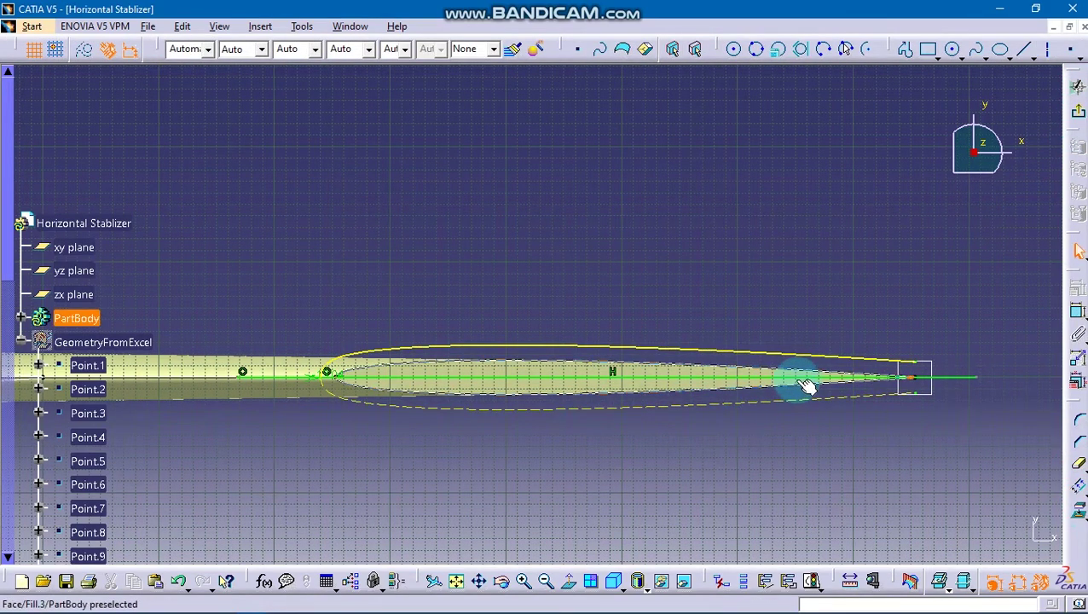
pyautogui.press('Escape')
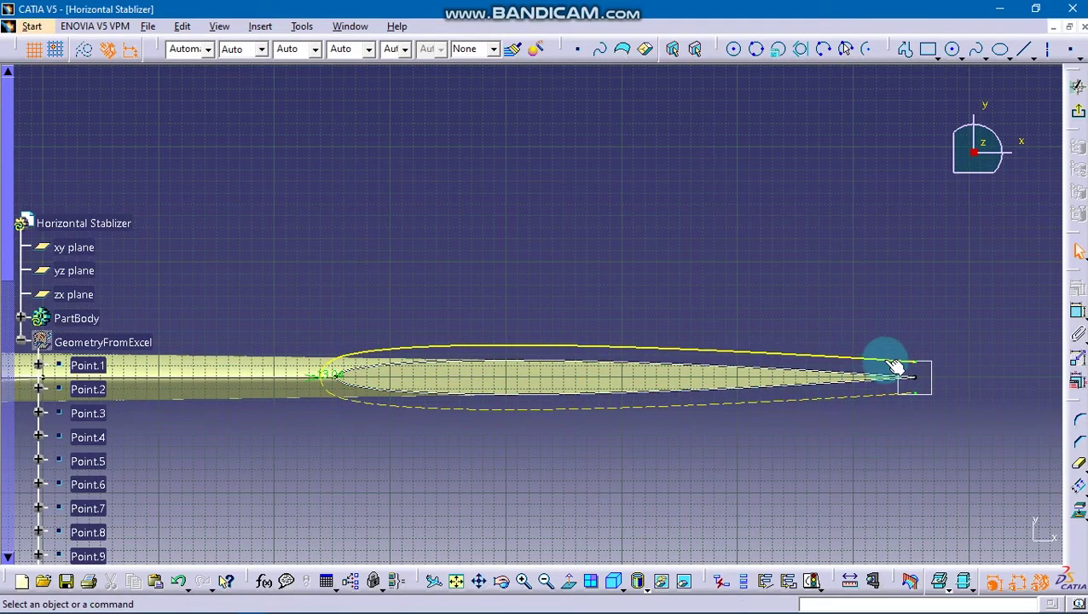
# Select and deselect the trailing tip point and upper offset curve, leaving nothing selected
pyautogui.click(915, 363)
pyautogui.click(910, 348)
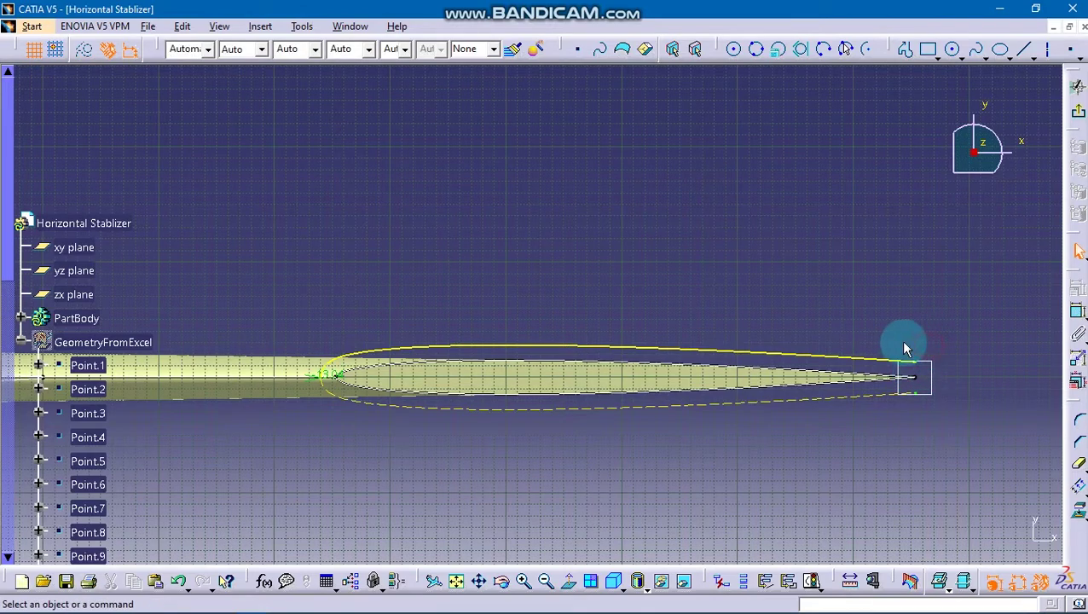
pyautogui.click(554, 333)
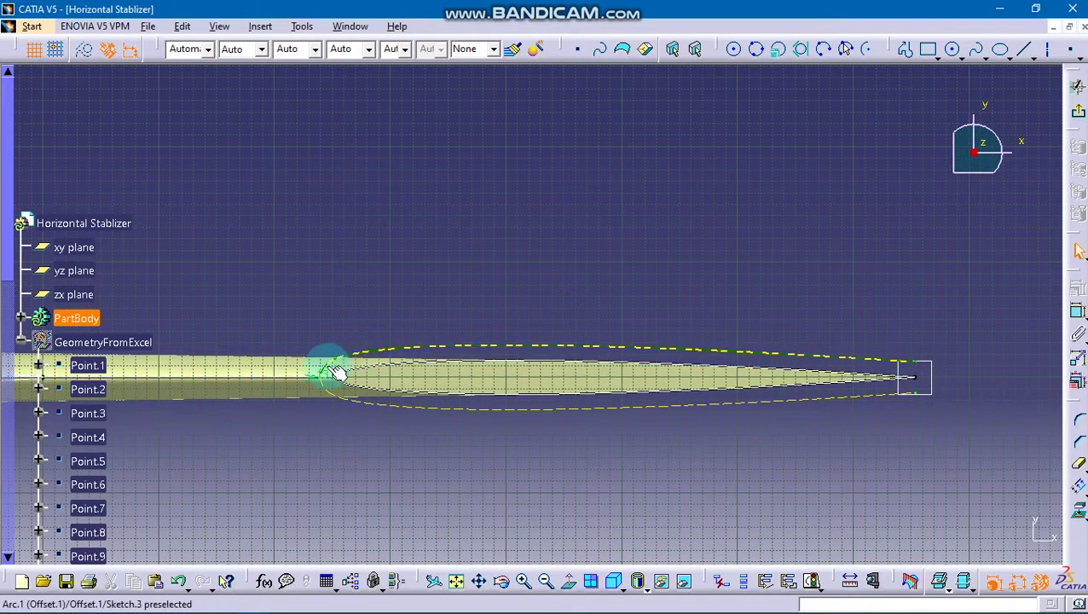
pyautogui.click(426, 330)
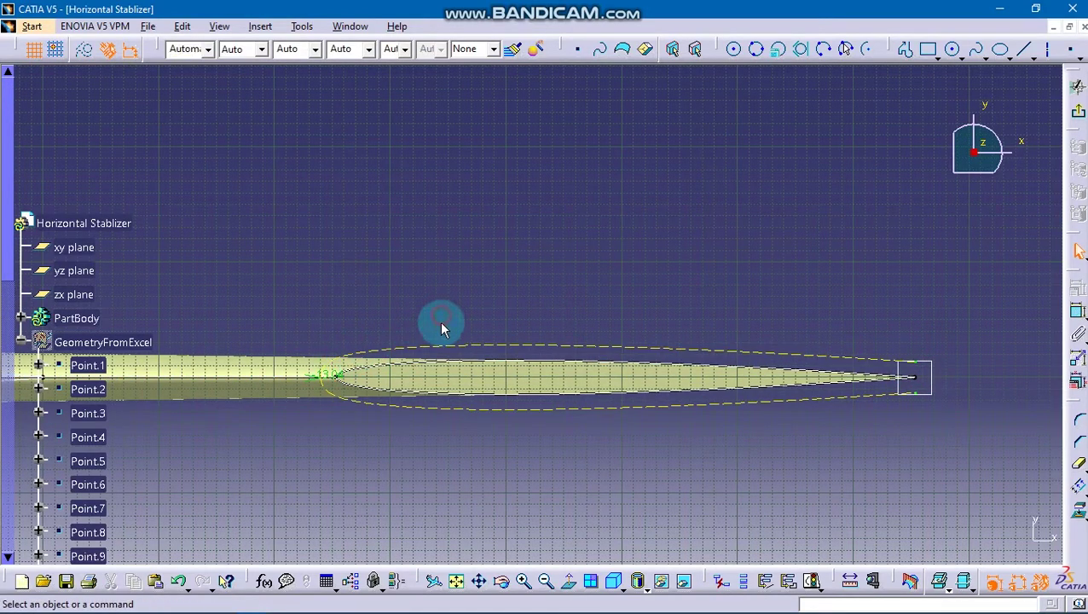
pyautogui.click(630, 293)
pyautogui.click(996, 51)
# Draw a five-point spline arching over the airfoil from leading edge to trailing-edge tip
pyautogui.click(978, 51)
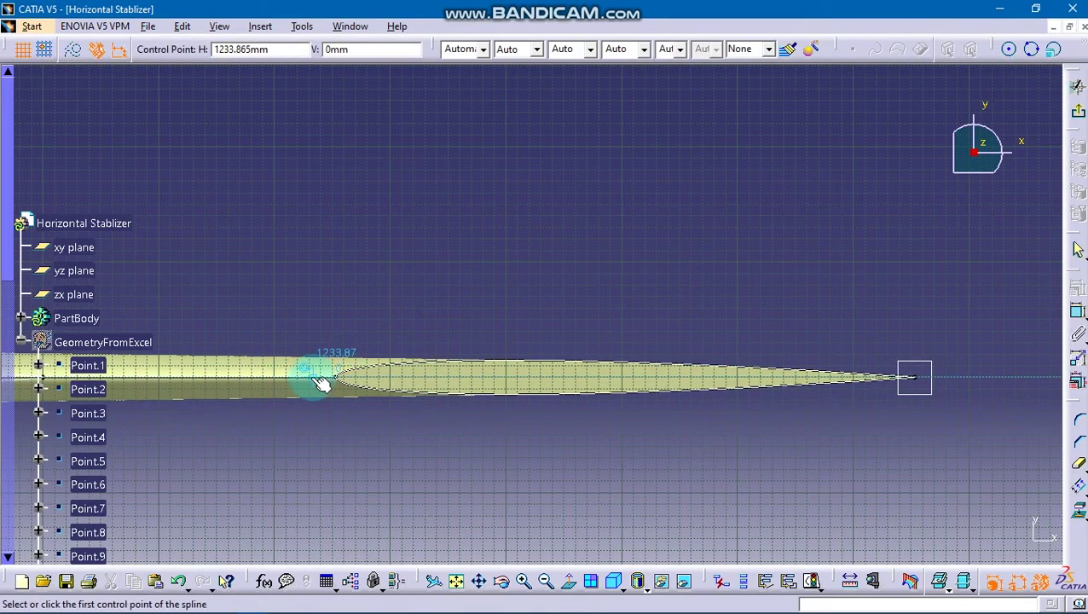
pyautogui.click(297, 372)
pyautogui.click(323, 361)
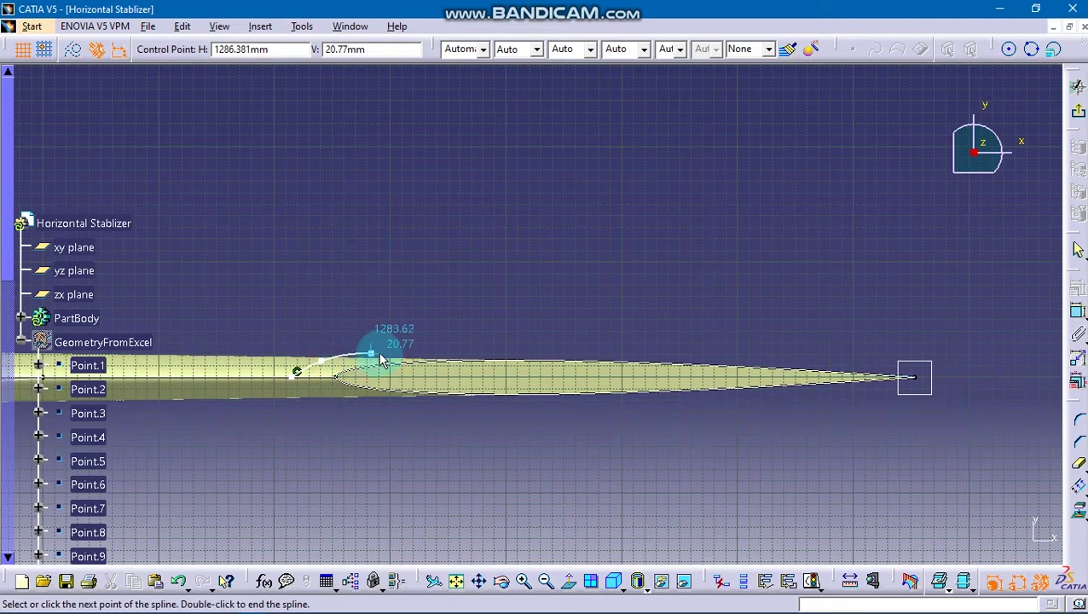
pyautogui.click(519, 351)
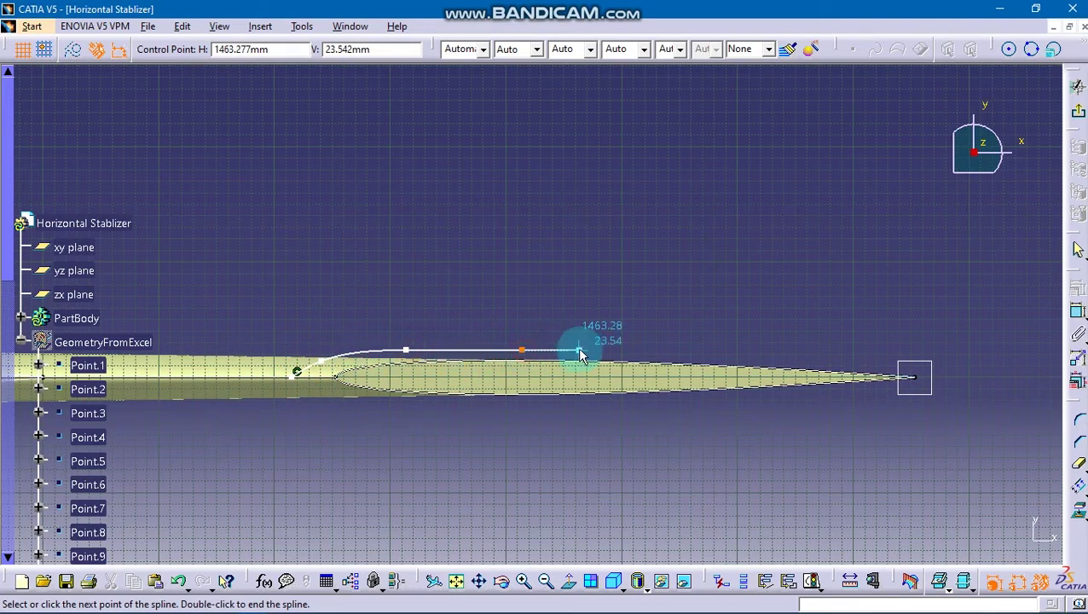
pyautogui.click(661, 355)
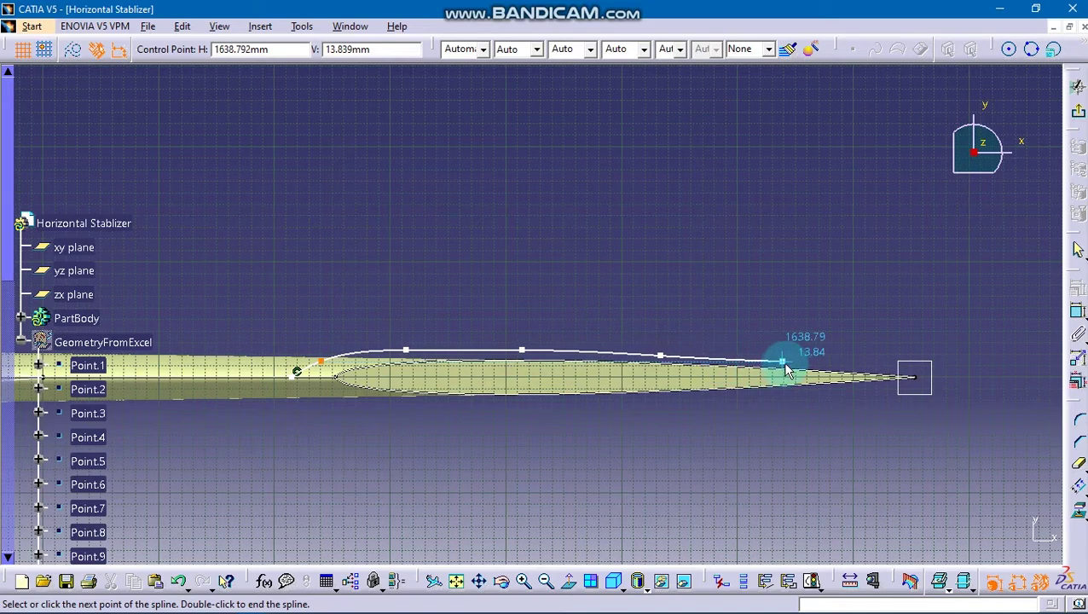
pyautogui.click(790, 365)
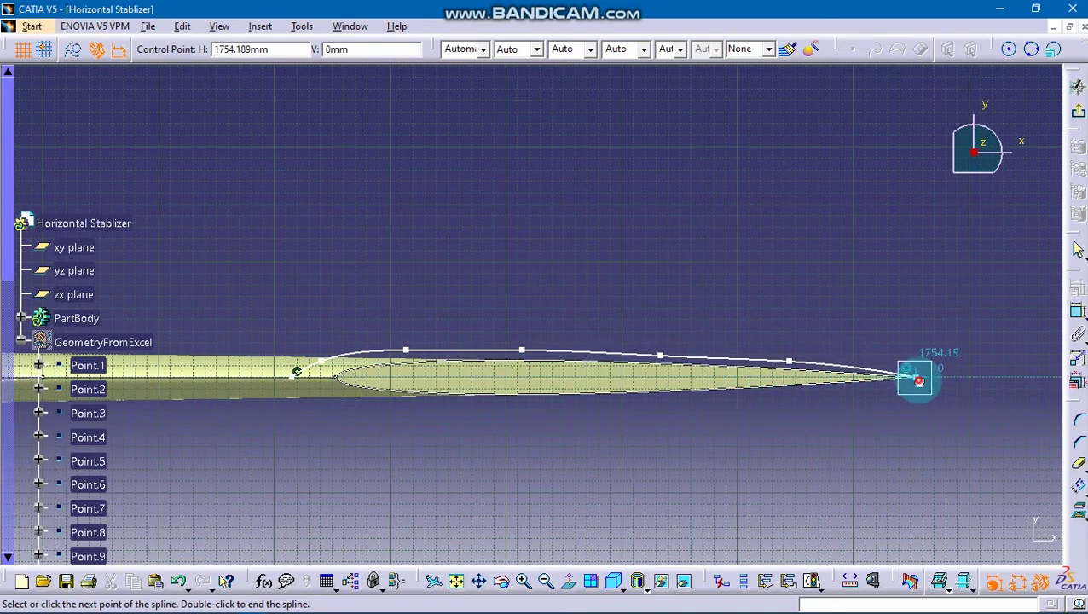
pyautogui.doubleClick(921, 388)
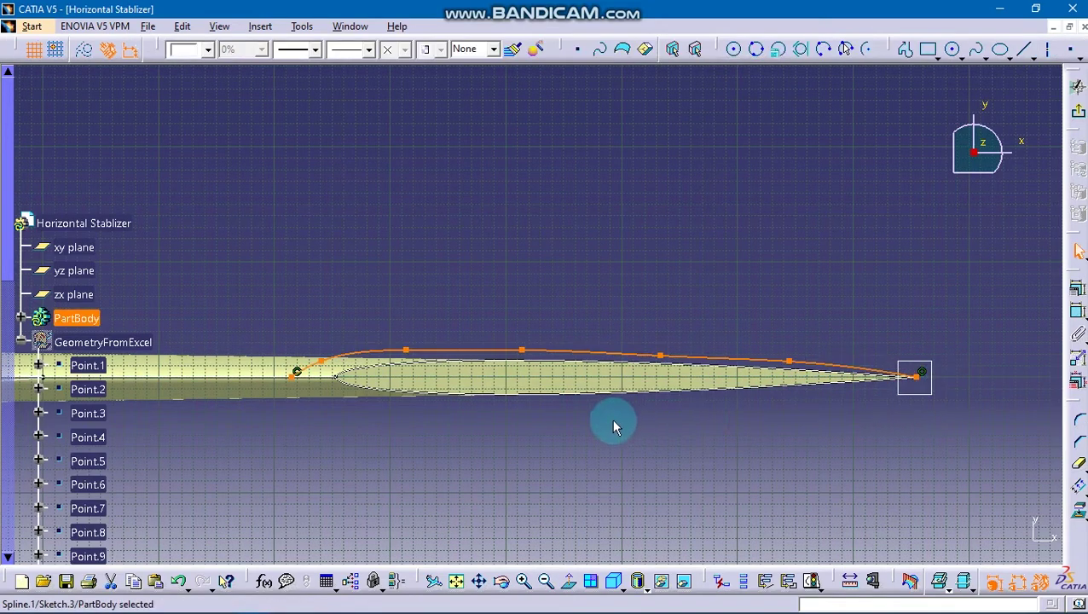
# Fine-tune the spline's shape by dragging its control points
pyautogui.moveTo(389, 420); pyautogui.dragTo(401, 350, button='middle')
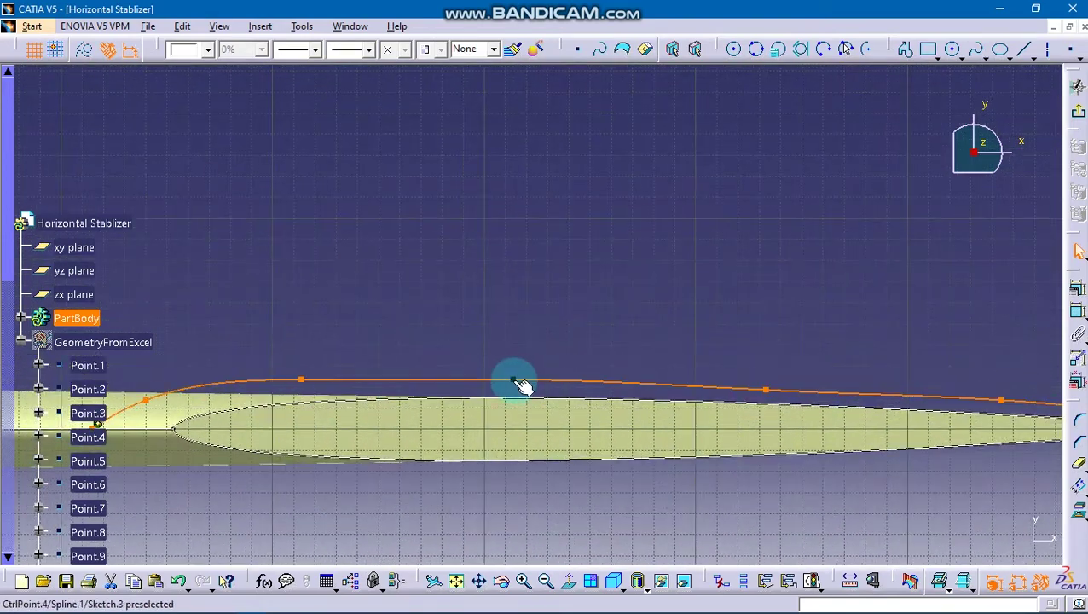
pyautogui.moveTo(504, 382); pyautogui.dragTo(463, 380)
pyautogui.moveTo(298, 380); pyautogui.dragTo(313, 382)
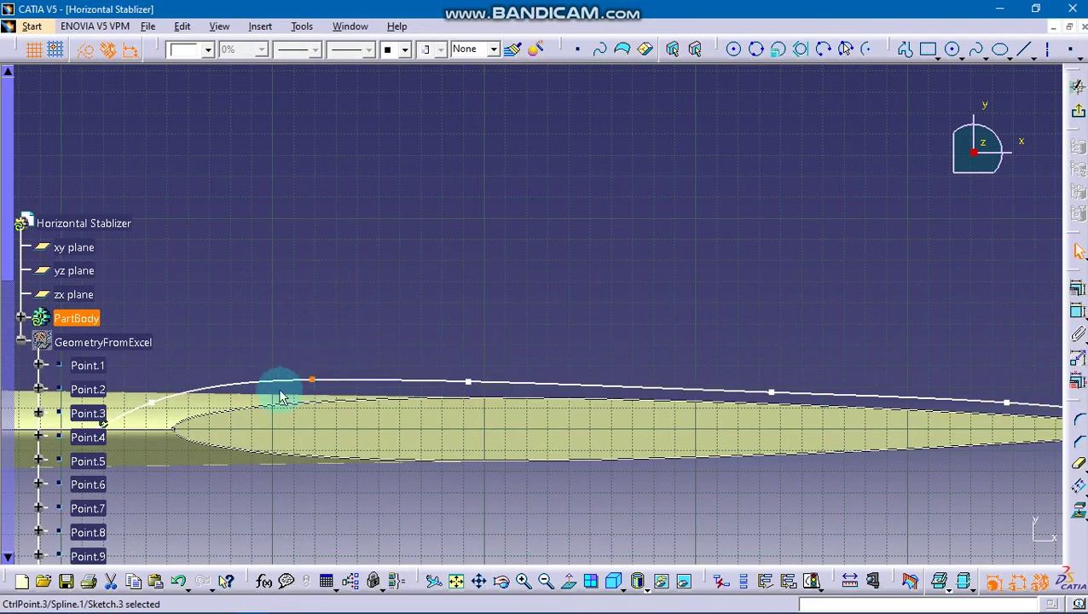
pyautogui.moveTo(189, 412)
pyautogui.mouseDown(button='middle')
pyautogui.moveTo(243, 315)
pyautogui.moveTo(603, 396)
pyautogui.moveTo(205, 354)
pyautogui.moveTo(687, 304)
pyautogui.moveTo(496, 267)
pyautogui.moveTo(459, 364)
pyautogui.moveTo(498, 294)
pyautogui.moveTo(465, 350)
pyautogui.mouseUp(button='middle')
# Constrain the spline's end control point to a 0 offset
pyautogui.click(467, 317)
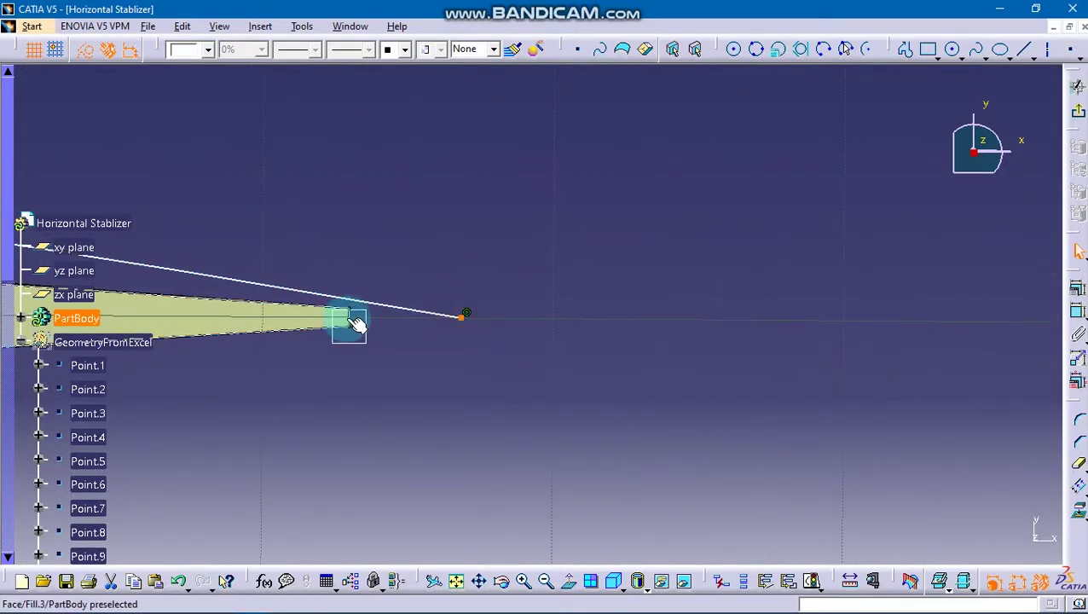
pyautogui.click(1078, 310)
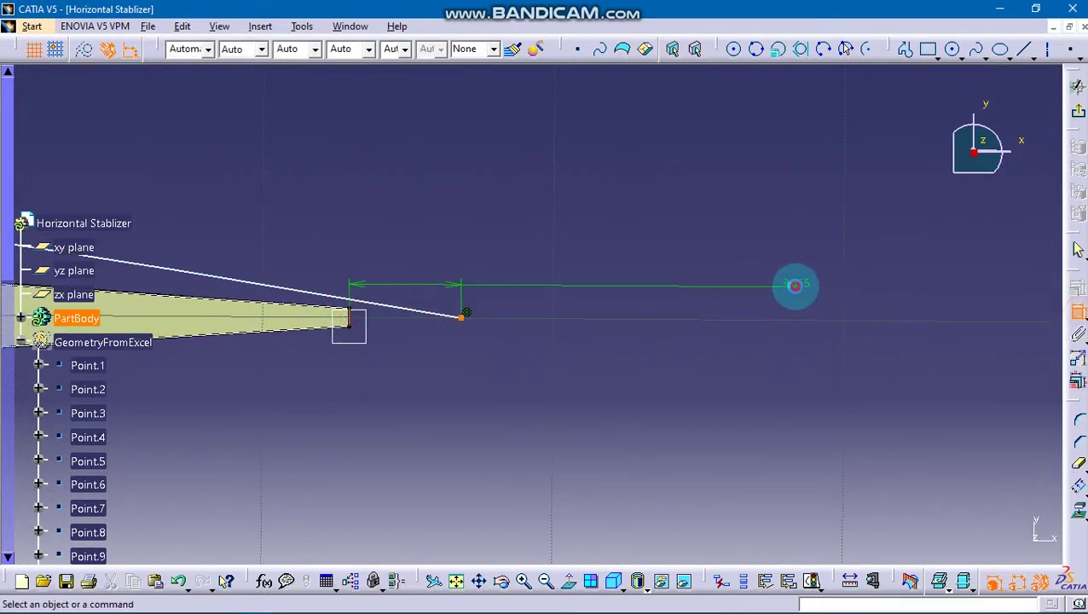
pyautogui.doubleClick(799, 284)
pyautogui.write('0mm')
pyautogui.press('Return')
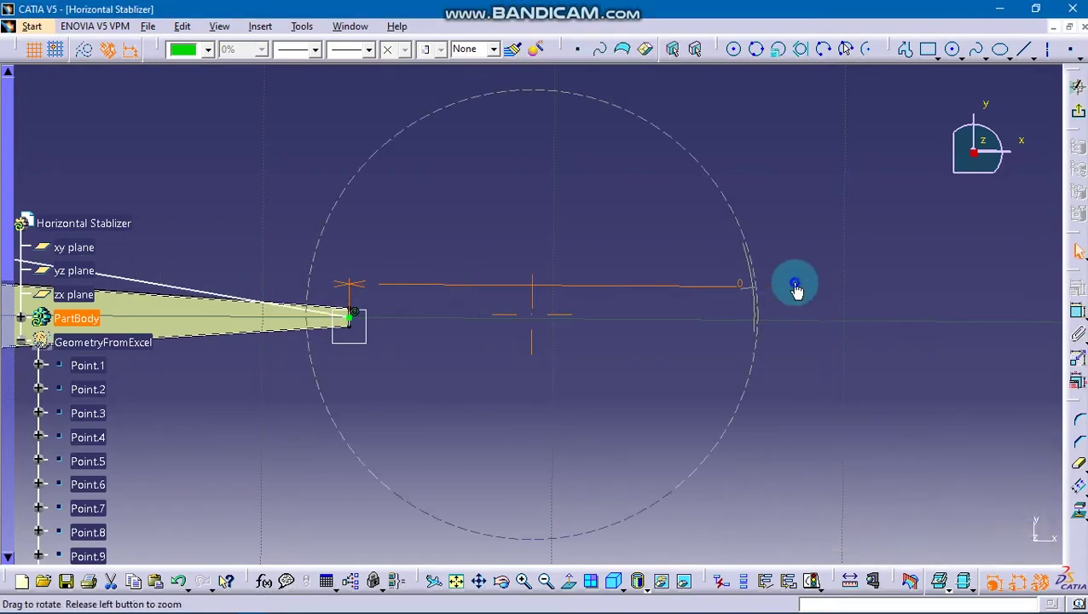
pyautogui.moveTo(812, 516)
pyautogui.mouseDown(button='middle')
pyautogui.moveTo(935, 462)
pyautogui.moveTo(712, 307)
pyautogui.moveTo(612, 259)
pyautogui.mouseUp(button='middle')
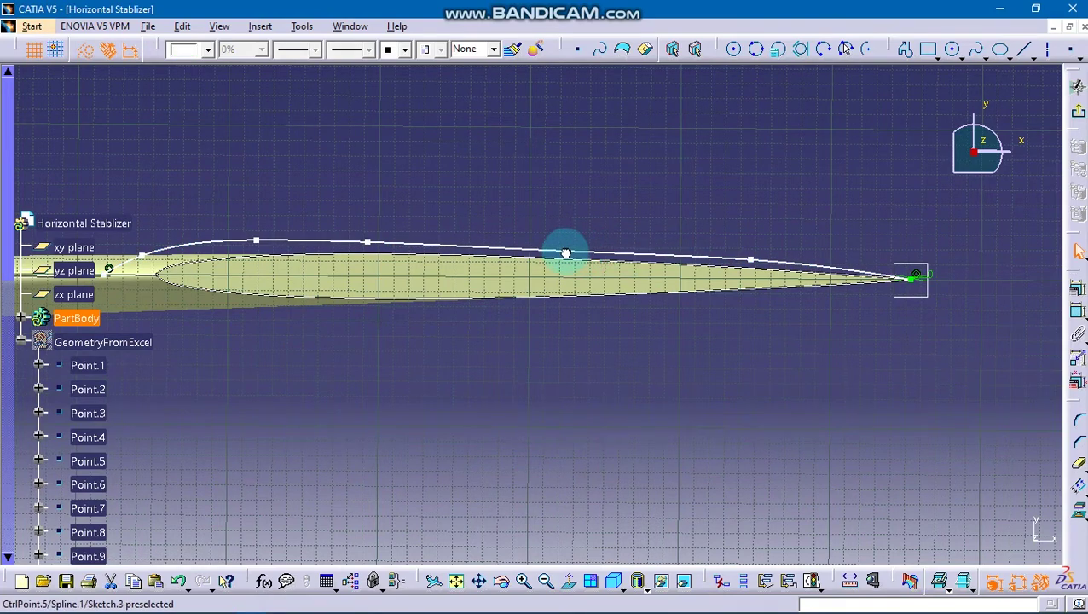
# Exit the sketch and start a new sketch on Plane.1 at the wing tip
pyautogui.click(1077, 88)
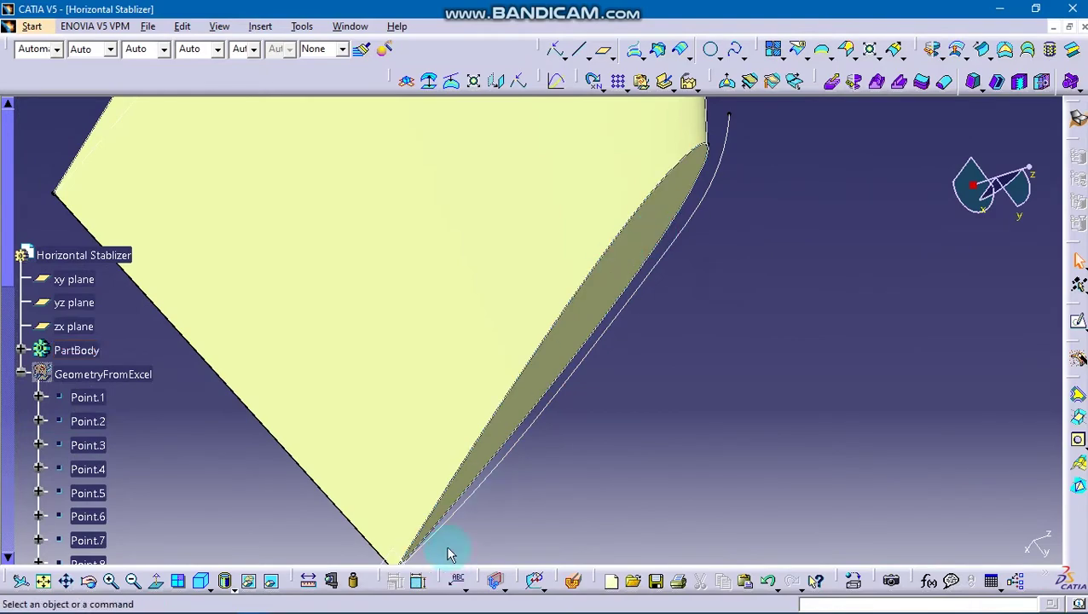
pyautogui.moveTo(449, 569); pyautogui.dragTo(498, 311, button='middle')
pyautogui.click(422, 414)
pyautogui.click(1076, 320)
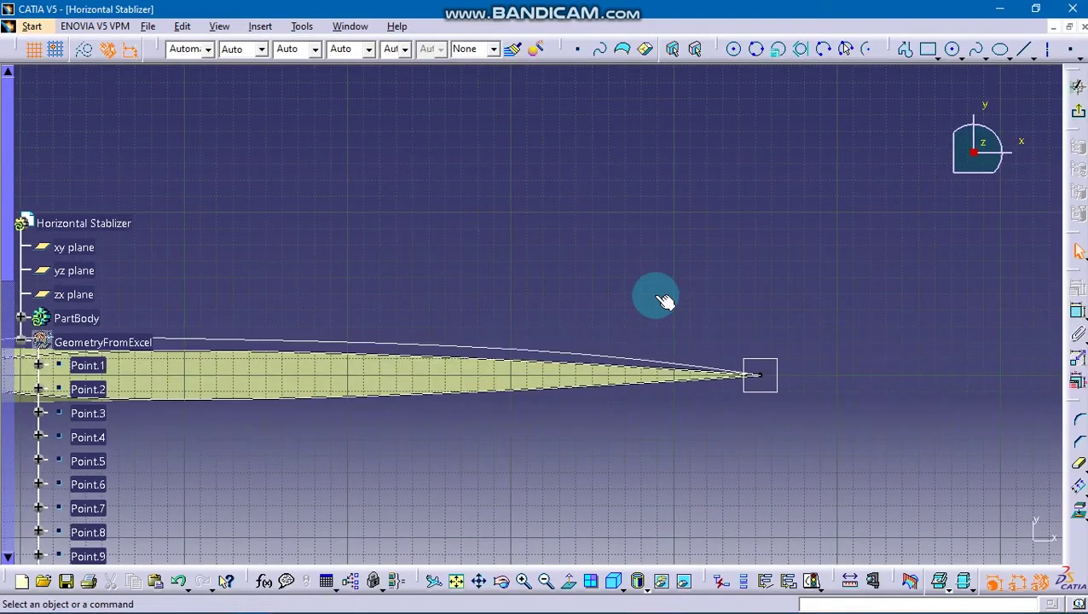
pyautogui.moveTo(746, 278)
pyautogui.mouseDown(button='middle')
pyautogui.moveTo(791, 277)
pyautogui.moveTo(825, 347)
pyautogui.moveTo(1023, 157)
pyautogui.mouseUp(button='middle')
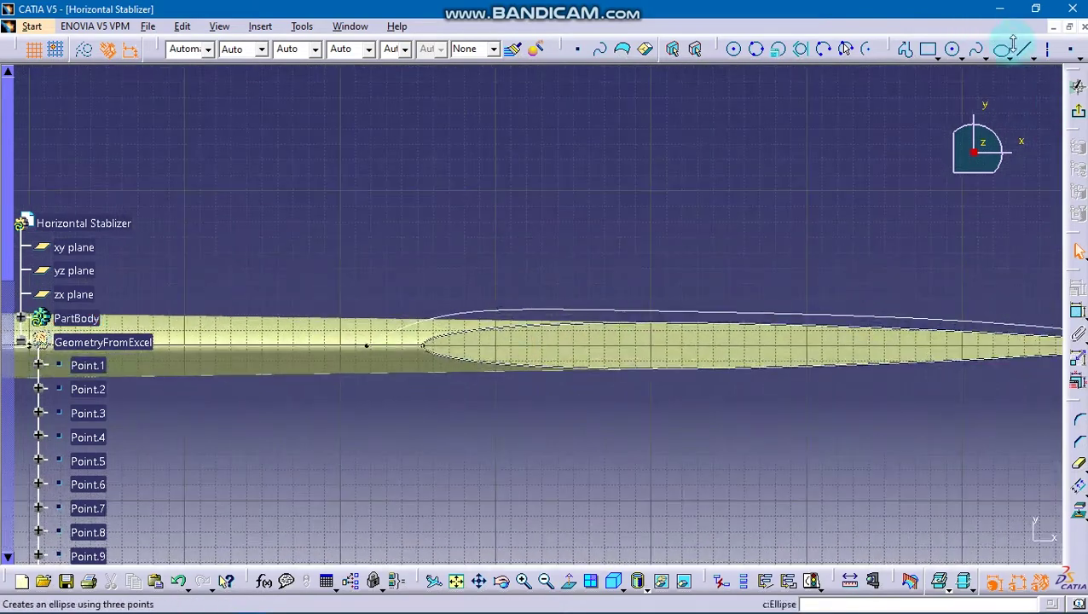
# Draw a horizontal chord line along the airfoil and exit the sketch
pyautogui.click(1012, 44)
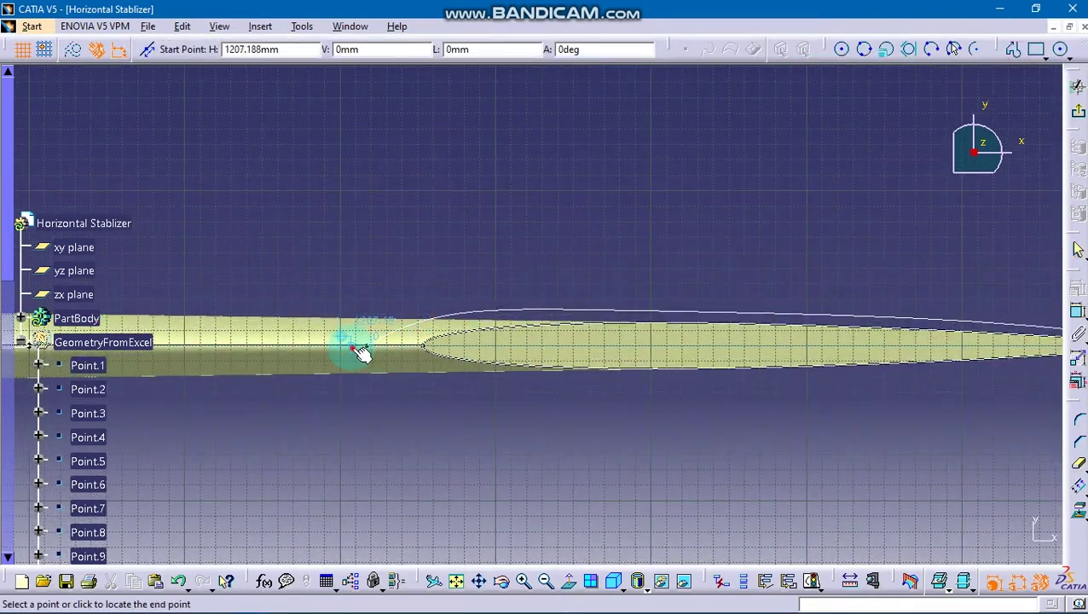
pyautogui.click(919, 346)
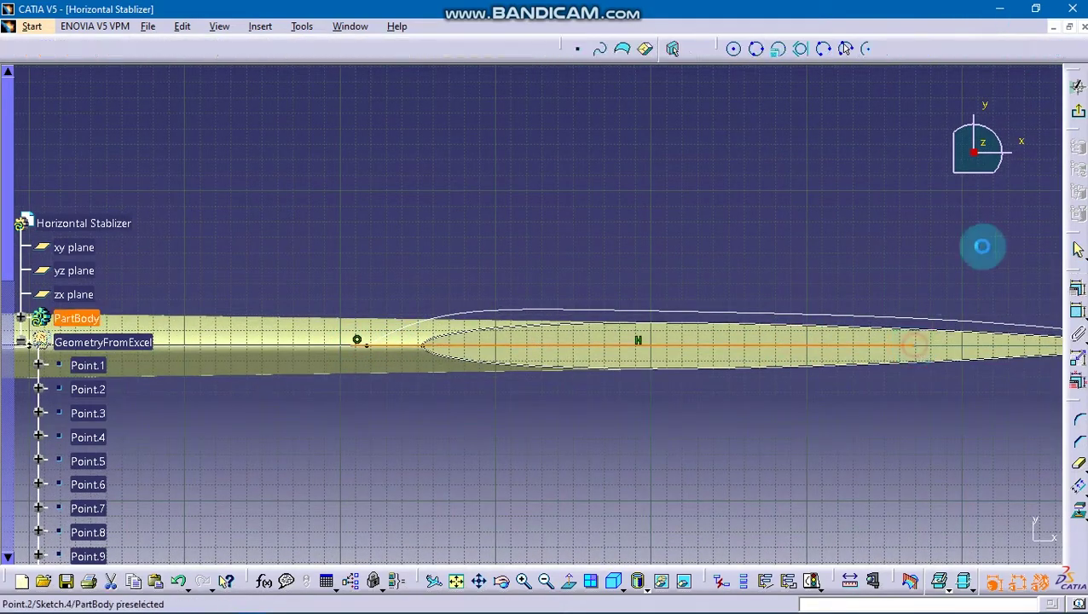
pyautogui.click(1080, 119)
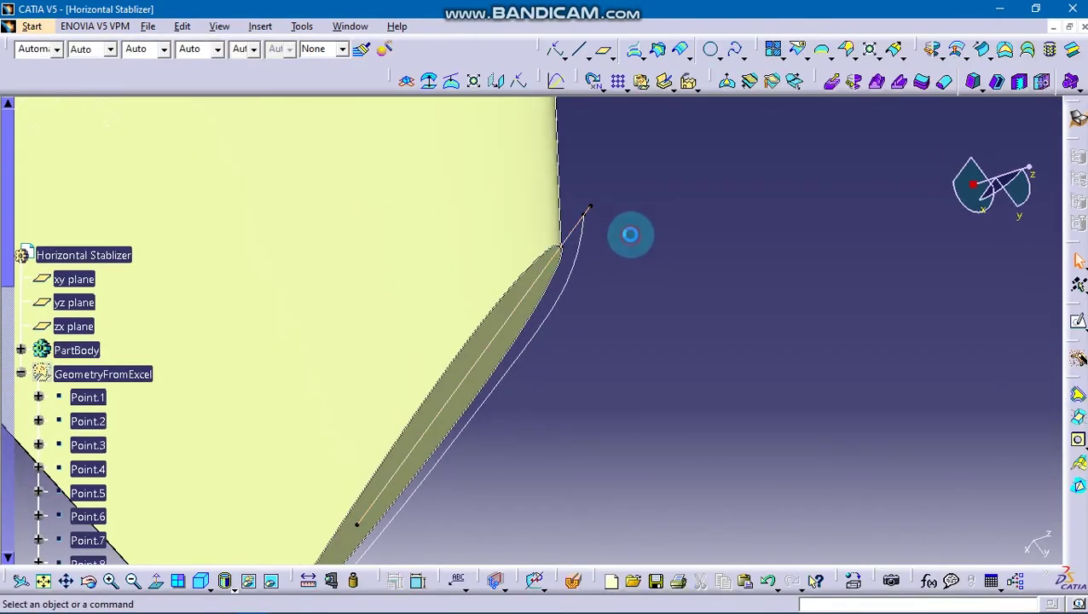
# Select the spline profile sketch and start a revolved surface
pyautogui.click(577, 247)
pyautogui.moveTo(736, 253)
pyautogui.mouseDown(button='middle')
pyautogui.moveTo(748, 333)
pyautogui.moveTo(690, 295)
pyautogui.mouseUp(button='middle')
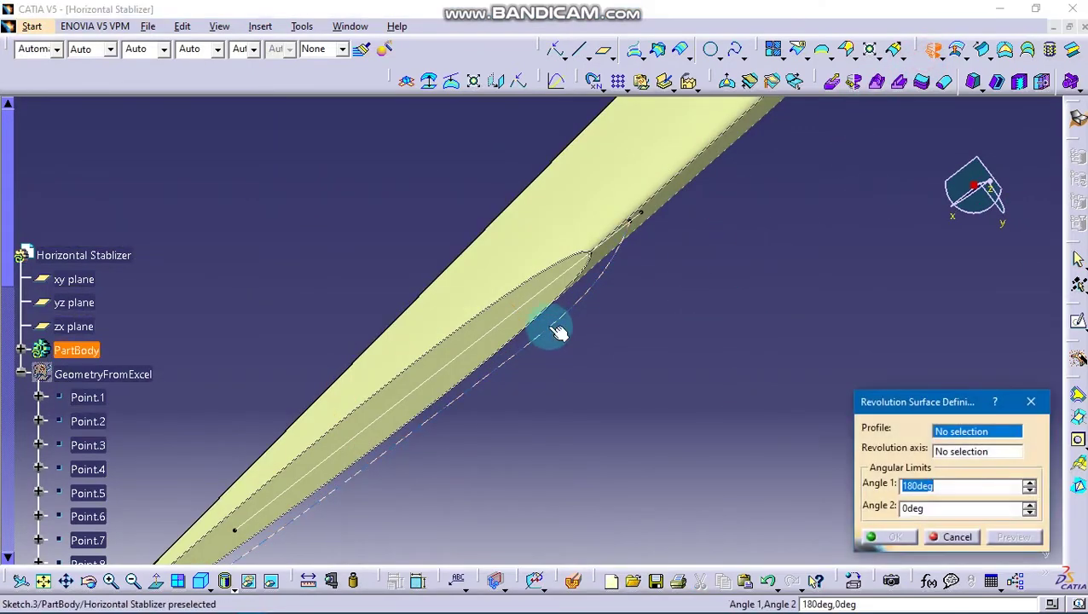
pyautogui.click(532, 303)
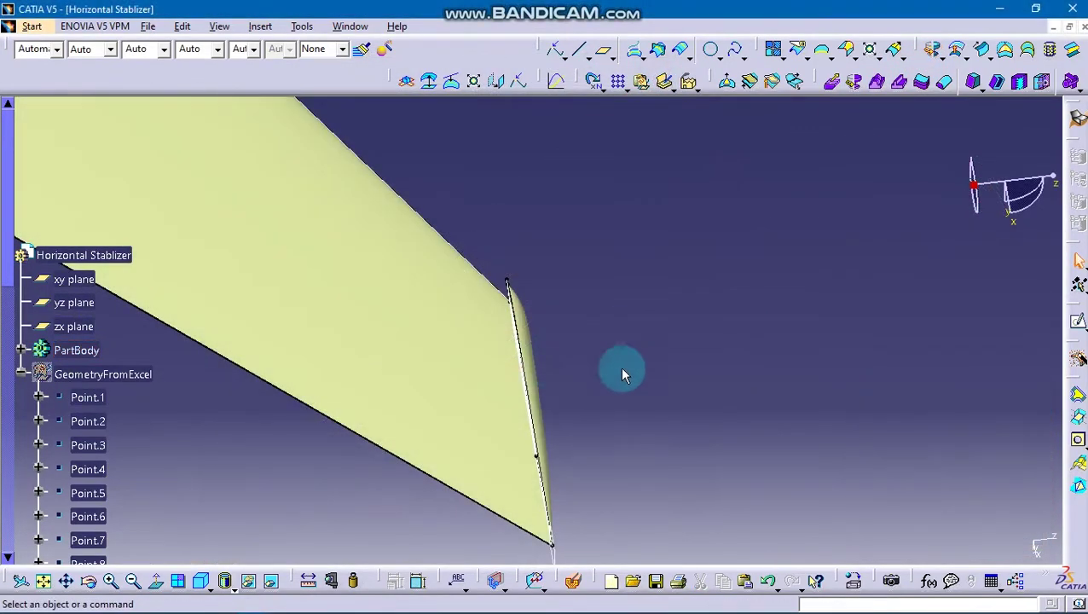
# Revolve Sketch.3 around the Sketch.4 chord axis, 180° each way
pyautogui.doubleClick(532, 366)
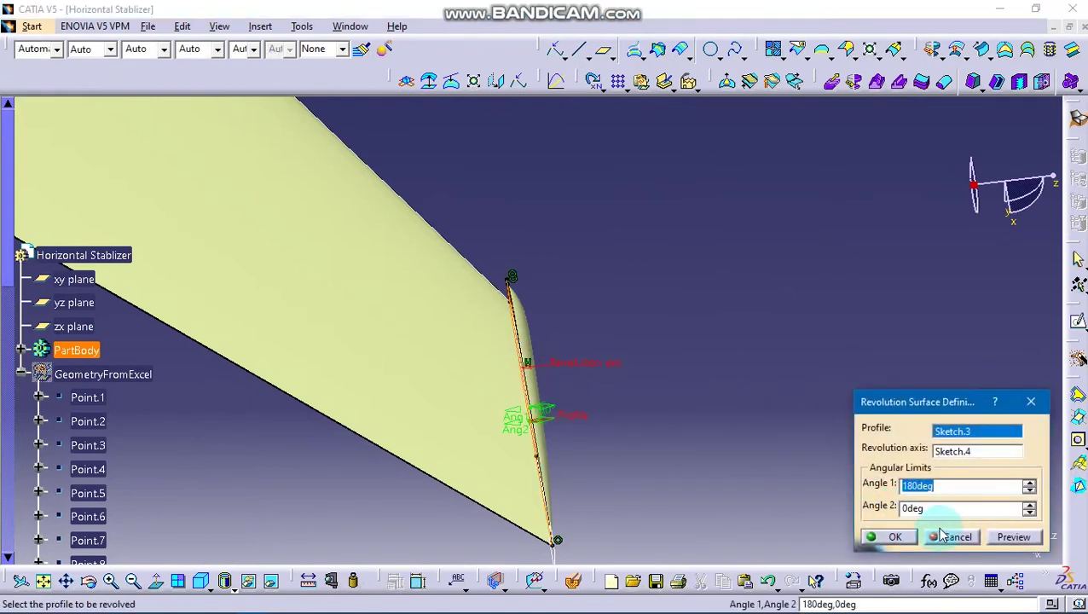
pyautogui.write('180')
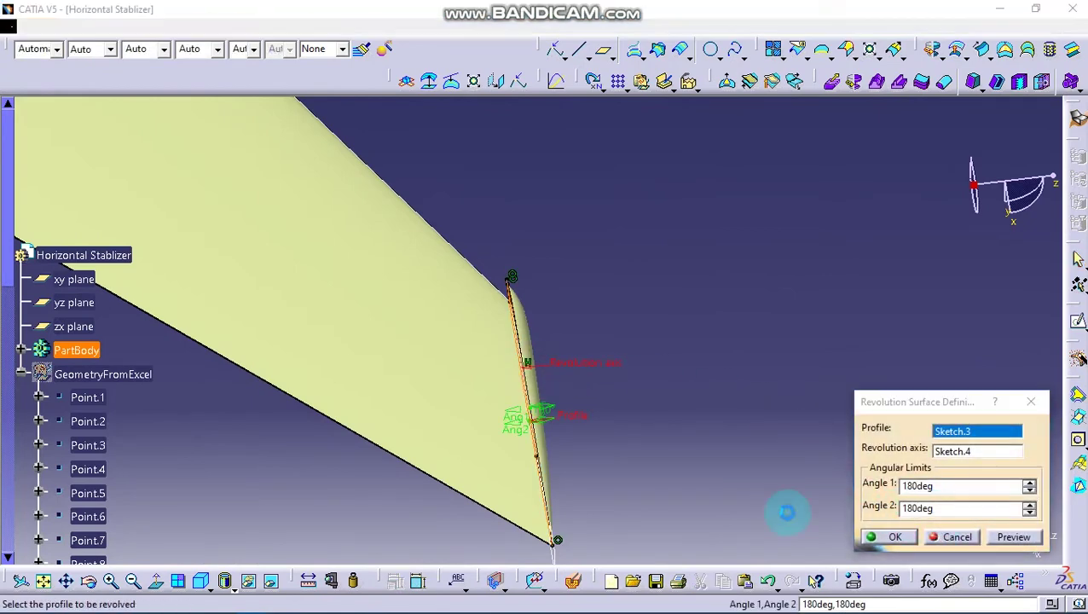
pyautogui.press('Return')
# Orbit around the stabilizer to inspect the new tip cap and select the chord edge
pyautogui.moveTo(696, 465)
pyautogui.mouseDown(button='middle')
pyautogui.moveTo(556, 437)
pyautogui.moveTo(461, 352)
pyautogui.mouseUp(button='middle')
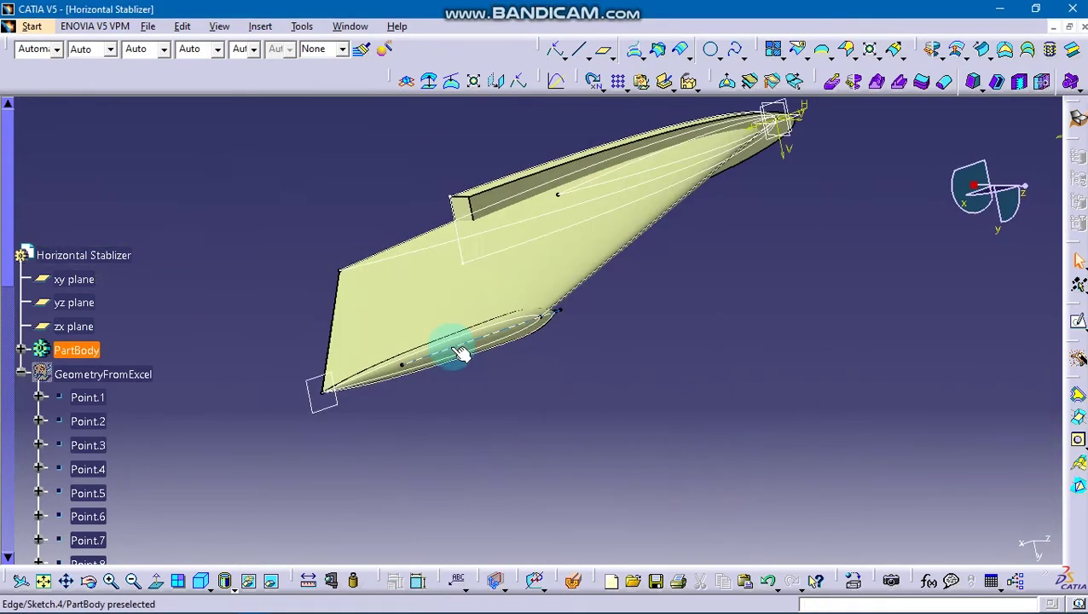
pyautogui.moveTo(179, 361)
pyautogui.mouseDown(button='middle')
pyautogui.moveTo(539, 371)
pyautogui.moveTo(546, 429)
pyautogui.mouseUp(button='middle')
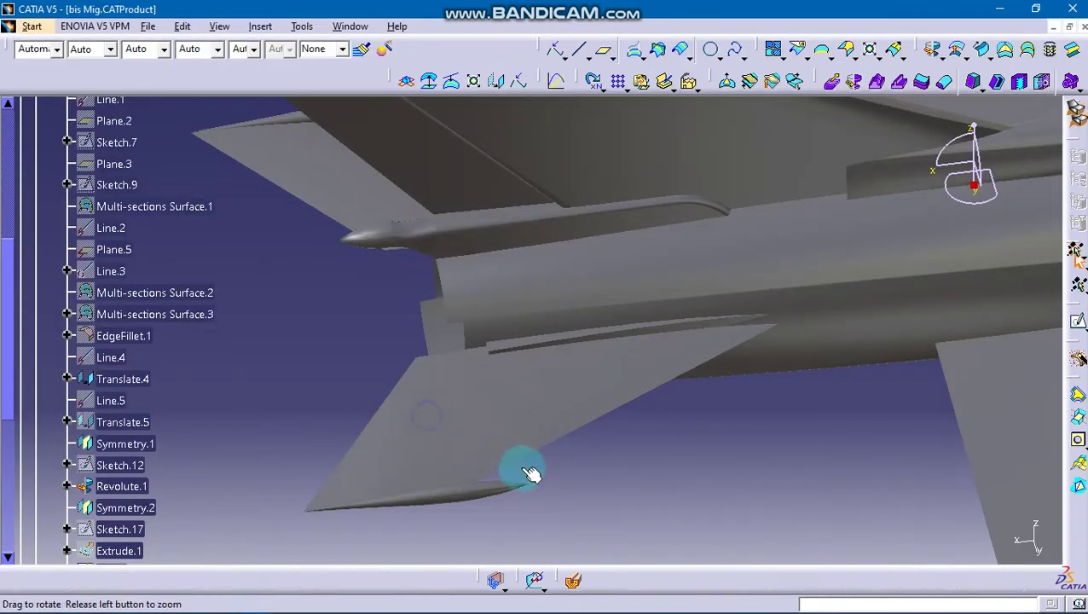
pyautogui.moveTo(517, 468)
pyautogui.mouseDown(button='middle')
pyautogui.moveTo(599, 495)
pyautogui.moveTo(639, 425)
pyautogui.moveTo(644, 381)
pyautogui.moveTo(578, 381)
pyautogui.moveTo(493, 346)
pyautogui.mouseUp(button='middle')
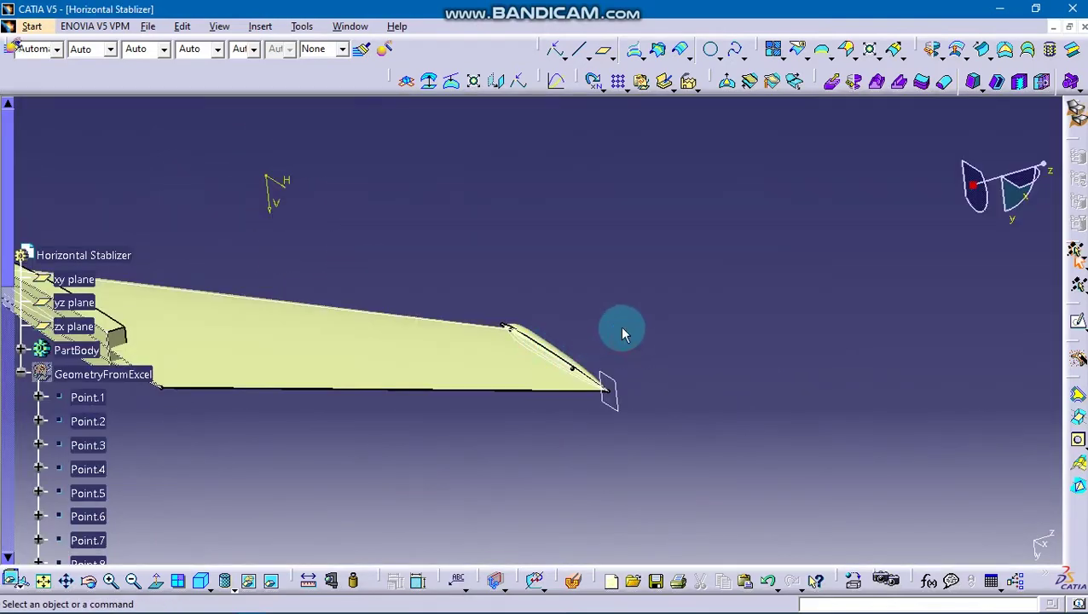
pyautogui.moveTo(624, 330)
pyautogui.mouseDown(button='middle')
pyautogui.moveTo(430, 341)
pyautogui.moveTo(308, 297)
pyautogui.moveTo(503, 389)
pyautogui.moveTo(595, 406)
pyautogui.moveTo(486, 375)
pyautogui.moveTo(618, 365)
pyautogui.moveTo(461, 311)
pyautogui.moveTo(469, 352)
pyautogui.moveTo(535, 370)
pyautogui.moveTo(536, 344)
pyautogui.mouseUp(button='middle')
pyautogui.click(535, 344)
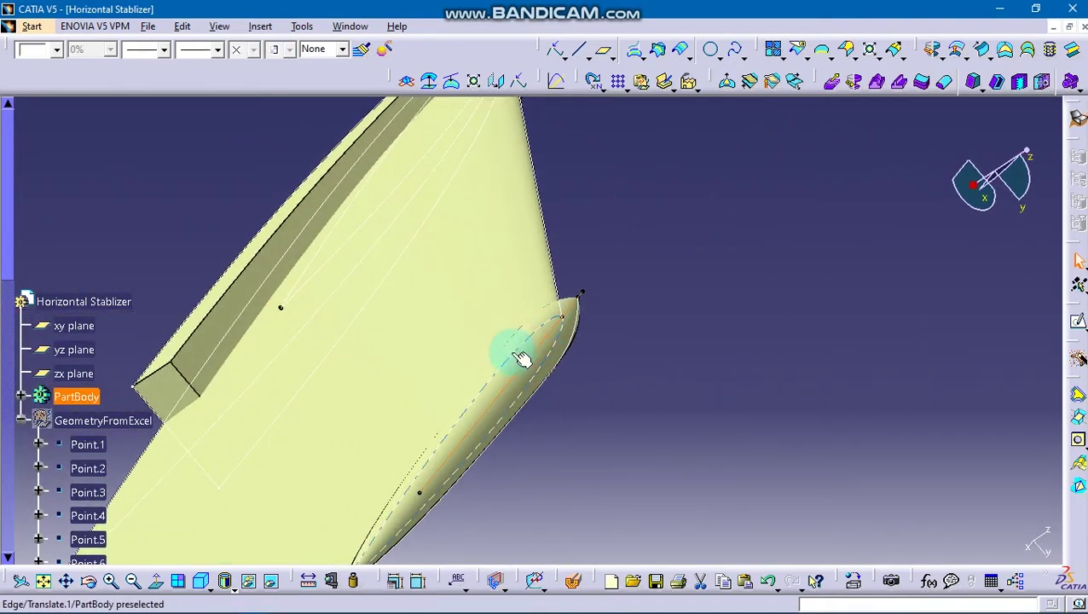
# Reshape the tip-cap spline in Sketch.3 and exit, triggering Revolute.1's axis-intersection error
pyautogui.doubleClick(522, 359)
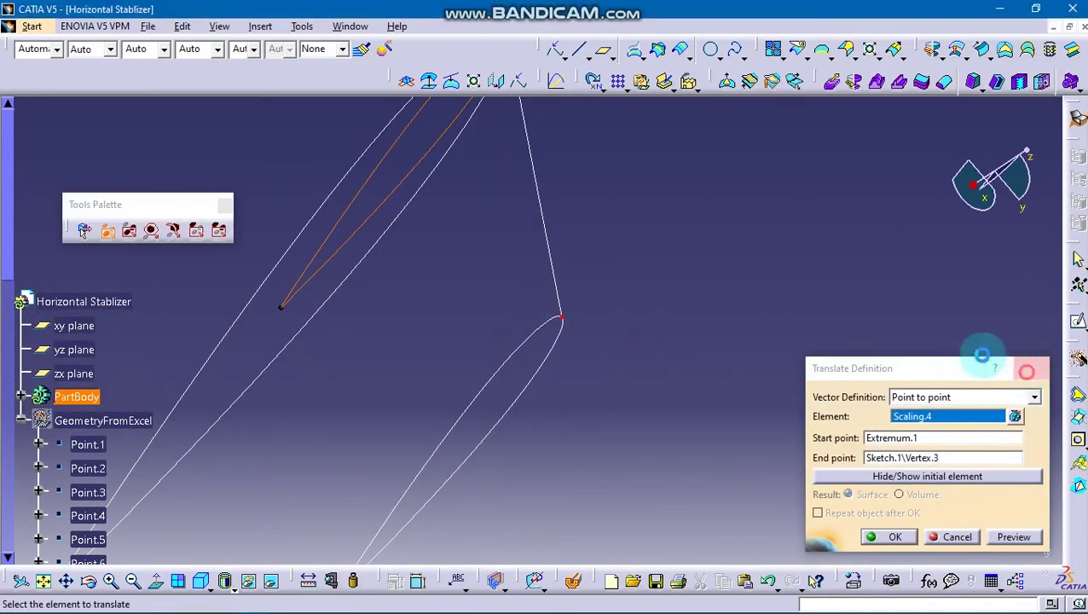
pyautogui.click(1026, 371)
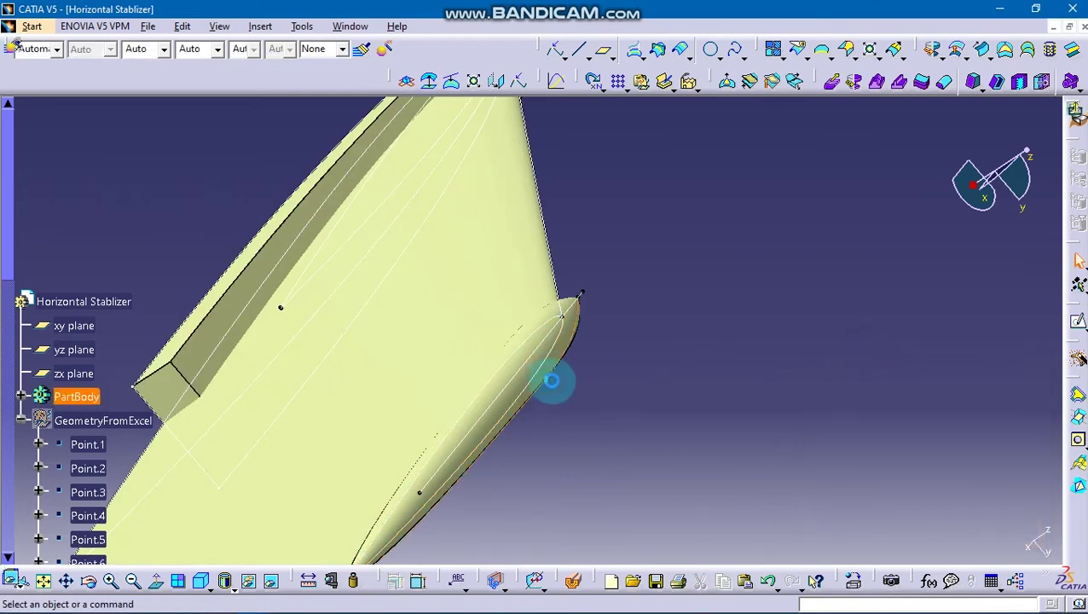
pyautogui.doubleClick(552, 381)
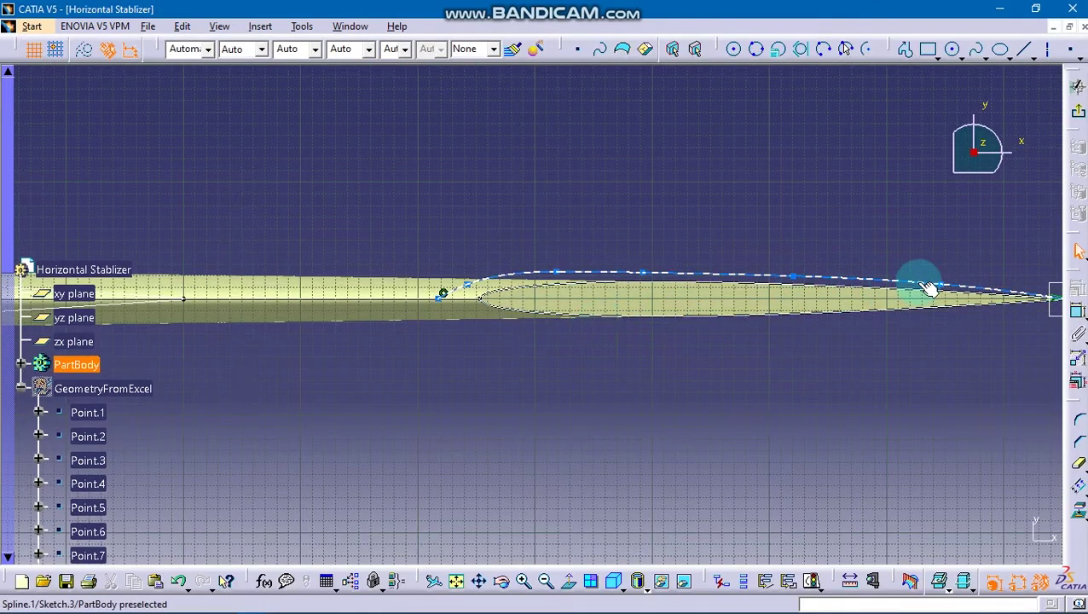
pyautogui.moveTo(949, 290); pyautogui.dragTo(913, 294)
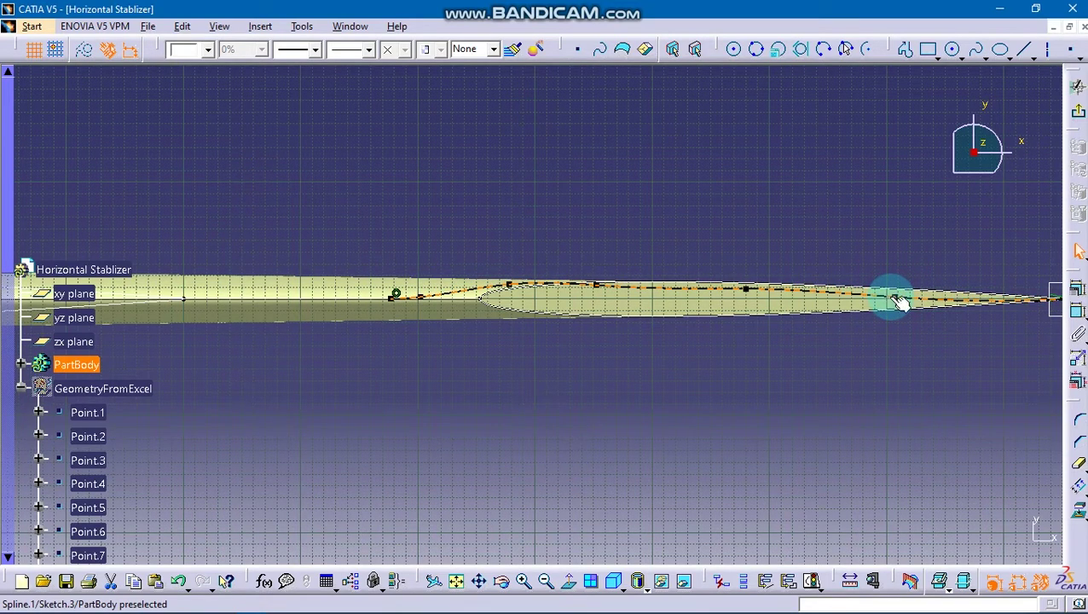
pyautogui.click(1073, 109)
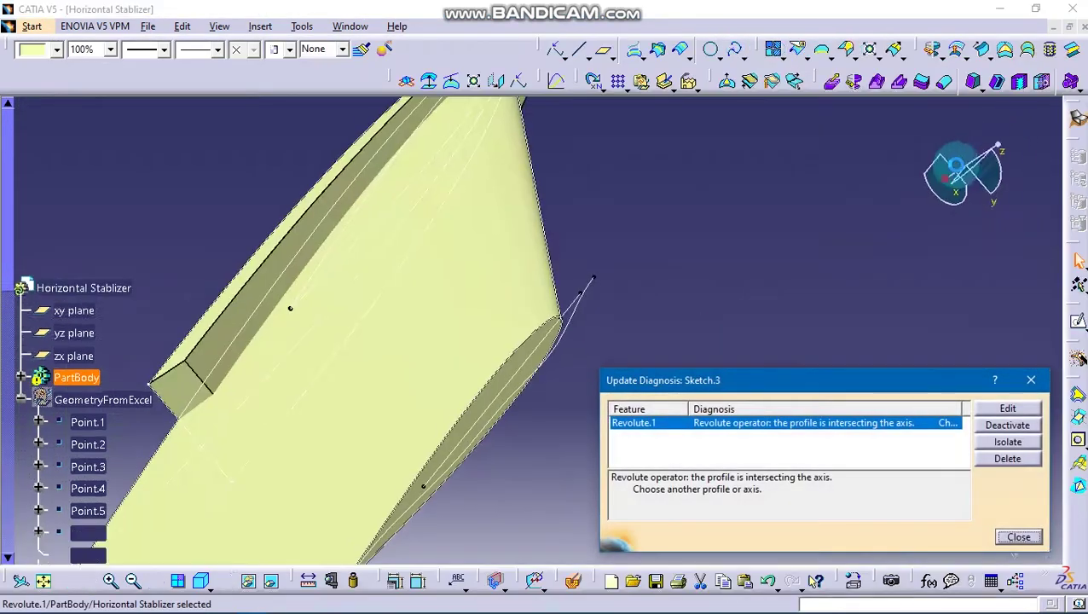
# Dismiss the error, pull Sketch.3's spline control point CtrlPoint.6 upward, and return to 3D
pyautogui.click(1024, 384)
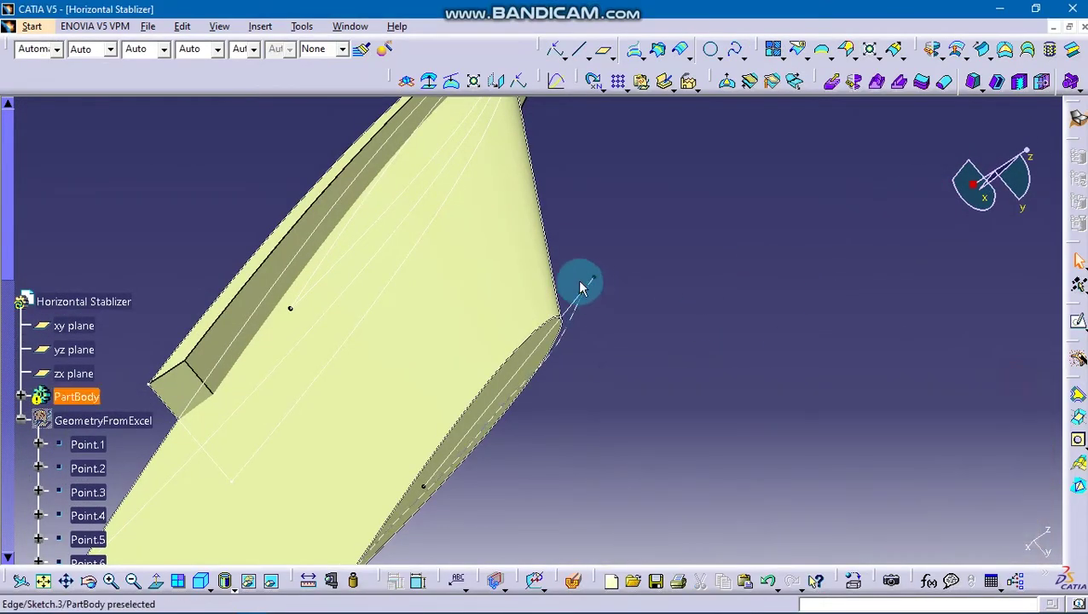
pyautogui.doubleClick(587, 288)
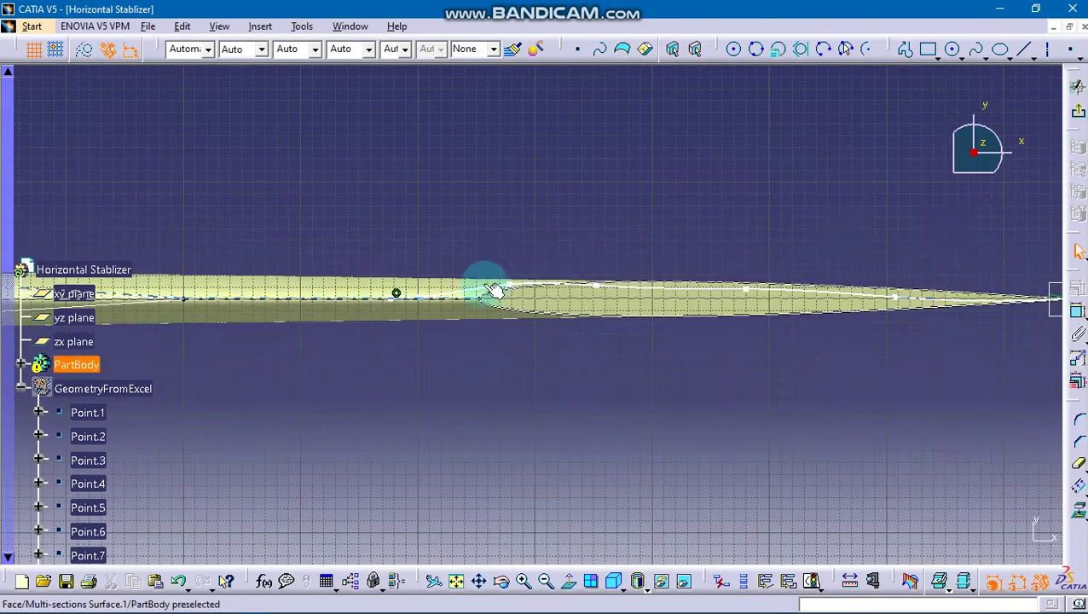
pyautogui.click(426, 296)
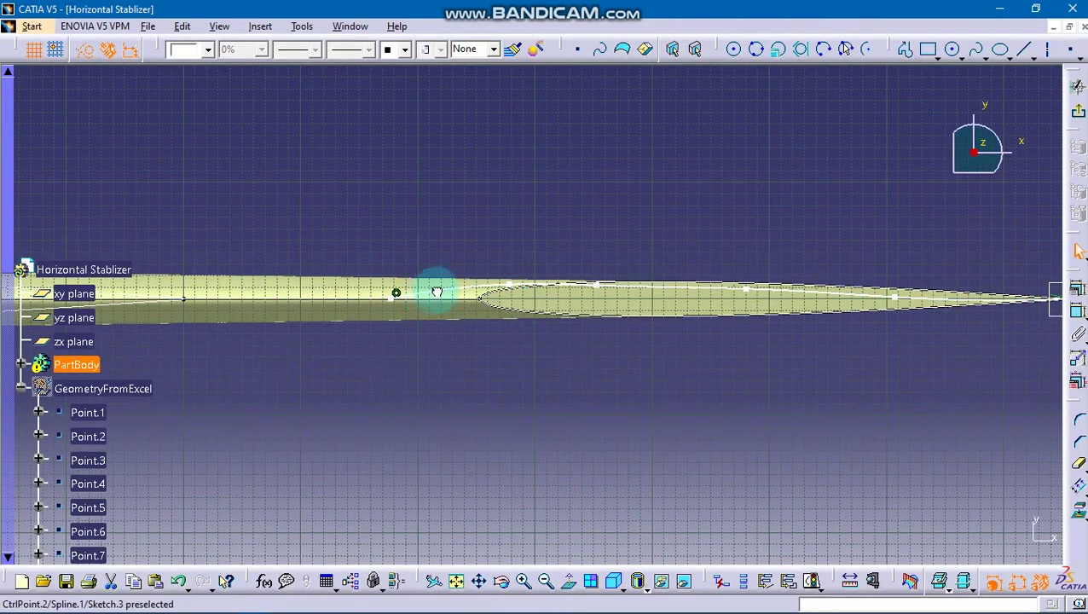
pyautogui.click(403, 296)
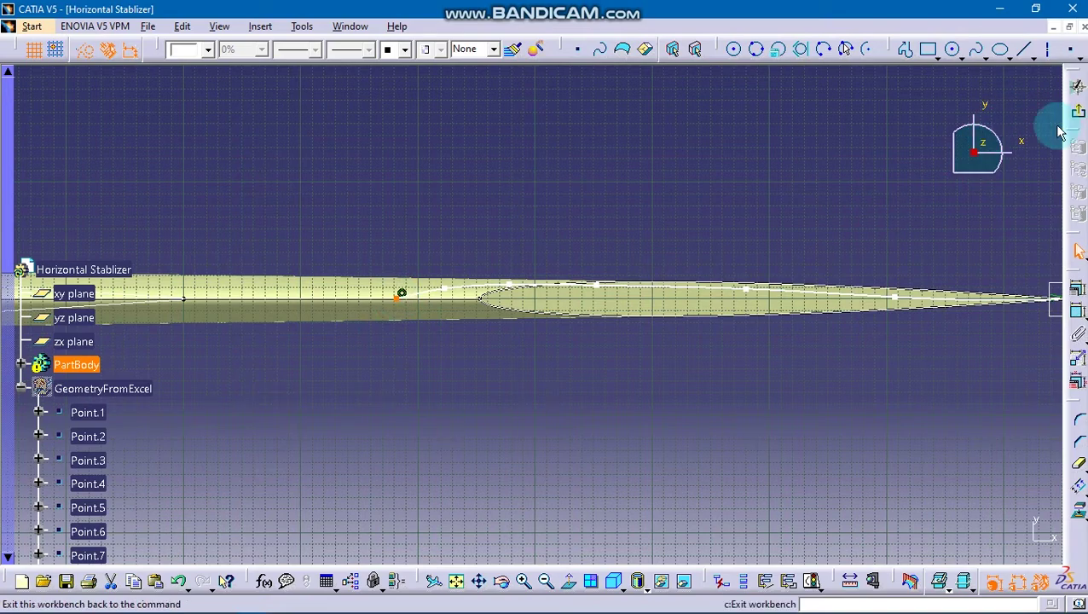
pyautogui.moveTo(894, 230)
pyautogui.mouseDown(button='middle')
pyautogui.moveTo(810, 211)
pyautogui.moveTo(292, 213)
pyautogui.moveTo(146, 182)
pyautogui.moveTo(753, 267)
pyautogui.moveTo(605, 210)
pyautogui.moveTo(457, 231)
pyautogui.moveTo(602, 290)
pyautogui.mouseUp(button='middle')
pyautogui.moveTo(424, 273); pyautogui.dragTo(485, 260)
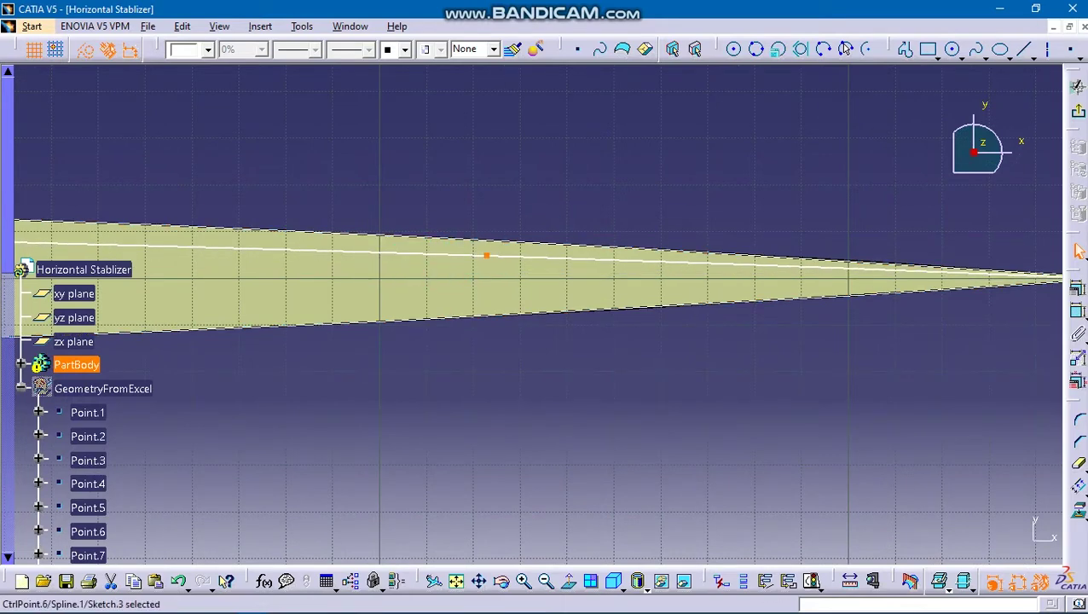
pyautogui.click(1074, 105)
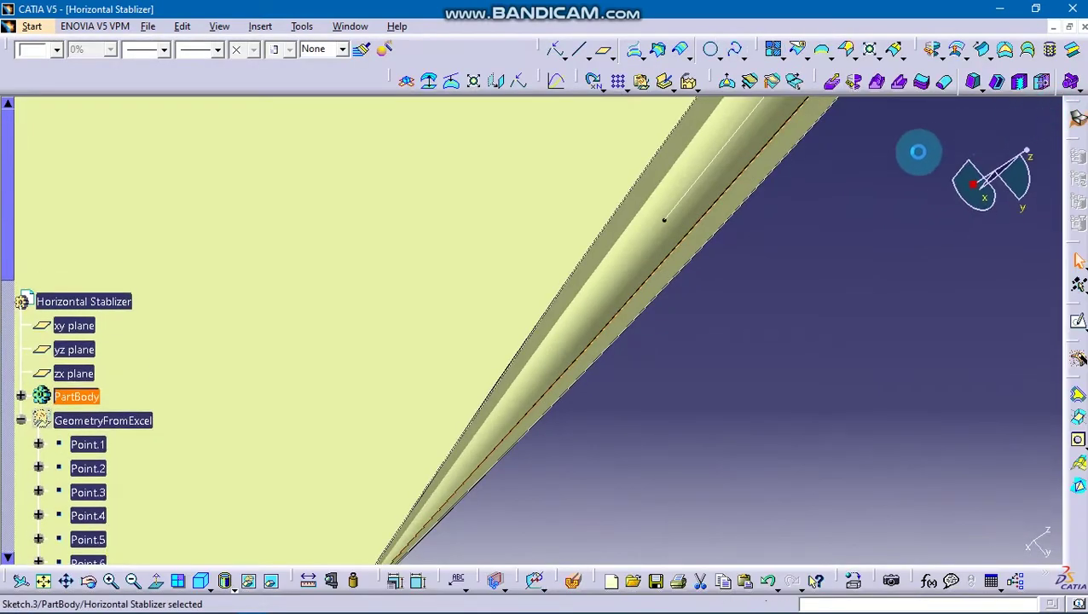
pyautogui.moveTo(804, 218)
pyautogui.mouseDown(button='middle')
pyautogui.moveTo(818, 416)
pyautogui.moveTo(767, 258)
pyautogui.moveTo(651, 272)
pyautogui.moveTo(739, 303)
pyautogui.moveTo(712, 357)
pyautogui.moveTo(704, 263)
pyautogui.moveTo(719, 340)
pyautogui.moveTo(620, 333)
pyautogui.moveTo(680, 382)
pyautogui.moveTo(656, 343)
pyautogui.moveTo(659, 321)
pyautogui.moveTo(706, 288)
pyautogui.mouseUp(button='middle')
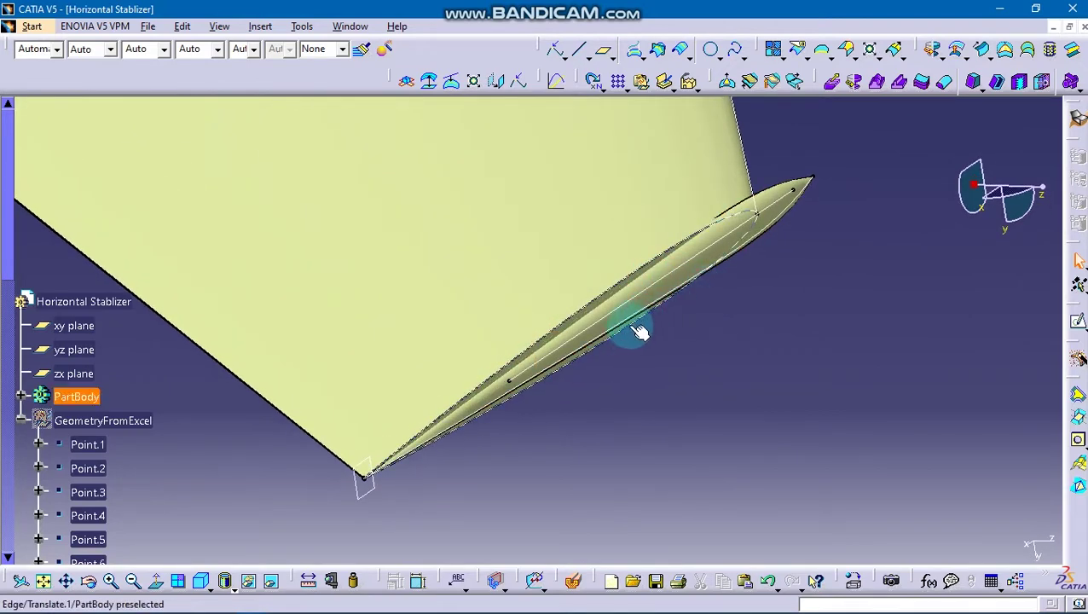
pyautogui.moveTo(658, 333); pyautogui.dragTo(647, 323, button='middle')
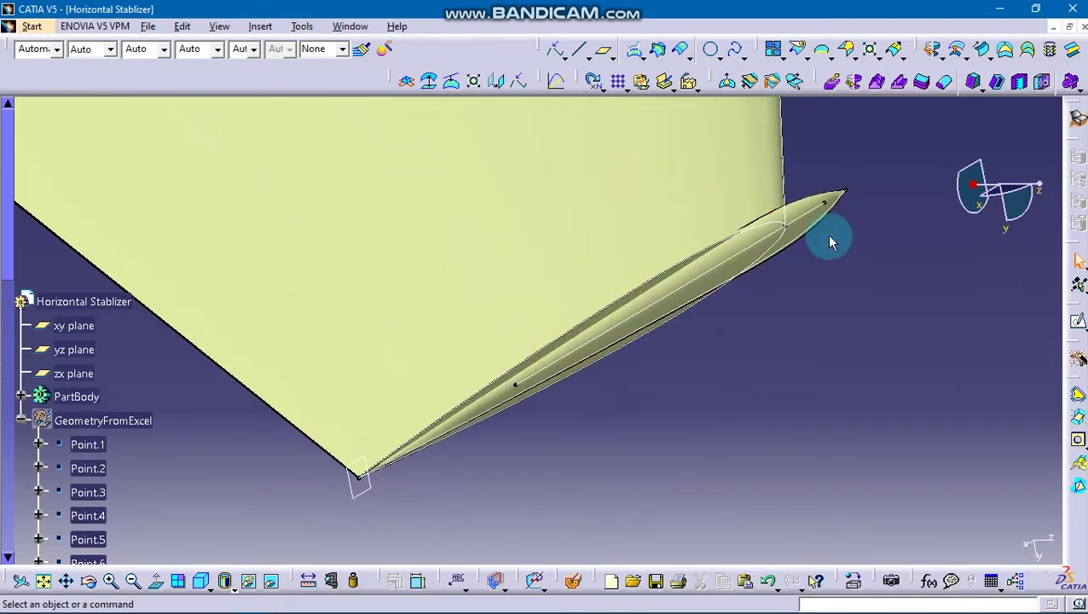
pyautogui.doubleClick(824, 212)
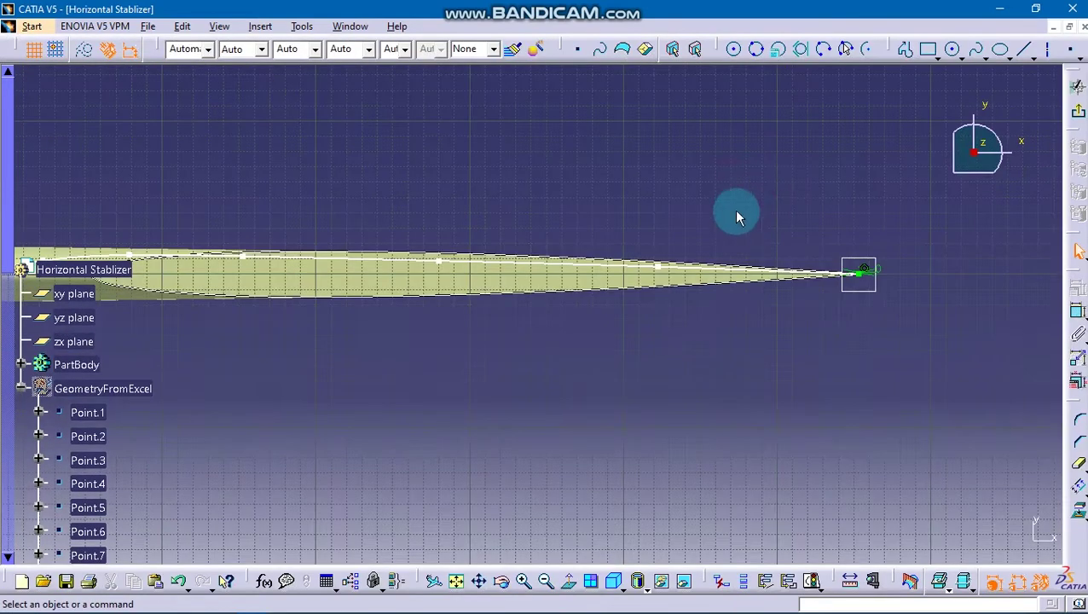
pyautogui.click(598, 264)
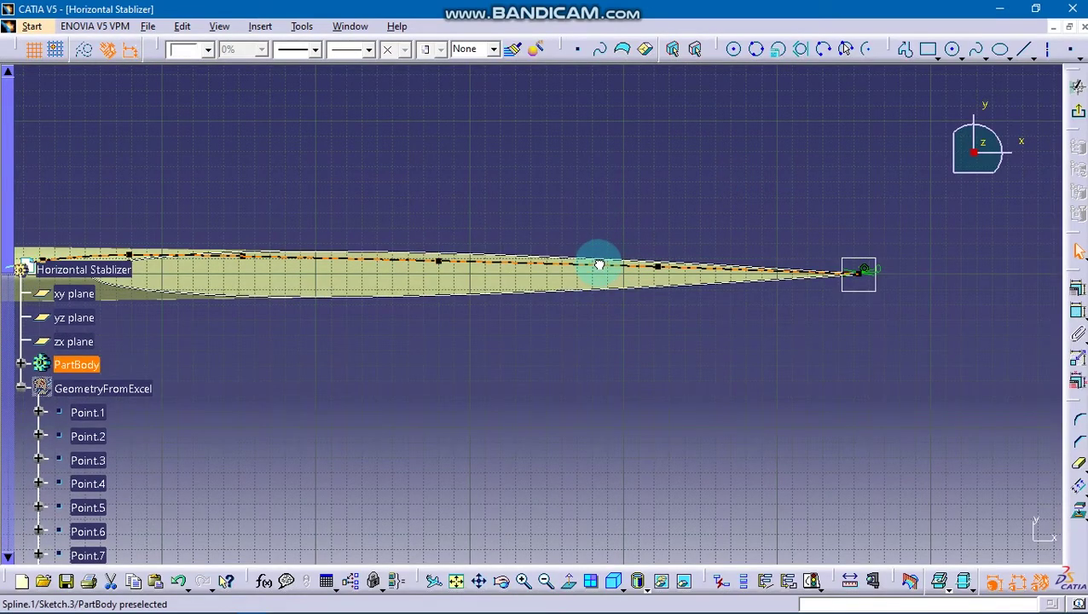
pyautogui.click(656, 268)
pyautogui.click(654, 266)
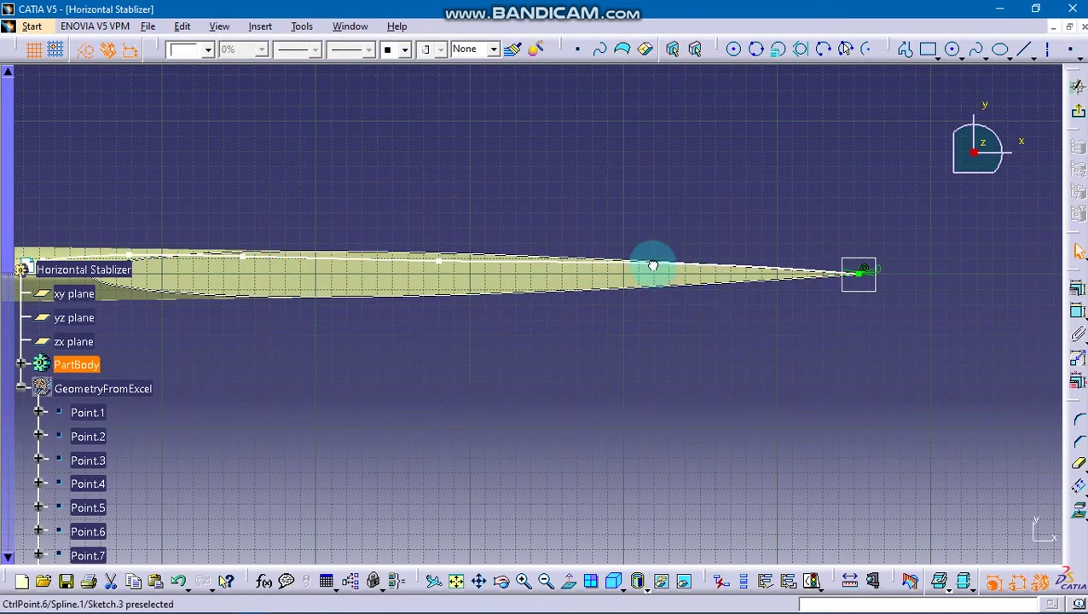
pyautogui.click(439, 263)
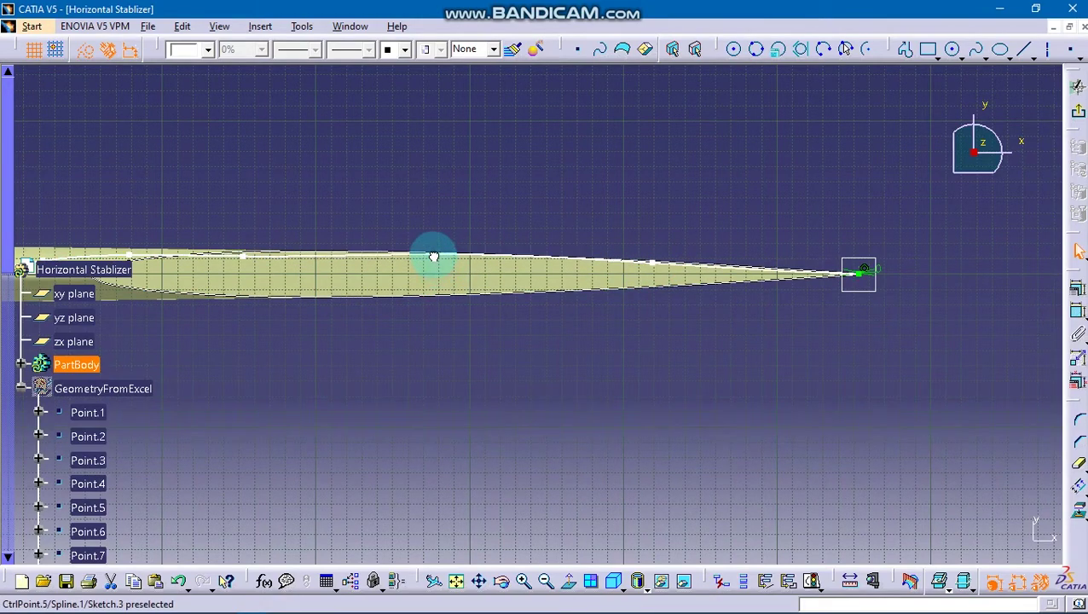
pyautogui.moveTo(433, 256); pyautogui.dragTo(467, 284, button='middle')
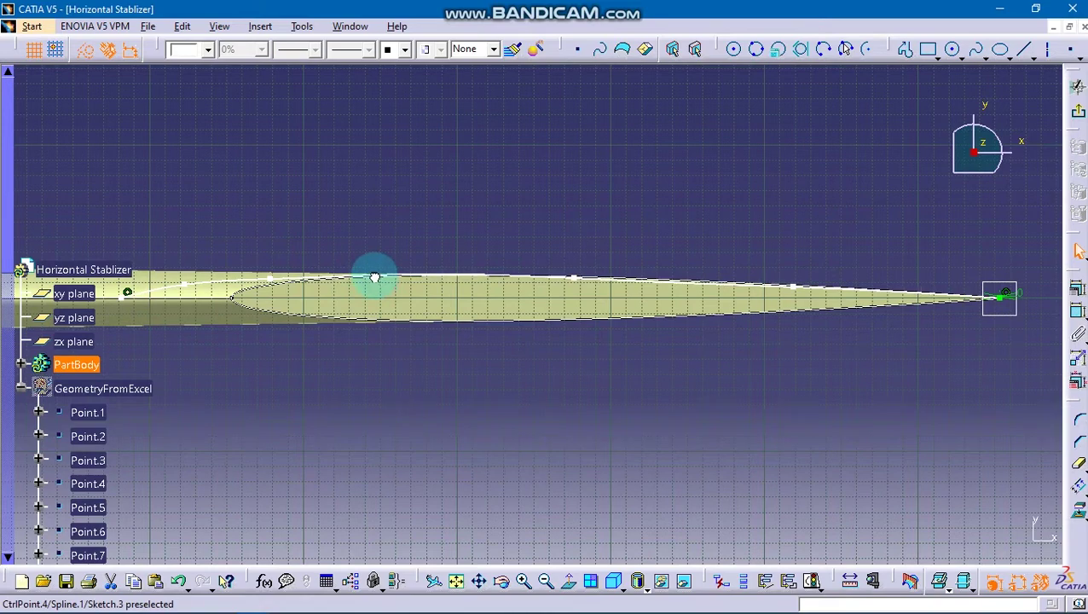
pyautogui.moveTo(308, 258); pyautogui.dragTo(407, 284, button='middle')
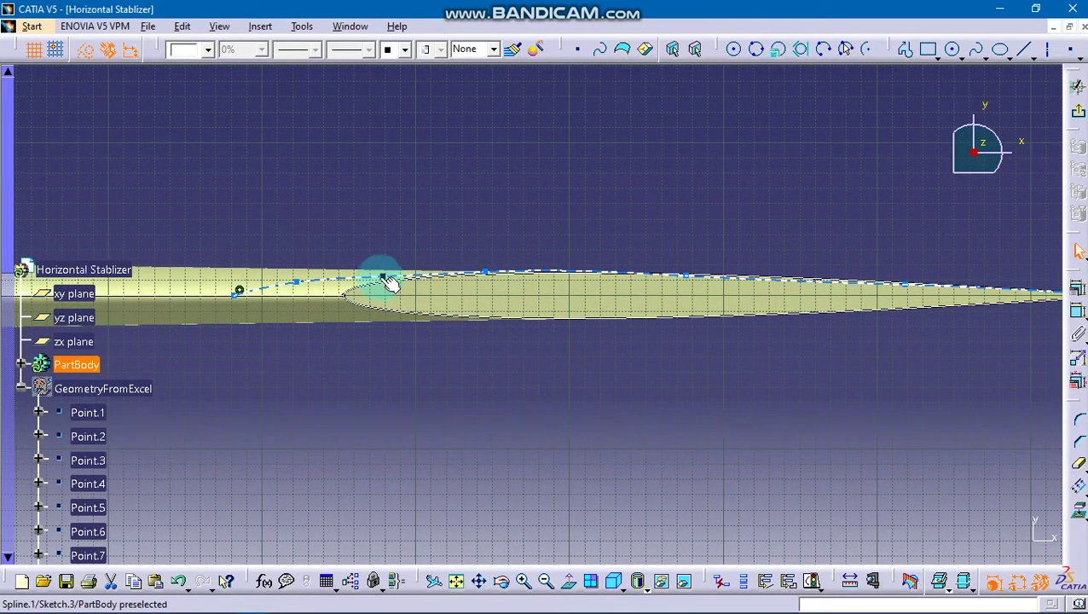
pyautogui.click(530, 271)
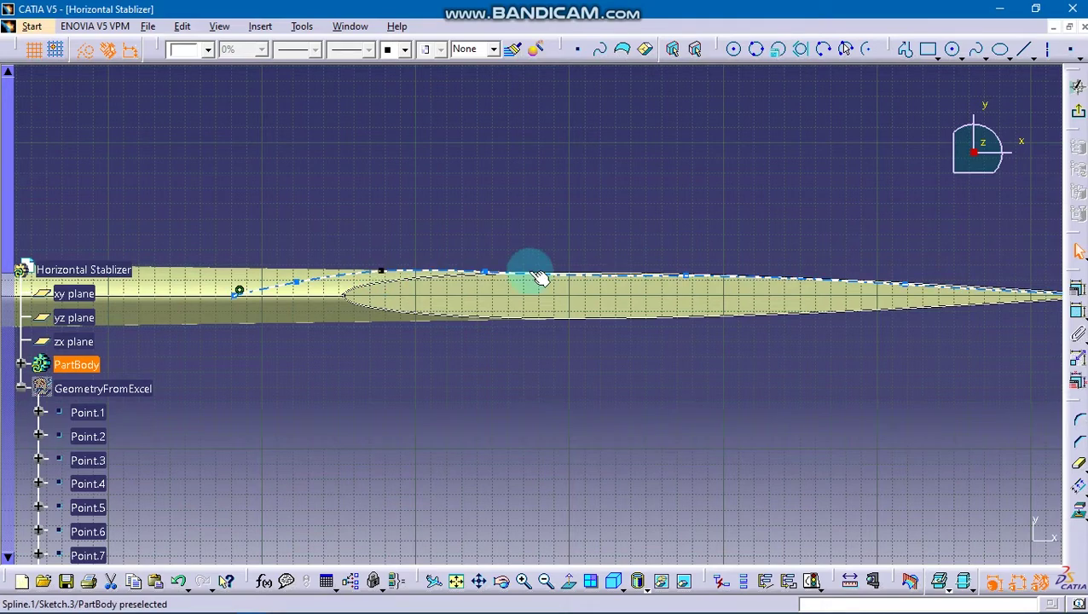
pyautogui.click(1077, 86)
pyautogui.moveTo(751, 217)
pyautogui.mouseDown(button='middle')
pyautogui.moveTo(406, 298)
pyautogui.moveTo(595, 357)
pyautogui.moveTo(613, 413)
pyautogui.moveTo(642, 352)
pyautogui.mouseUp(button='middle')
pyautogui.moveTo(548, 308)
pyautogui.mouseDown(button='middle')
pyautogui.moveTo(364, 323)
pyautogui.moveTo(652, 335)
pyautogui.moveTo(527, 345)
pyautogui.mouseUp(button='middle')
# Reconfirm Revolute.1 with Sketch.3 profile, Sketch.4 axis and 180° angles
pyautogui.click(527, 296)
pyautogui.doubleClick(527, 296)
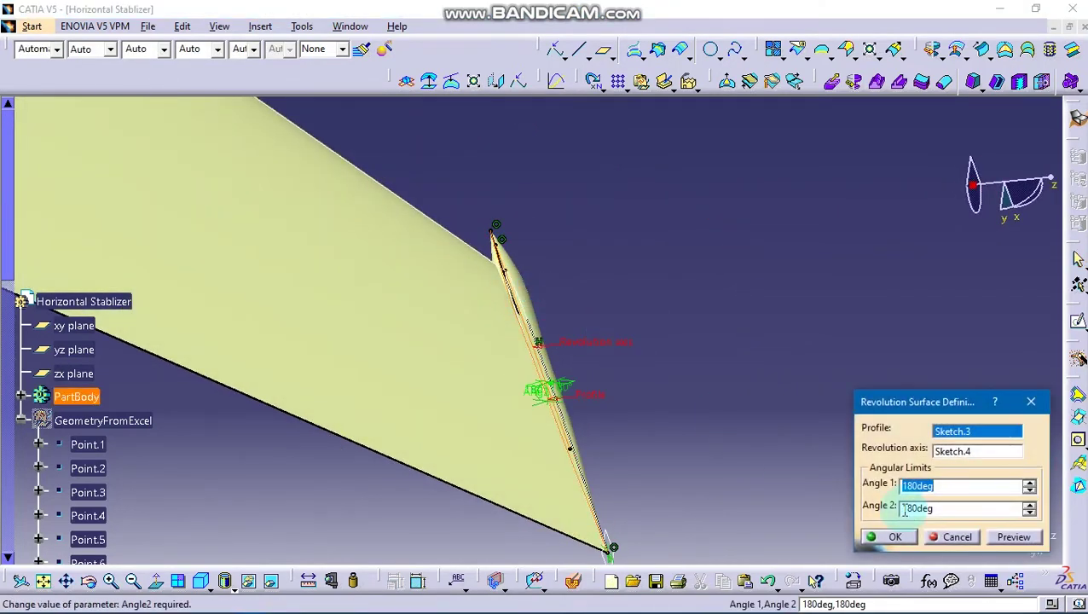
pyautogui.click(896, 537)
# Check the rounded tip cap against the bis Mig aircraft model
pyautogui.moveTo(728, 471)
pyautogui.mouseDown(button='middle')
pyautogui.moveTo(634, 371)
pyautogui.moveTo(653, 184)
pyautogui.moveTo(503, 299)
pyautogui.moveTo(406, 354)
pyautogui.moveTo(550, 415)
pyautogui.moveTo(767, 342)
pyautogui.moveTo(607, 333)
pyautogui.moveTo(624, 444)
pyautogui.mouseUp(button='middle')
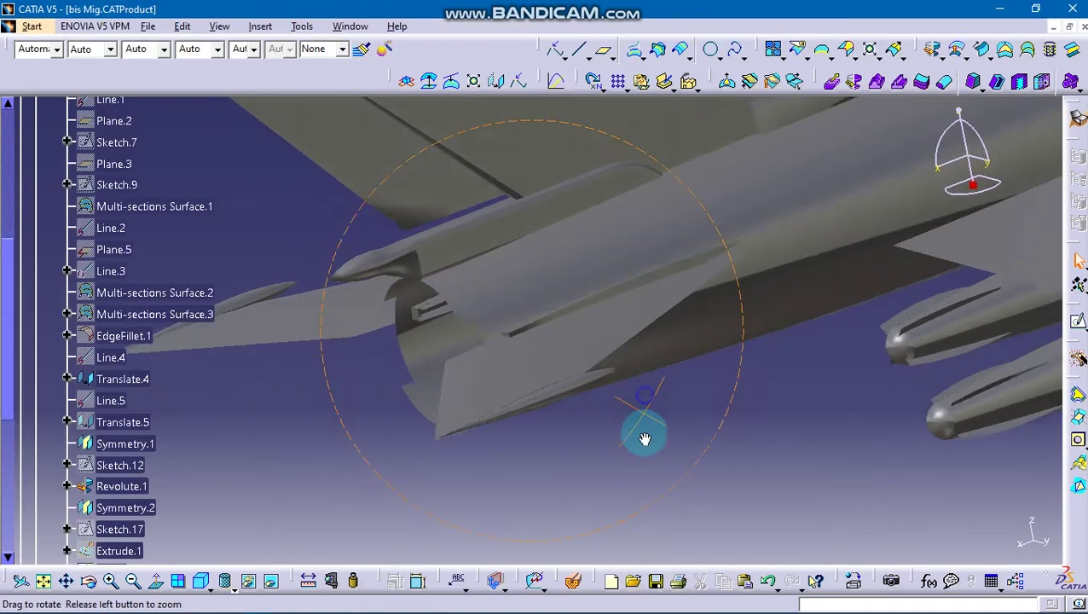
pyautogui.moveTo(644, 440)
pyautogui.mouseDown(button='middle')
pyautogui.moveTo(723, 485)
pyautogui.moveTo(736, 445)
pyautogui.mouseUp(button='middle')
pyautogui.hotkey('ctrl', 'Tab')
pyautogui.moveTo(607, 310)
pyautogui.mouseDown(button='middle')
pyautogui.moveTo(549, 387)
pyautogui.moveTo(483, 422)
pyautogui.mouseUp(button='middle')
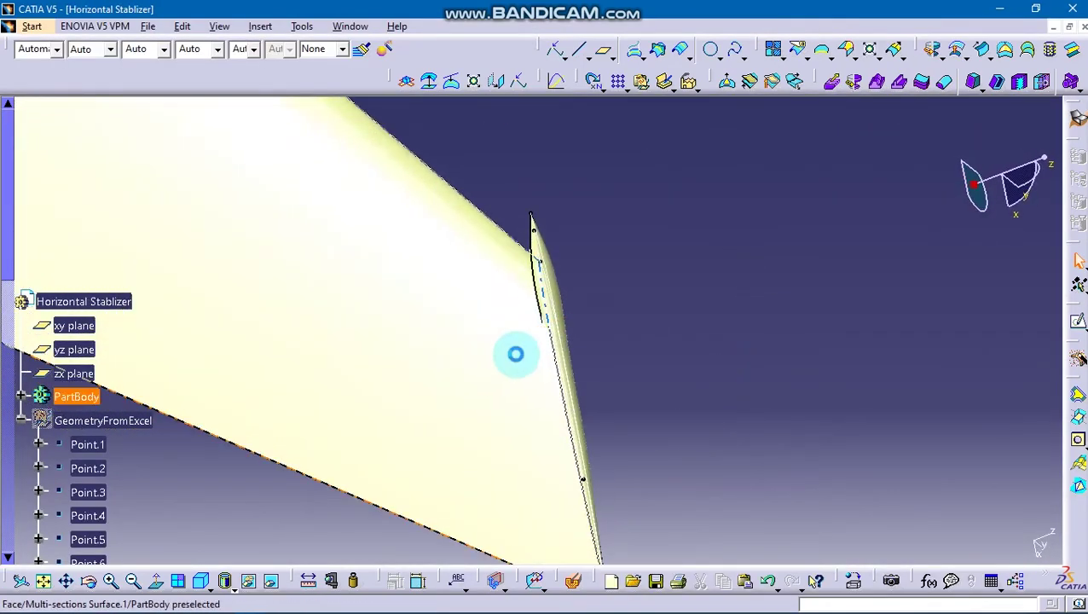
pyautogui.hotkey('ctrl', 'Tab')
pyautogui.hotkey('ctrl', 'Tab')
pyautogui.moveTo(532, 252)
pyautogui.mouseDown(button='middle')
pyautogui.moveTo(544, 253)
pyautogui.moveTo(381, 214)
pyautogui.moveTo(404, 284)
pyautogui.moveTo(445, 288)
pyautogui.moveTo(545, 168)
pyautogui.mouseUp(button='middle')
pyautogui.doubleClick(534, 155)
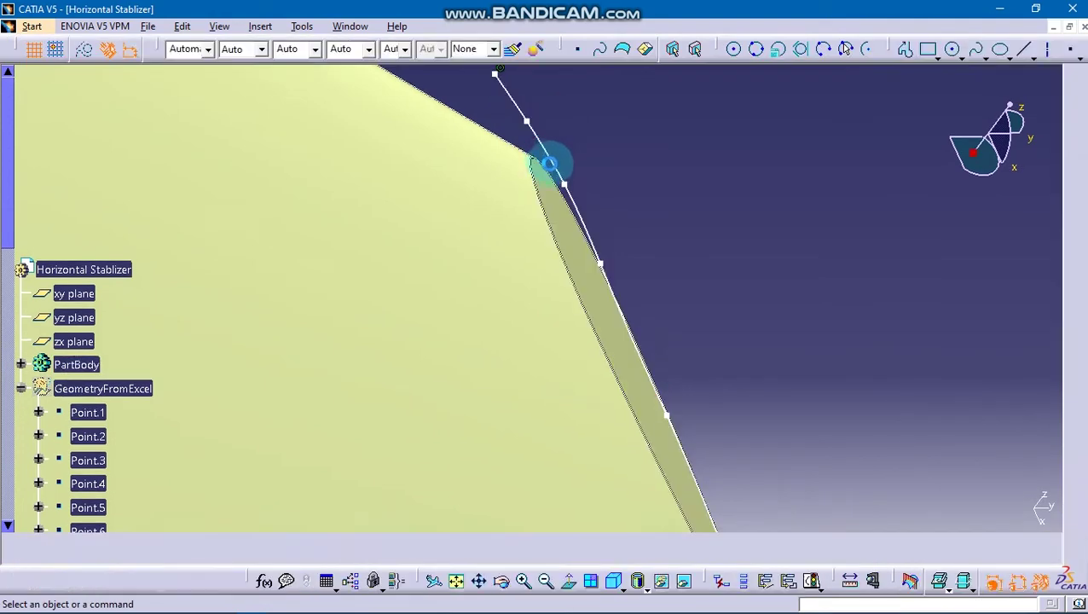
pyautogui.click(360, 203)
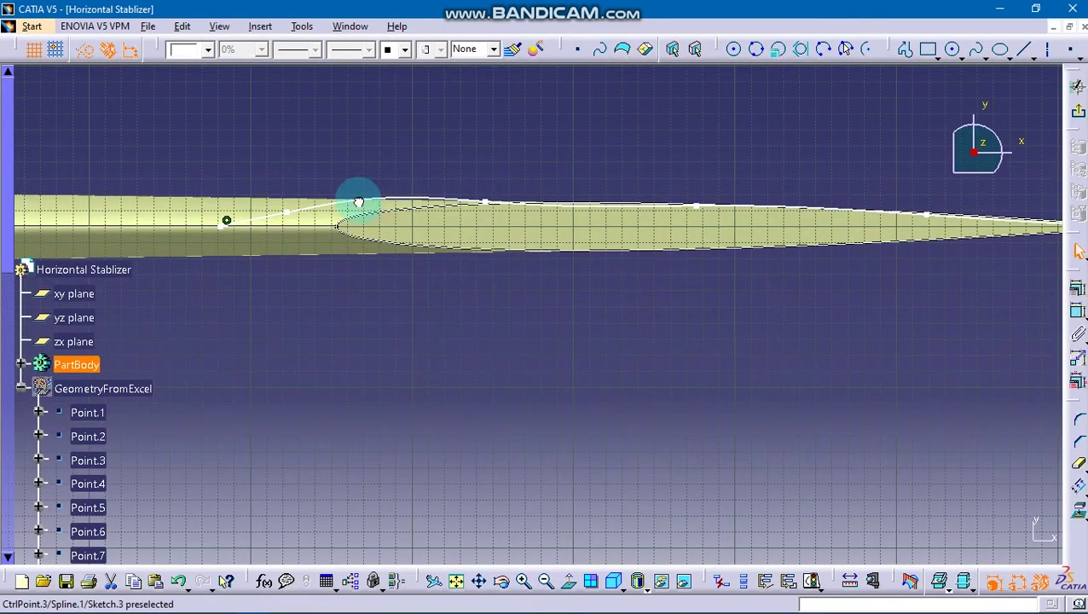
pyautogui.click(327, 206)
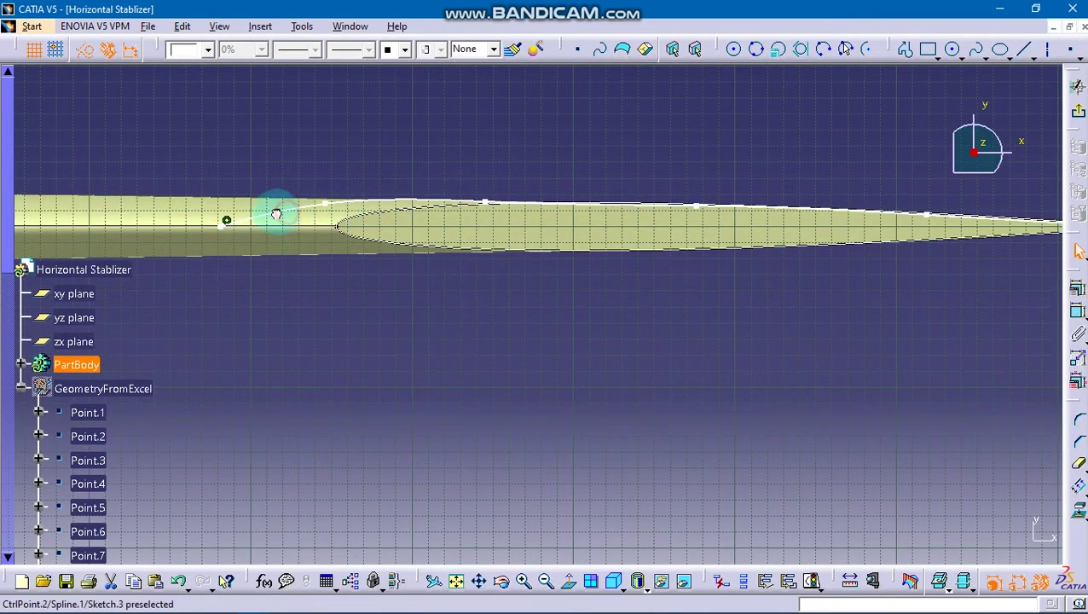
pyautogui.click(267, 209)
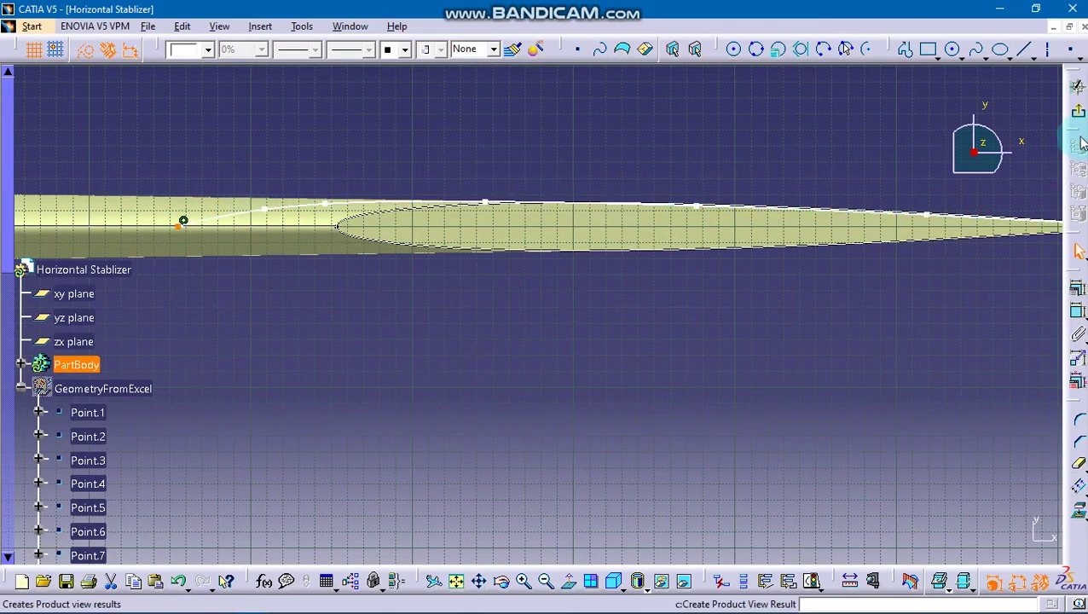
pyautogui.moveTo(183, 220)
pyautogui.mouseDown(button='middle')
pyautogui.moveTo(784, 197)
pyautogui.moveTo(668, 202)
pyautogui.moveTo(646, 332)
pyautogui.moveTo(650, 252)
pyautogui.moveTo(679, 267)
pyautogui.moveTo(304, 321)
pyautogui.moveTo(419, 347)
pyautogui.moveTo(579, 318)
pyautogui.moveTo(449, 323)
pyautogui.moveTo(499, 386)
pyautogui.mouseUp(button='middle')
pyautogui.moveTo(592, 469)
pyautogui.mouseDown(button='middle')
pyautogui.moveTo(418, 315)
pyautogui.moveTo(585, 328)
pyautogui.moveTo(510, 350)
pyautogui.moveTo(574, 275)
pyautogui.mouseUp(button='middle')
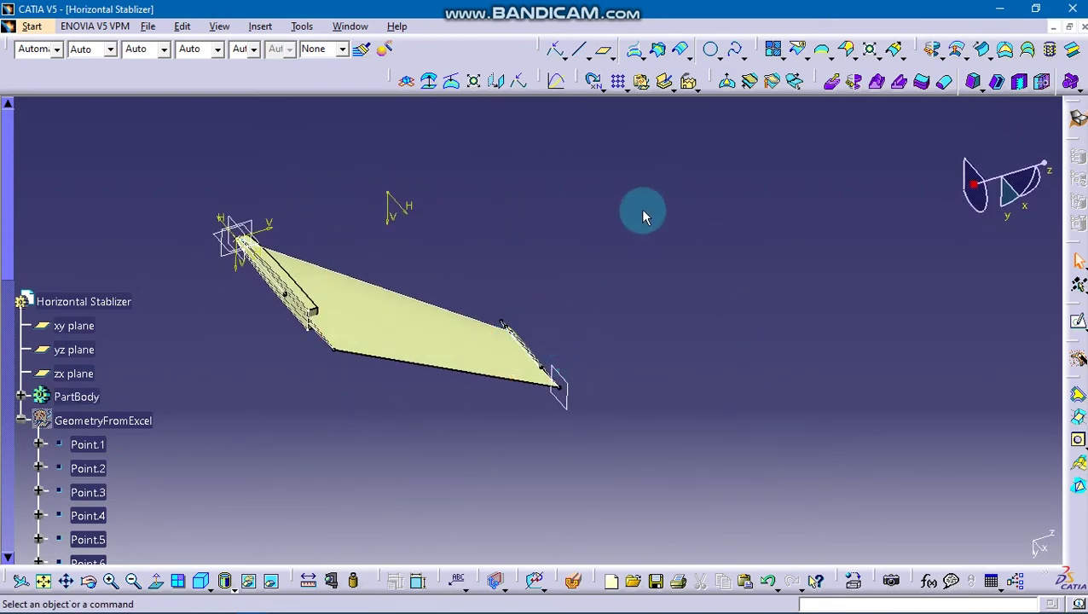